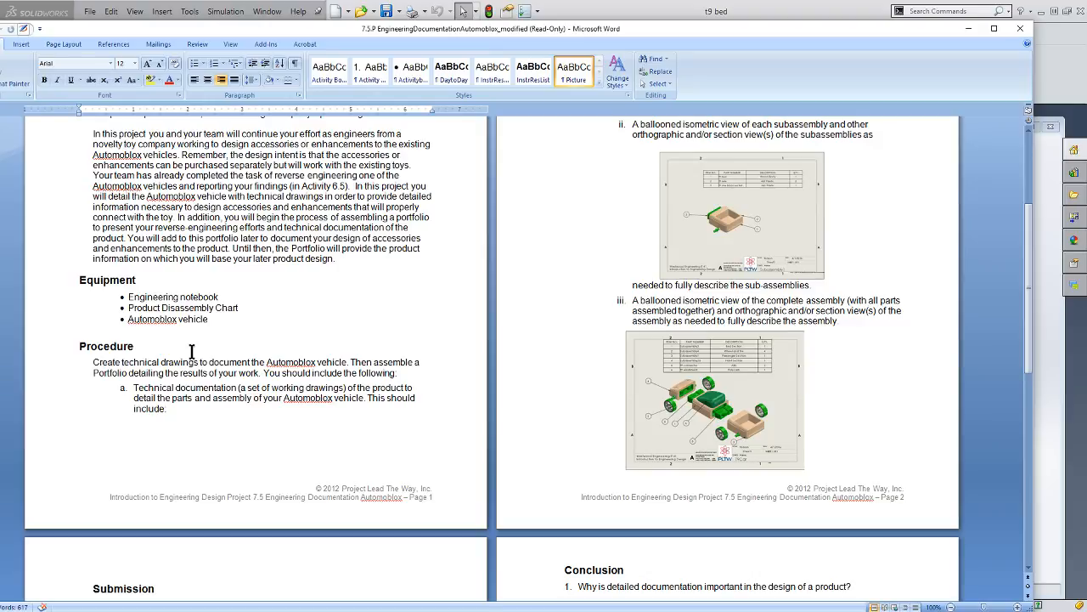
# - Switch from Word to the t9 bed part in SOLIDWORKS and examine it from several orientations, finishing in the Front view
pyautogui.click(969, 28)
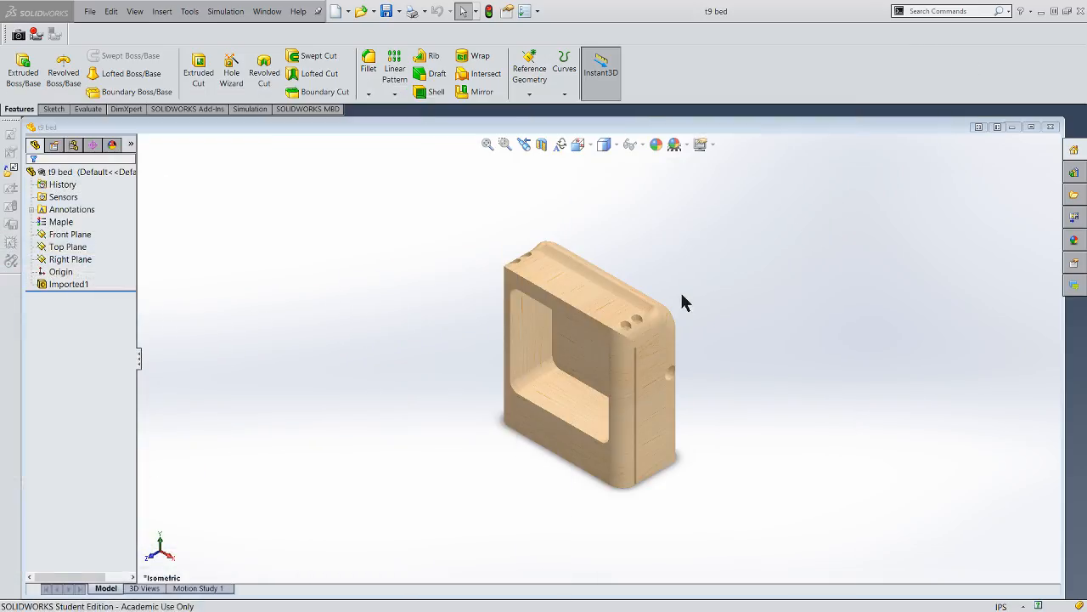
pyautogui.moveTo(684, 299); pyautogui.dragTo(625, 214, button='middle')
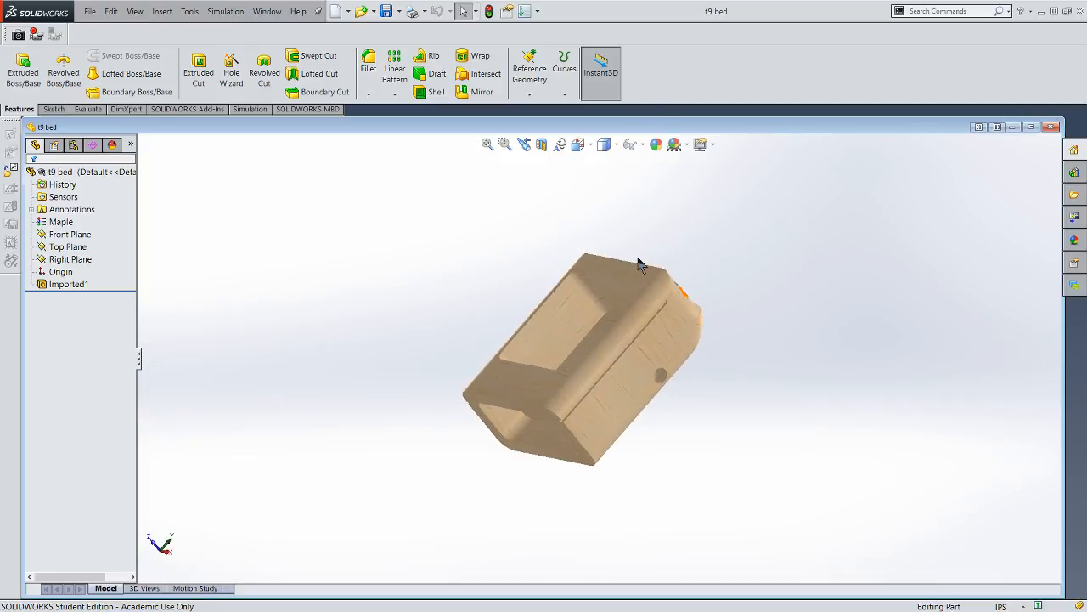
pyautogui.moveTo(745, 329); pyautogui.dragTo(765, 352, button='right')
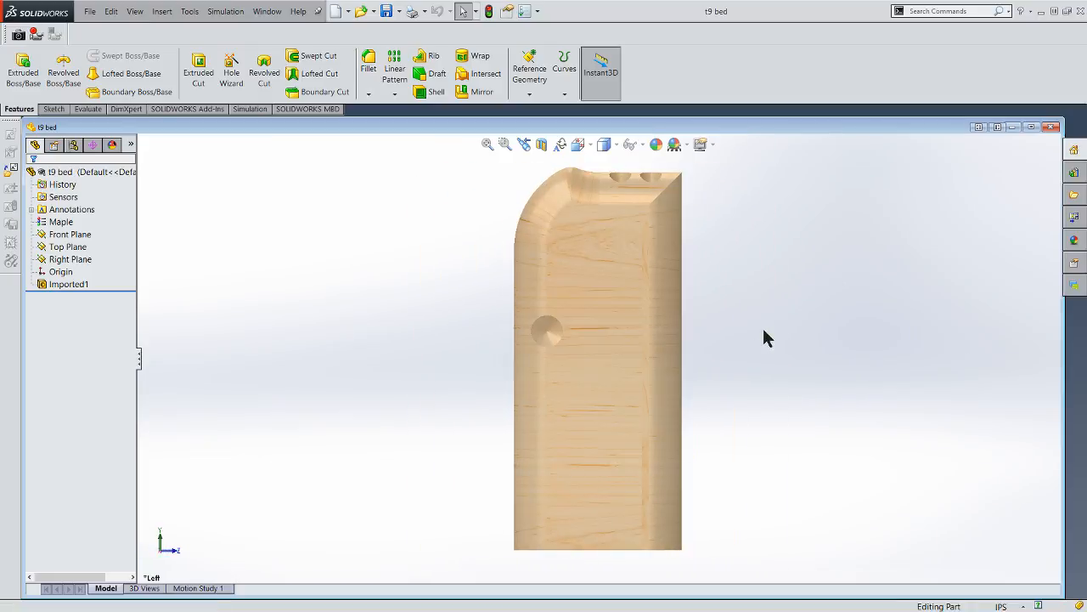
pyautogui.press('space')
pyautogui.click(712, 476)
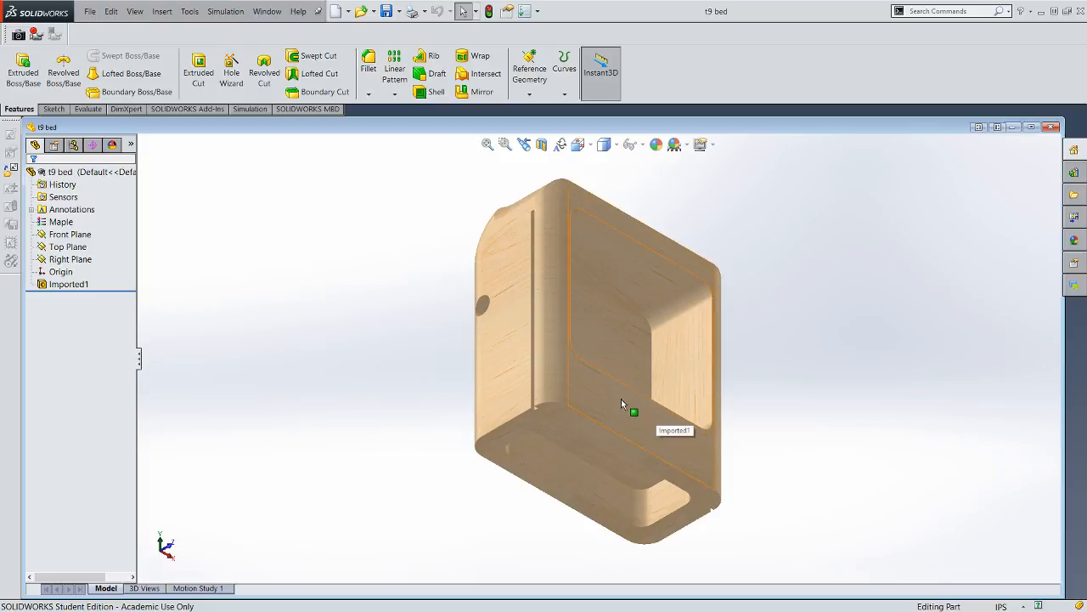
pyautogui.press('space')
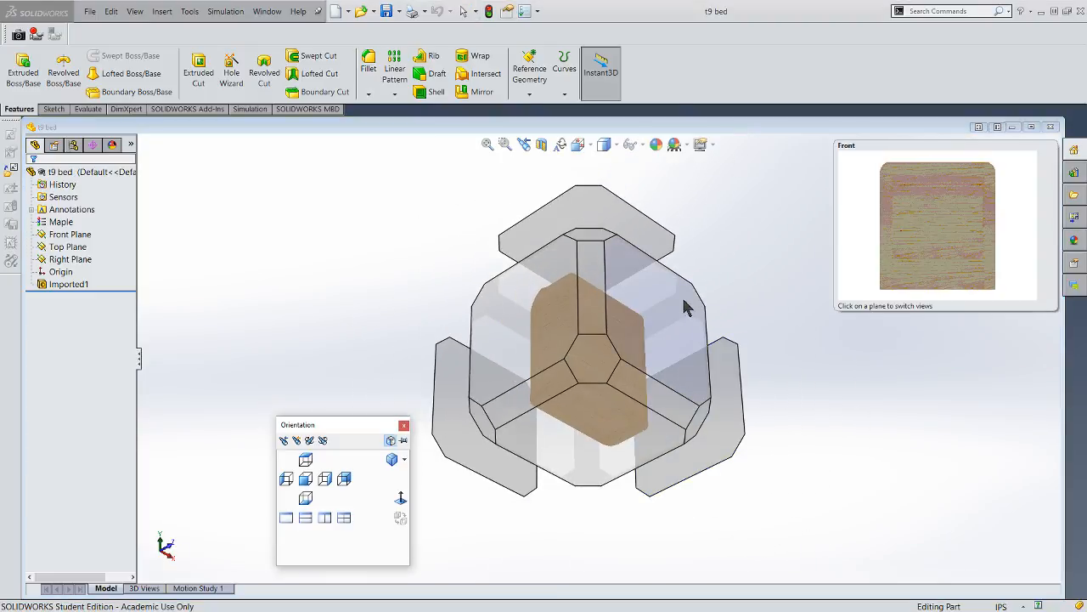
pyautogui.click(636, 303)
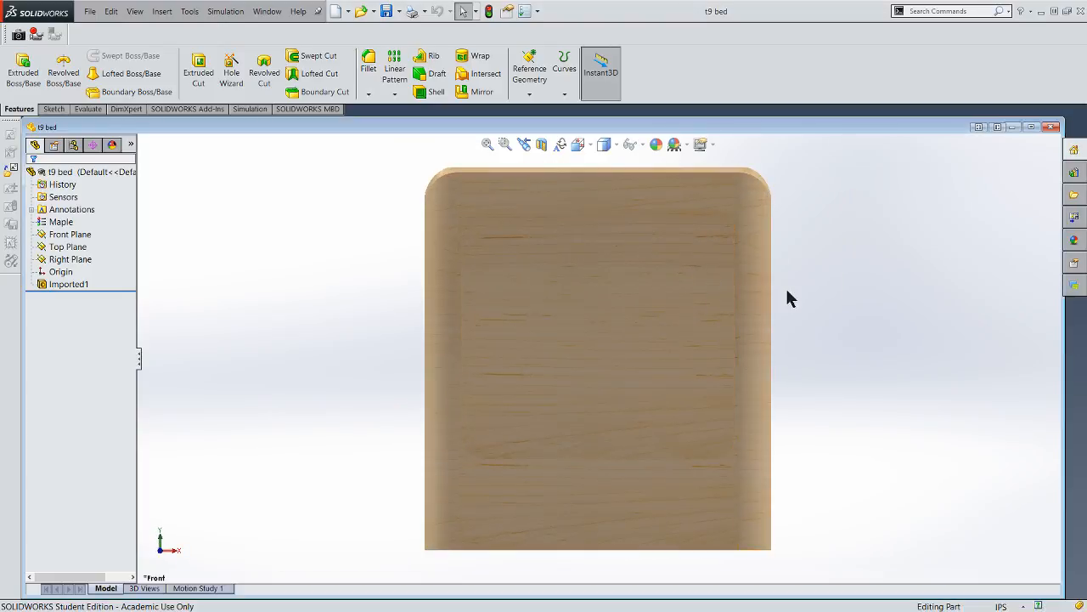
pyautogui.press('space')
pyautogui.moveTo(717, 347)
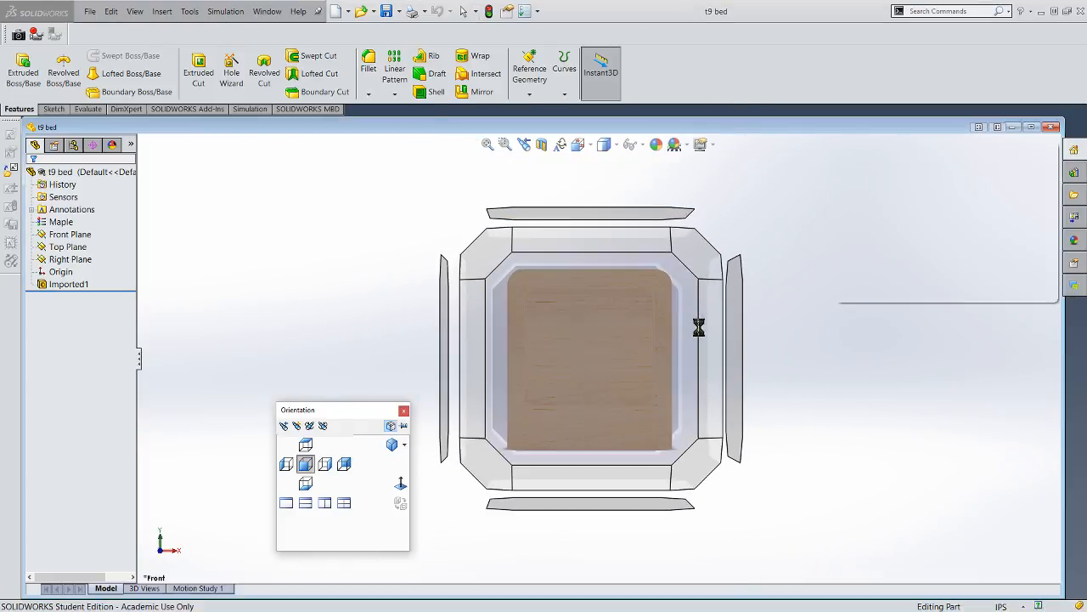
pyautogui.click(737, 376)
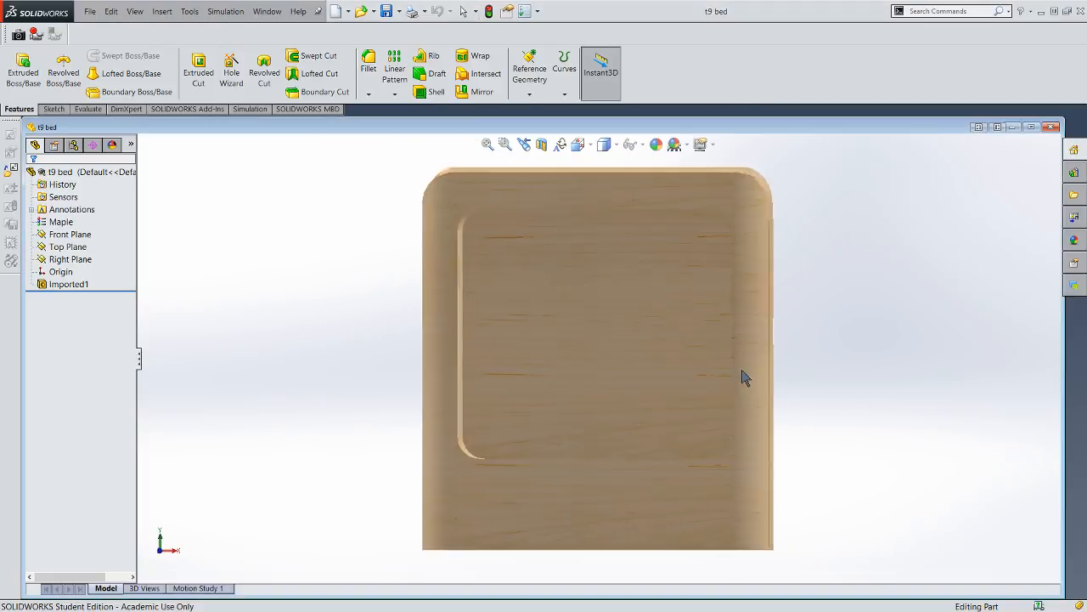
pyautogui.press('space')
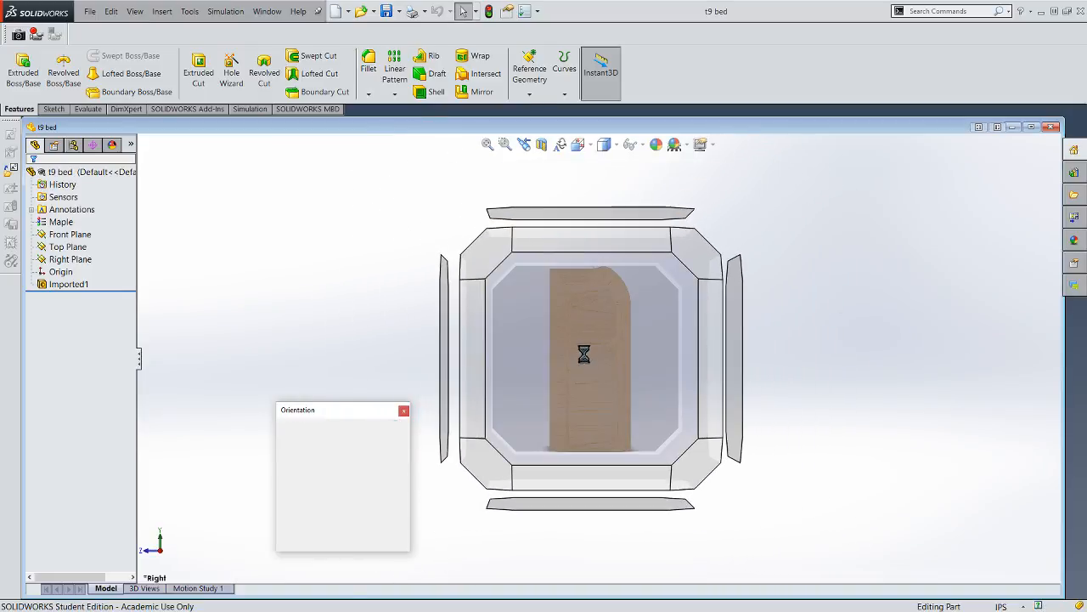
pyautogui.click(464, 367)
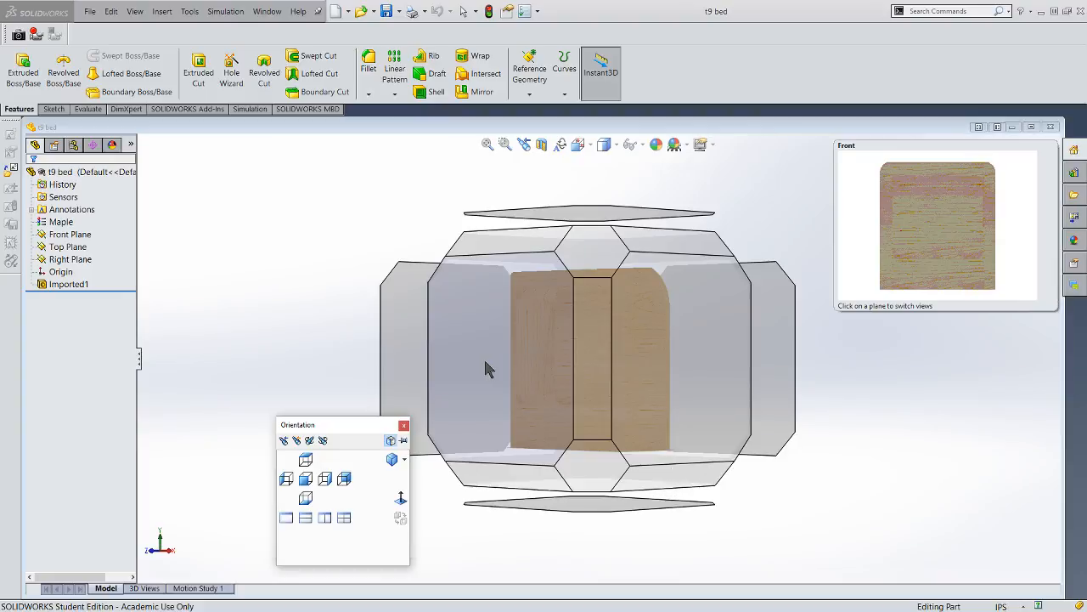
pyautogui.click(487, 364)
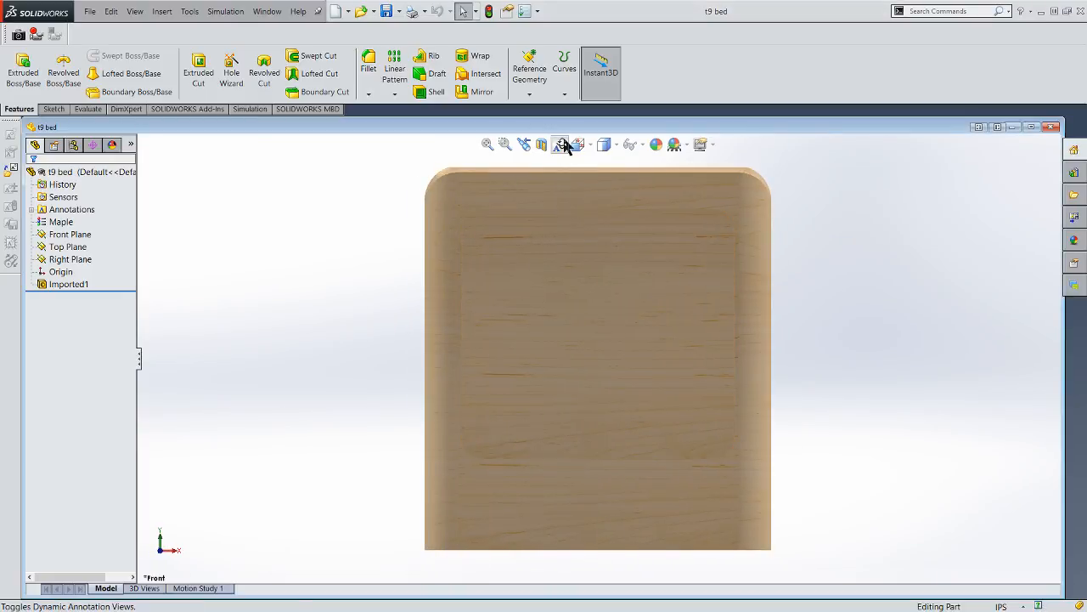
pyautogui.click(561, 144)
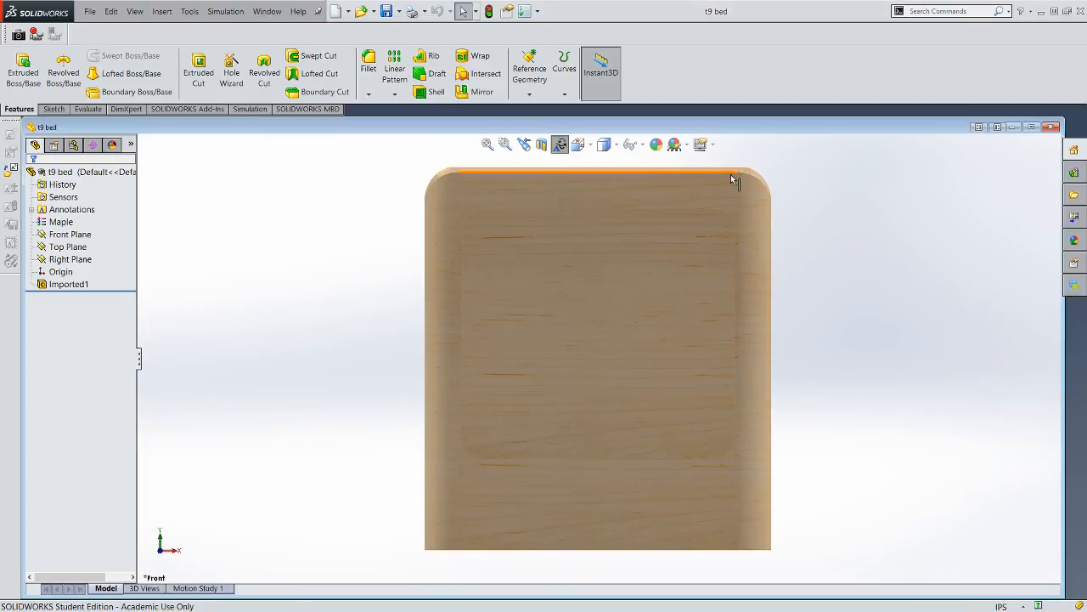
pyautogui.click(768, 206)
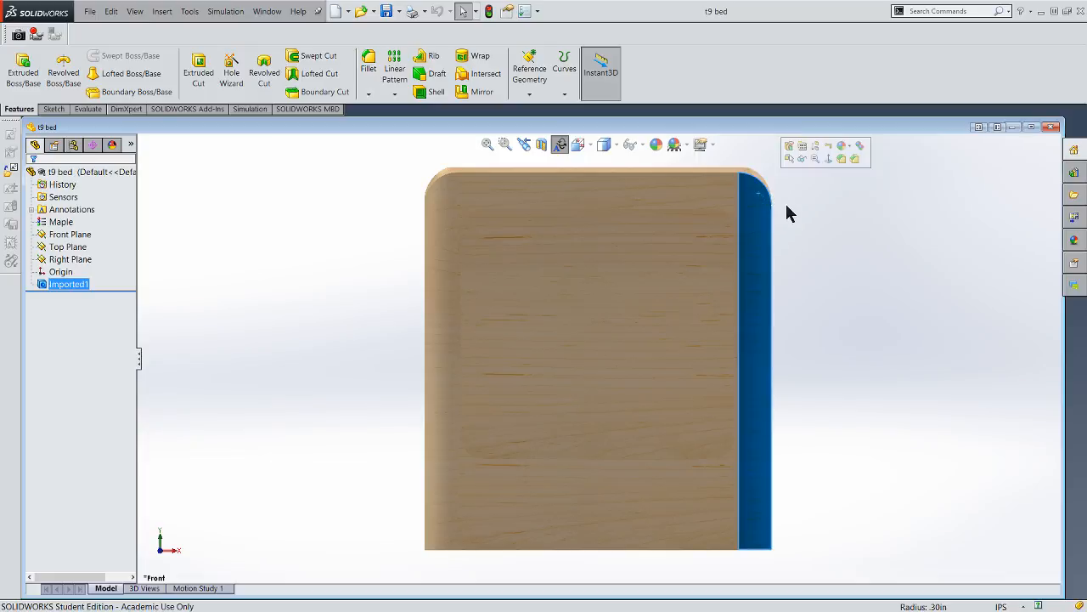
pyautogui.click(870, 195)
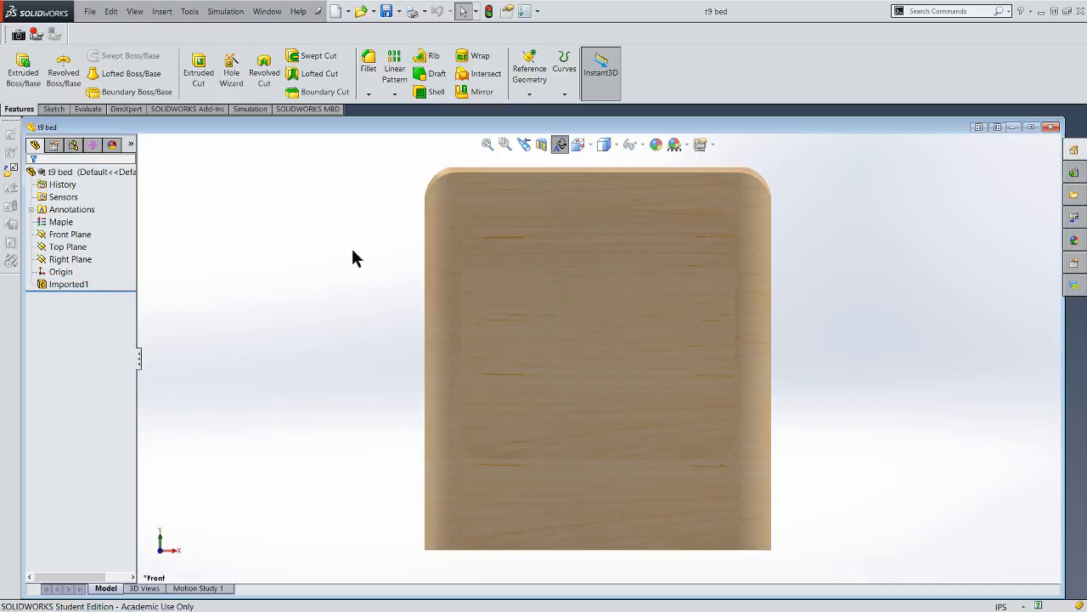
# - Create a new drawing from the t9 bed part, declining to open the existing drawing of the same name
pyautogui.click(89, 11)
pyautogui.click(111, 11)
pyautogui.click(90, 11)
pyautogui.click(116, 90)
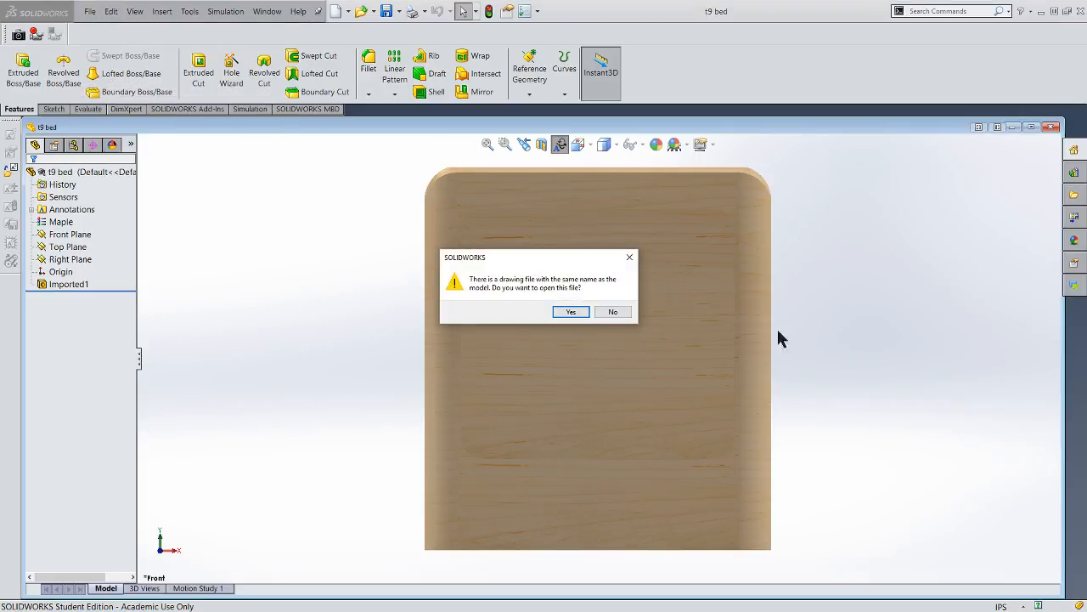
pyautogui.click(612, 312)
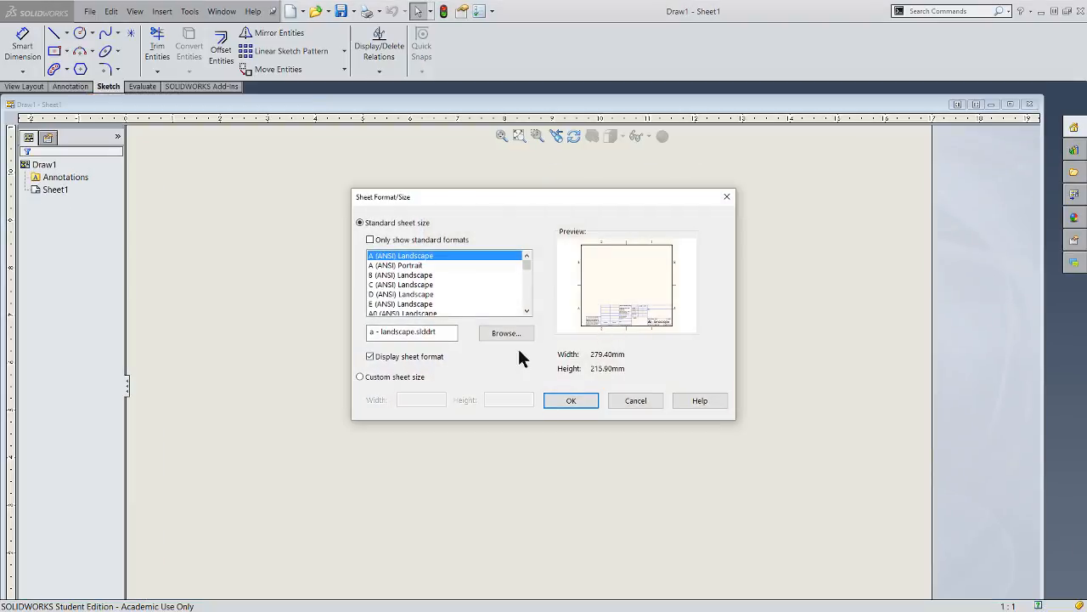
# - Load the custom sheet format stored in the IED 41 folder on the C: drive and apply it to the drawing
pyautogui.click(505, 333)
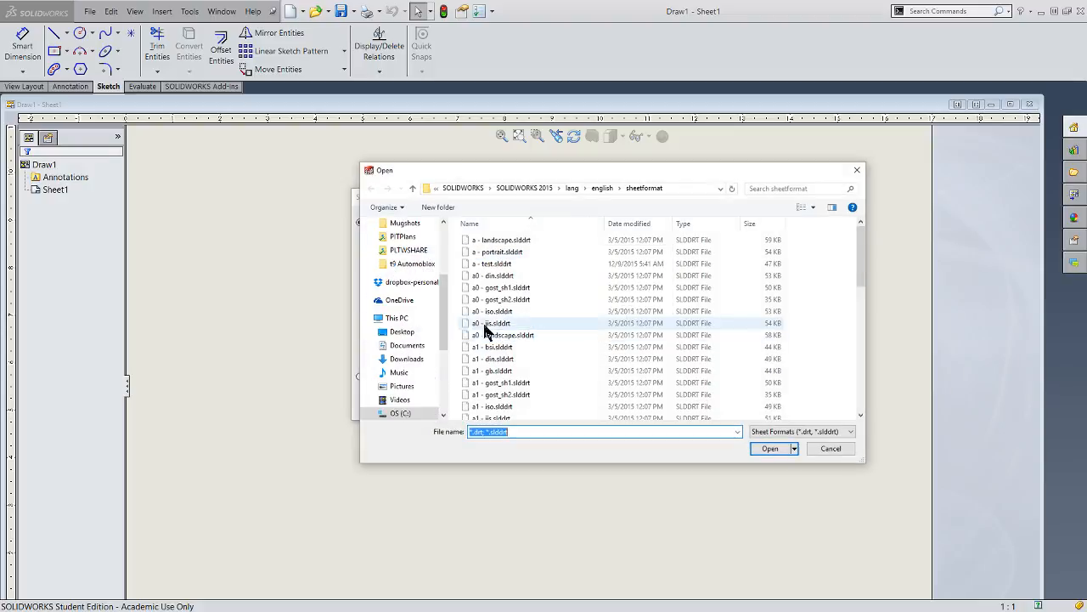
pyautogui.click(396, 403)
pyautogui.click(394, 413)
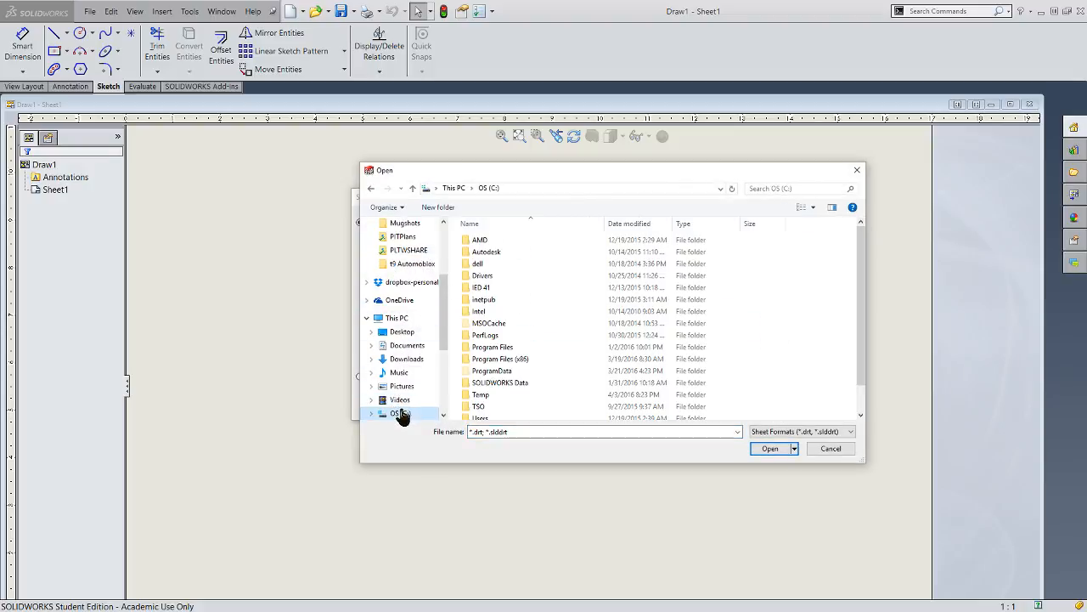
pyautogui.doubleClick(482, 288)
pyautogui.doubleClick(483, 240)
pyautogui.doubleClick(483, 239)
pyautogui.click(567, 398)
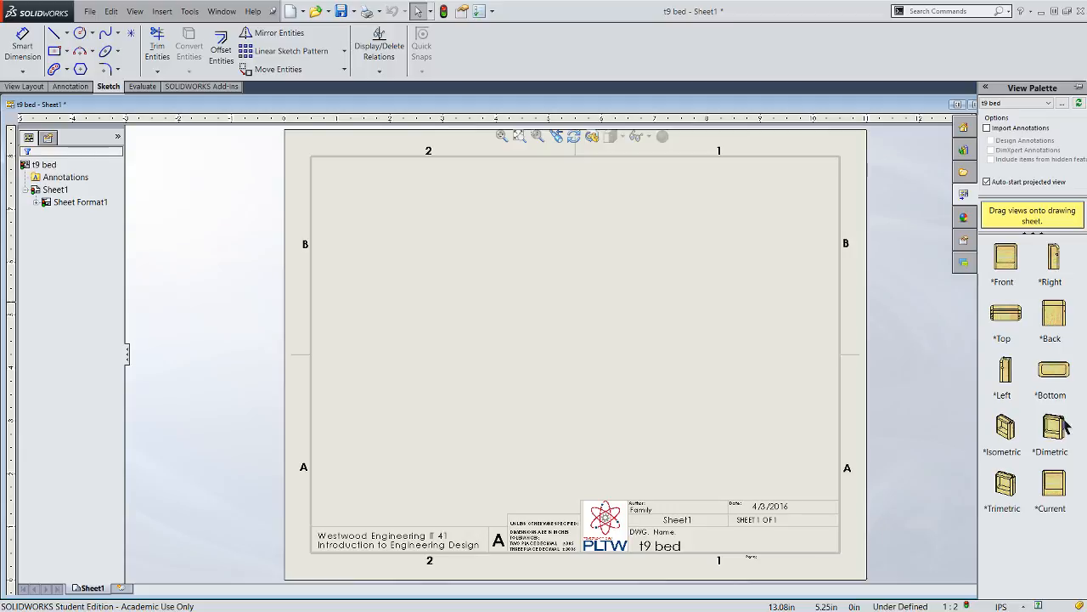
# - Place the Front view of the bed in the lower-left area of the sheet without adding any projected views
pyautogui.click(1011, 271)
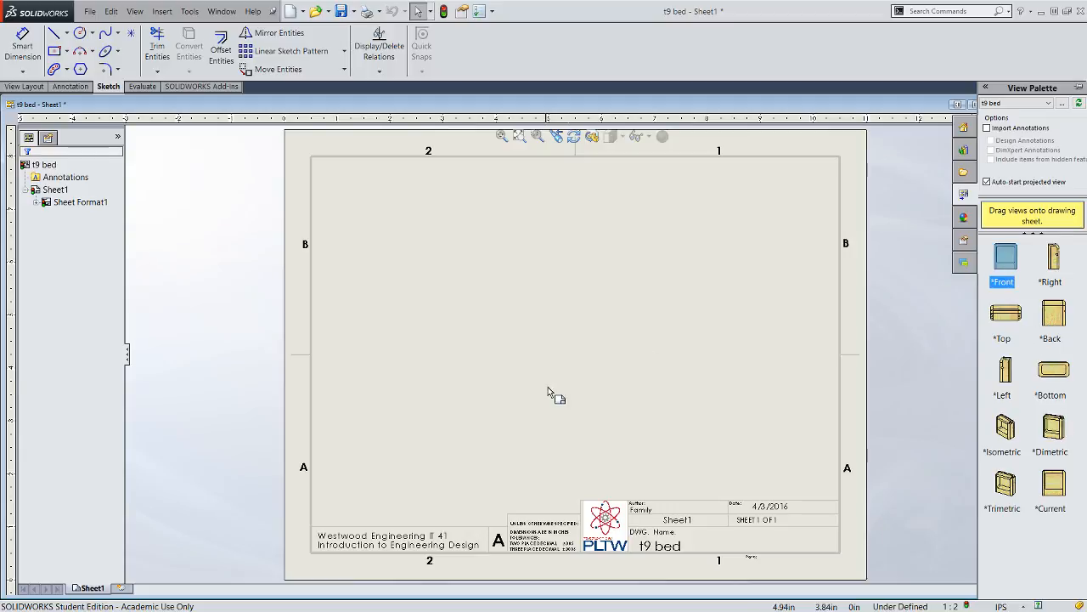
pyautogui.moveTo(996, 269); pyautogui.dragTo(468, 381)
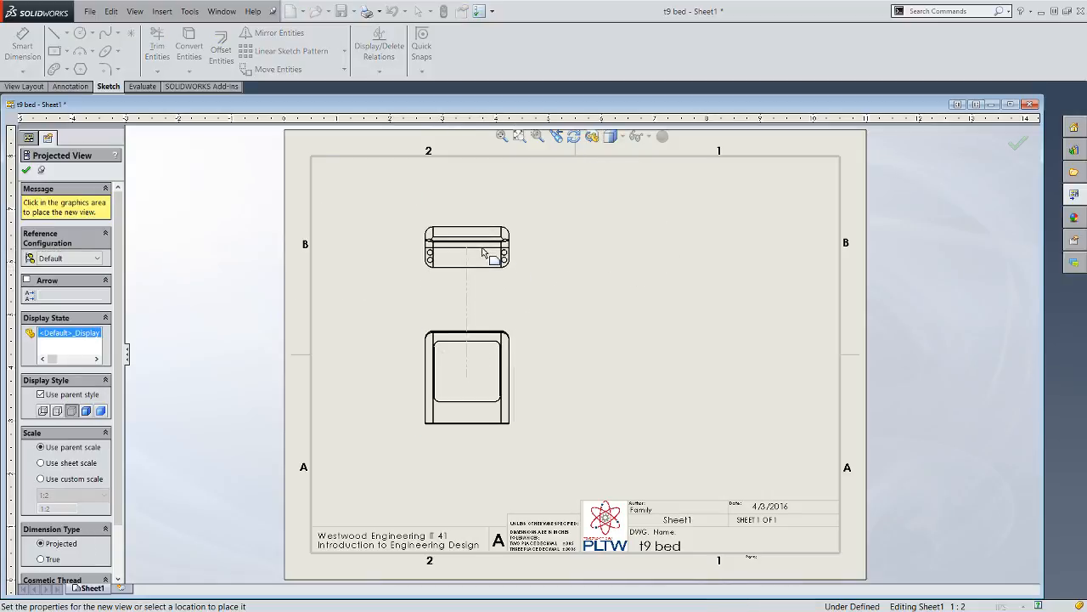
pyautogui.rightClick(485, 254)
pyautogui.click(515, 257)
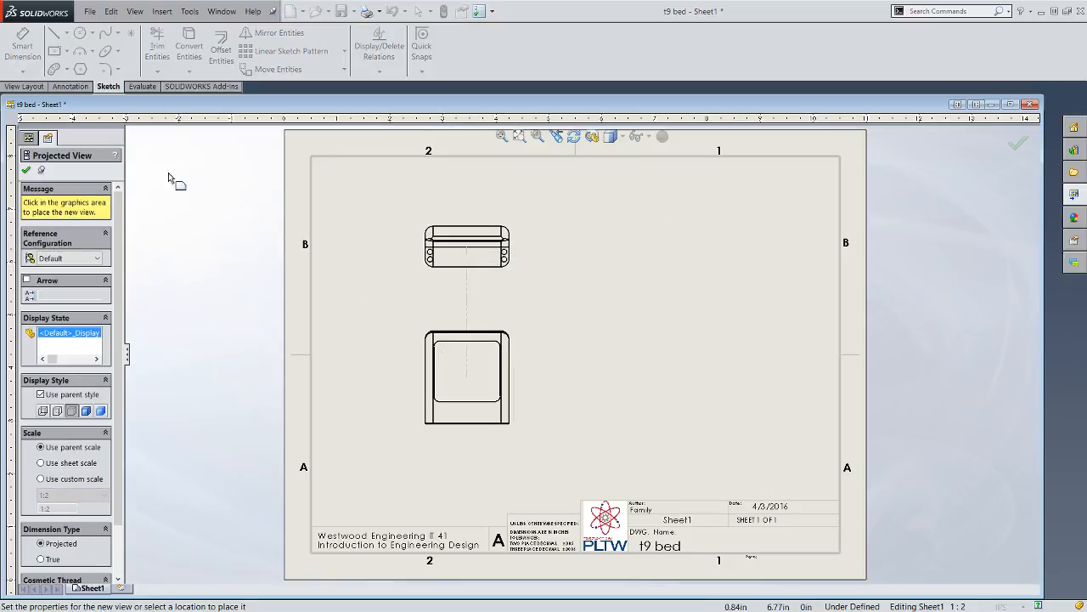
pyautogui.click(27, 171)
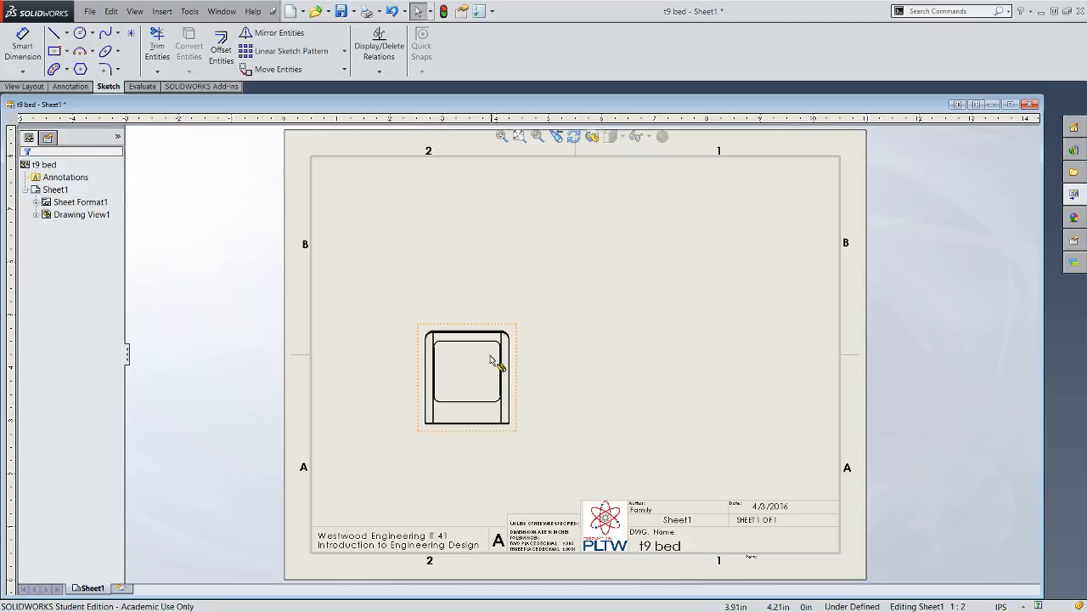
# - Rotate the front drawing view, trying 90° and 180° before setting the drawing view angle to 270°
pyautogui.click(497, 435)
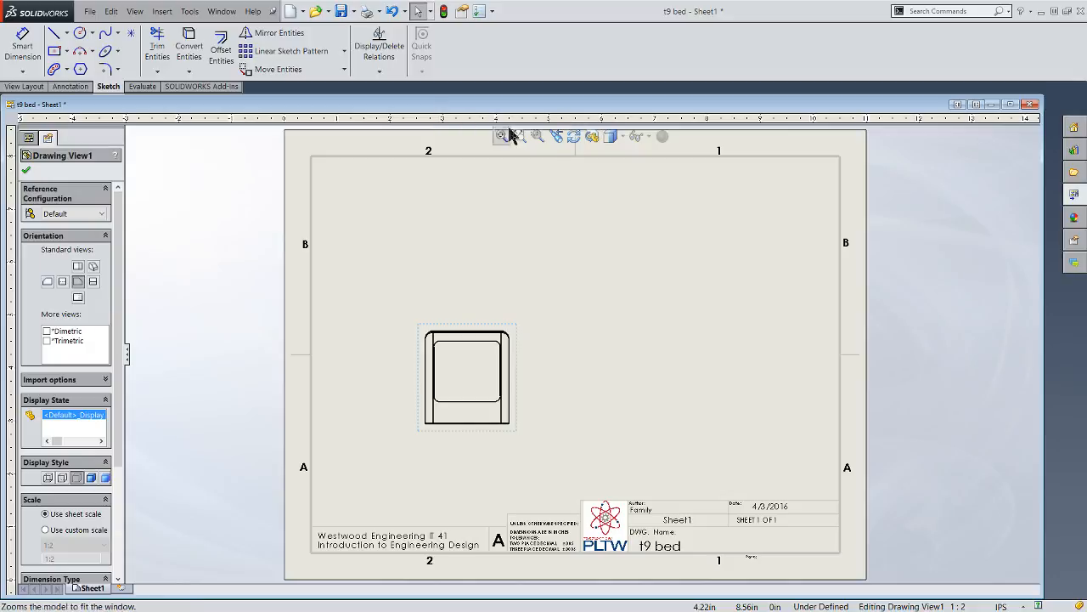
pyautogui.click(575, 138)
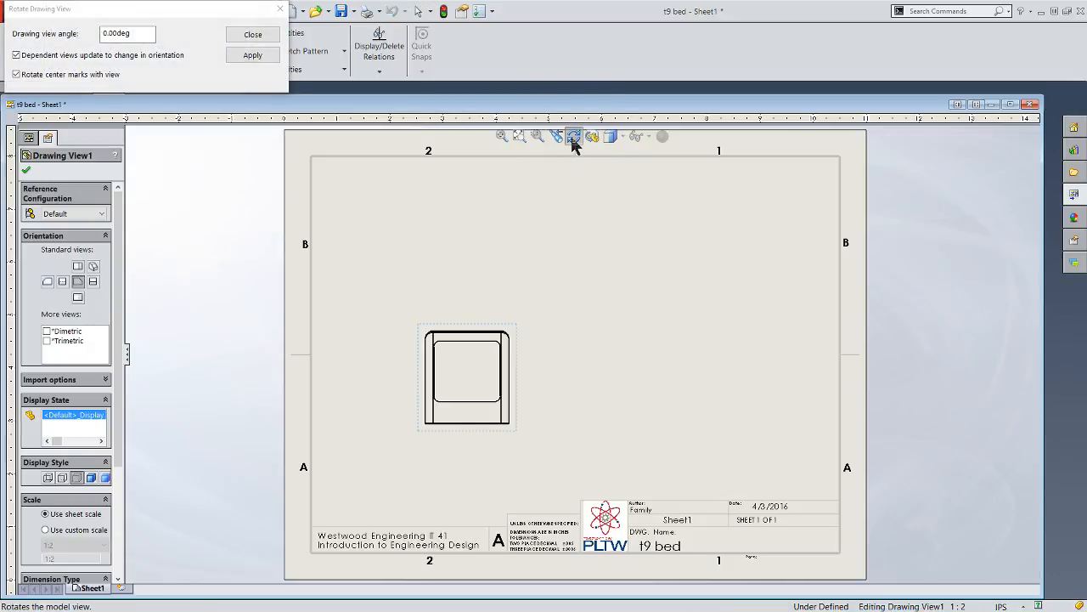
pyautogui.moveTo(130, 37); pyautogui.dragTo(65, 39)
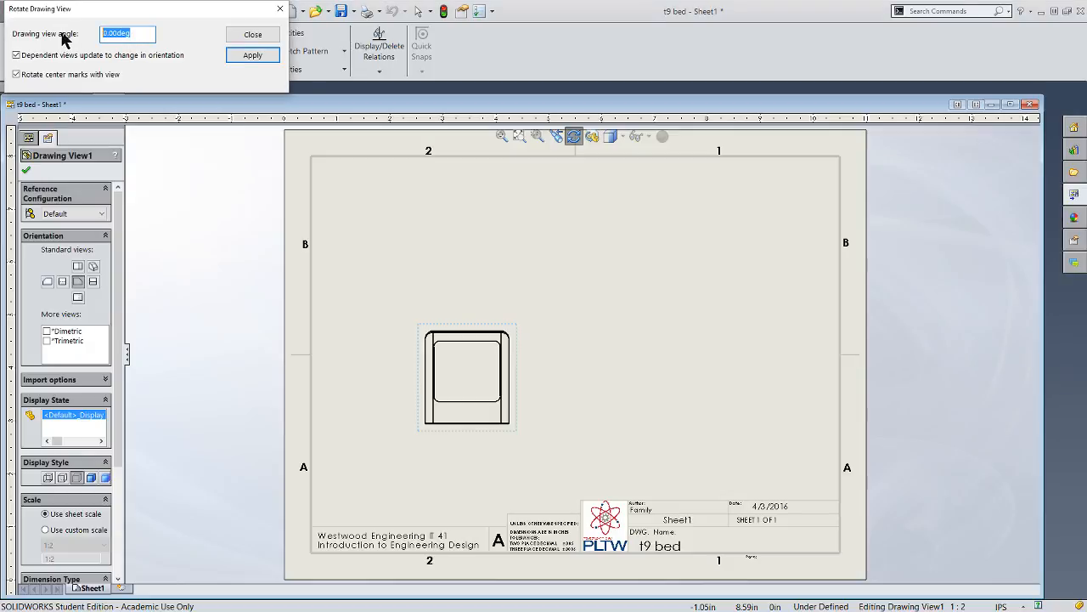
pyautogui.click(255, 56)
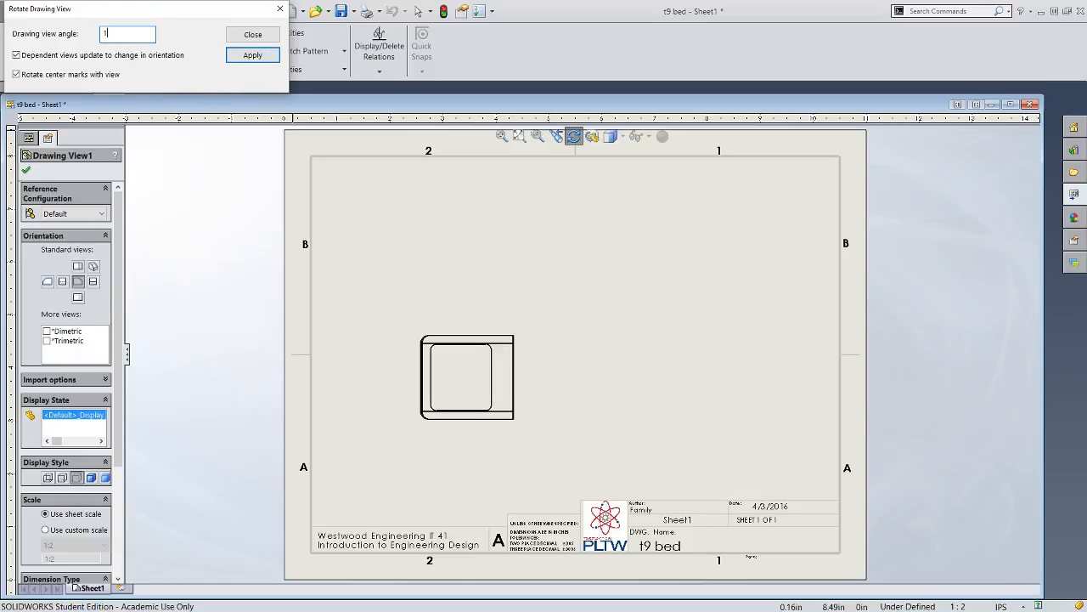
pyautogui.click(264, 56)
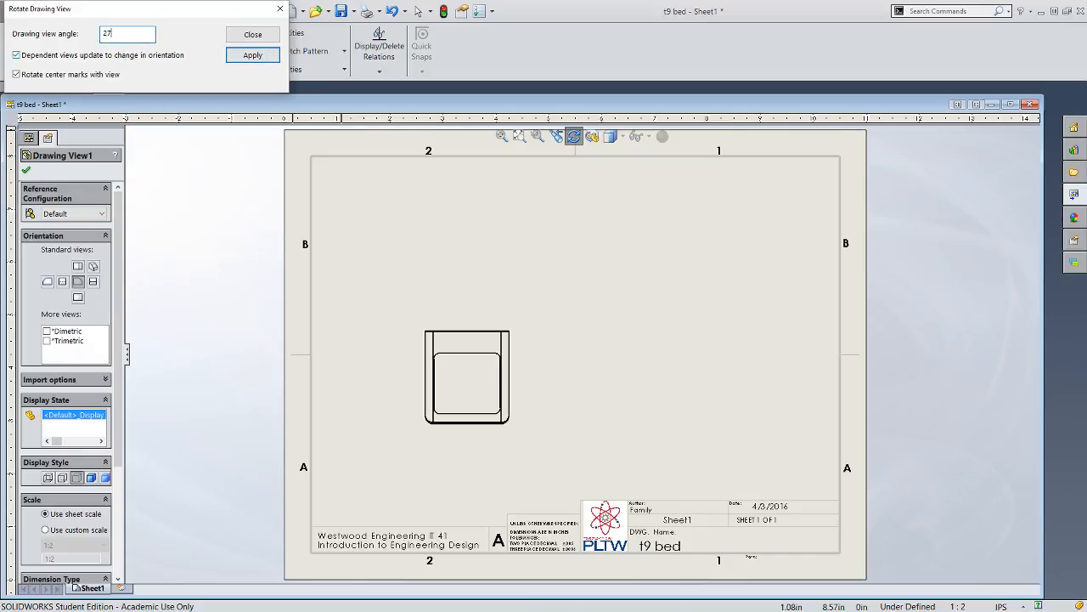
pyautogui.click(258, 54)
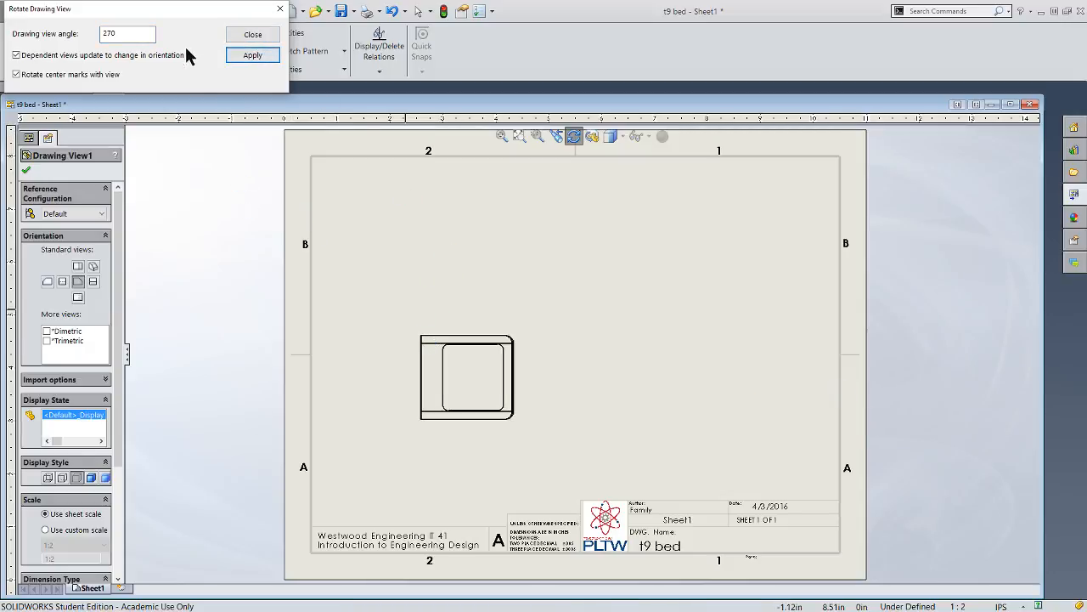
pyautogui.click(253, 34)
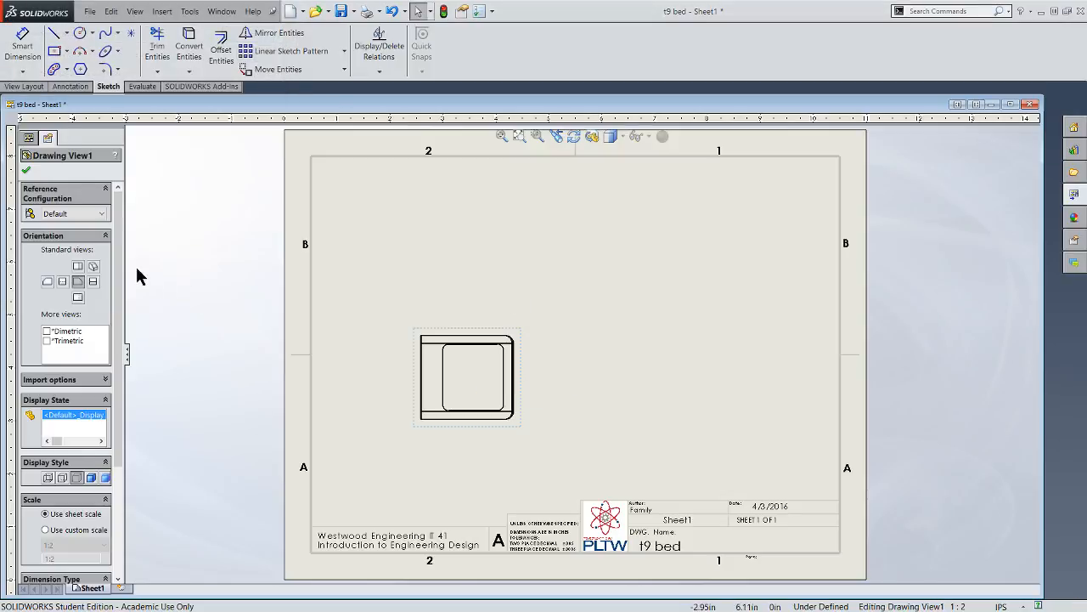
# - Project the top, isometric and right side views from the front view and place them on the sheet
pyautogui.click(26, 87)
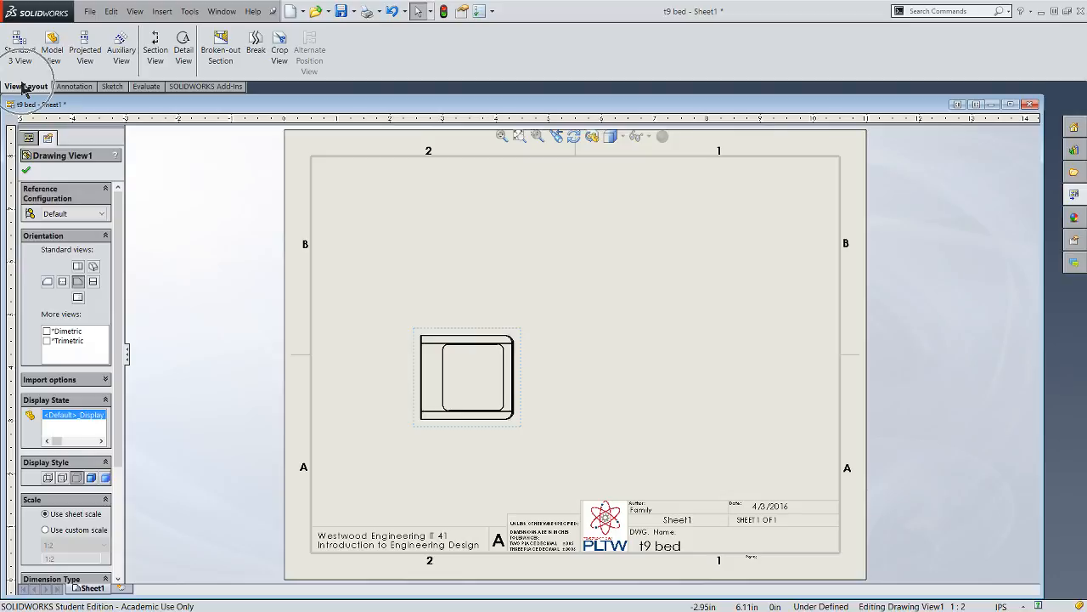
pyautogui.click(84, 62)
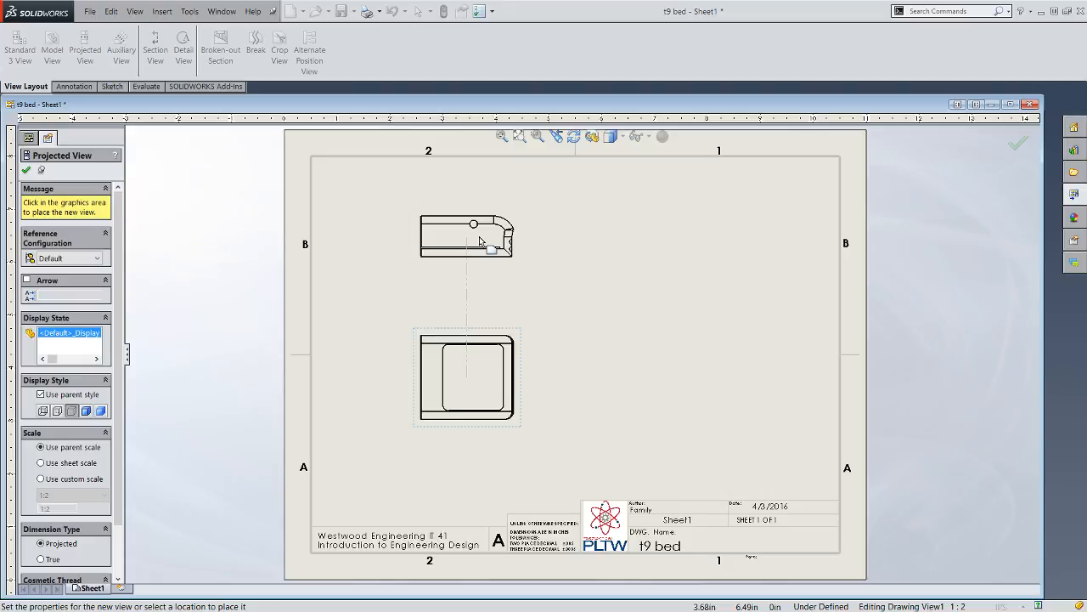
pyautogui.click(480, 241)
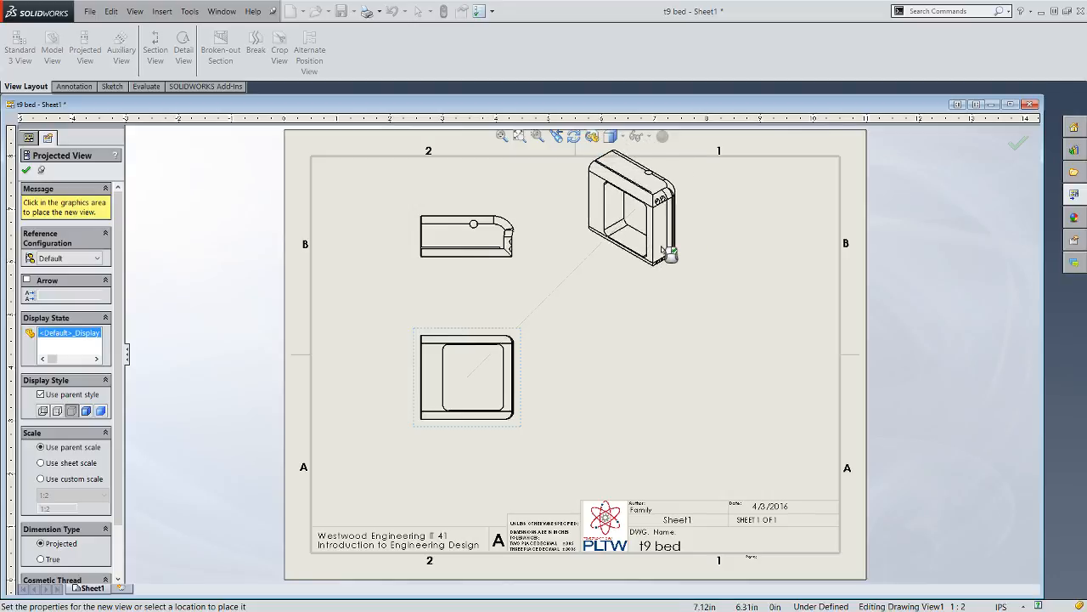
pyautogui.click(654, 259)
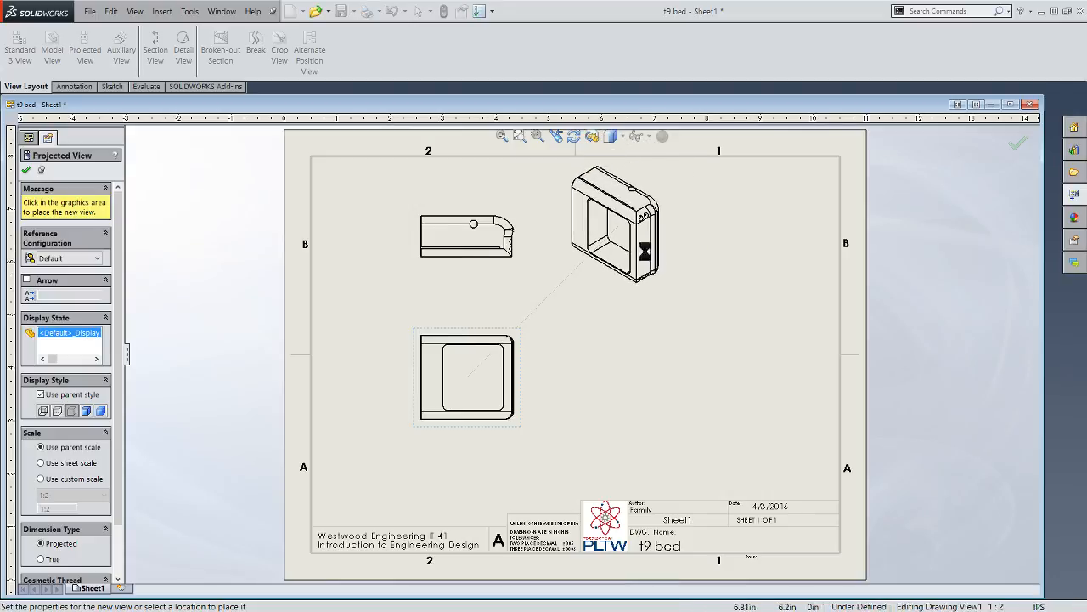
pyautogui.click(714, 374)
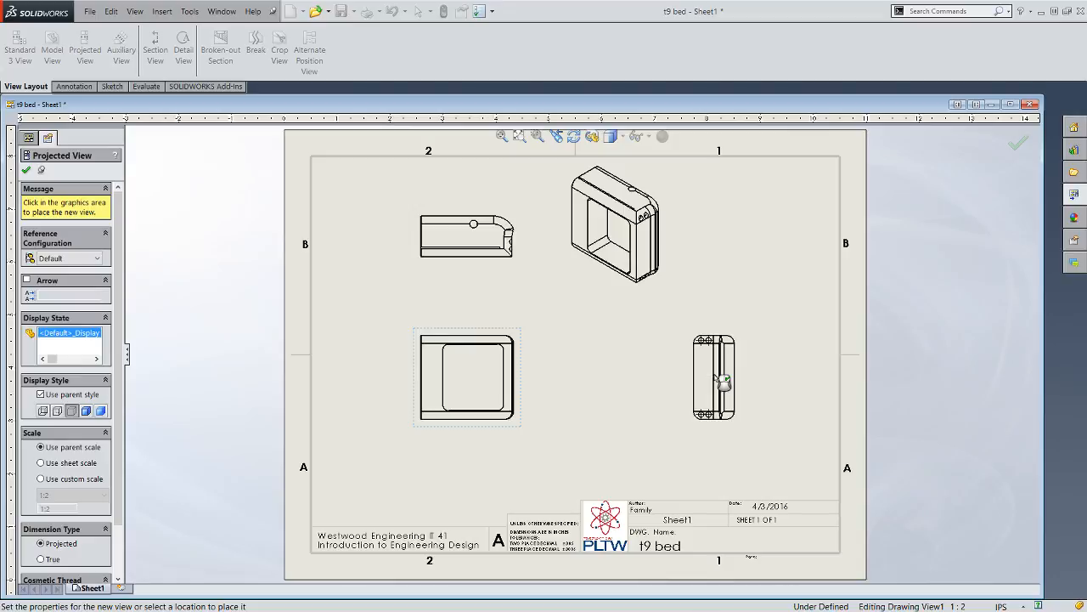
pyautogui.click(27, 171)
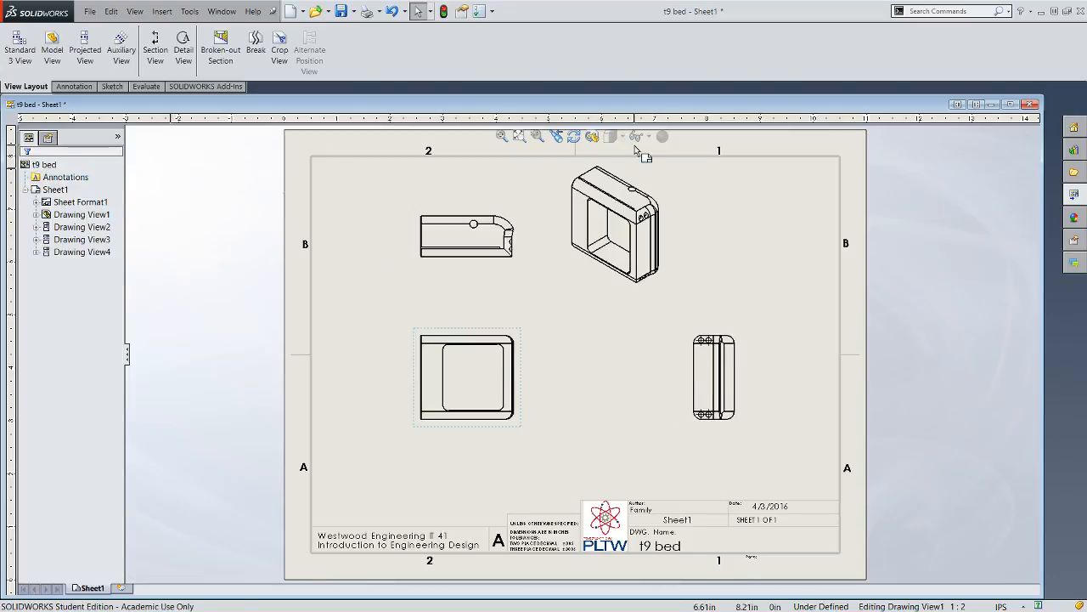
# - Rotate the front drawing view to an angle of 0°, accepting the update of its dependent views
pyautogui.click(486, 338)
pyautogui.click(574, 136)
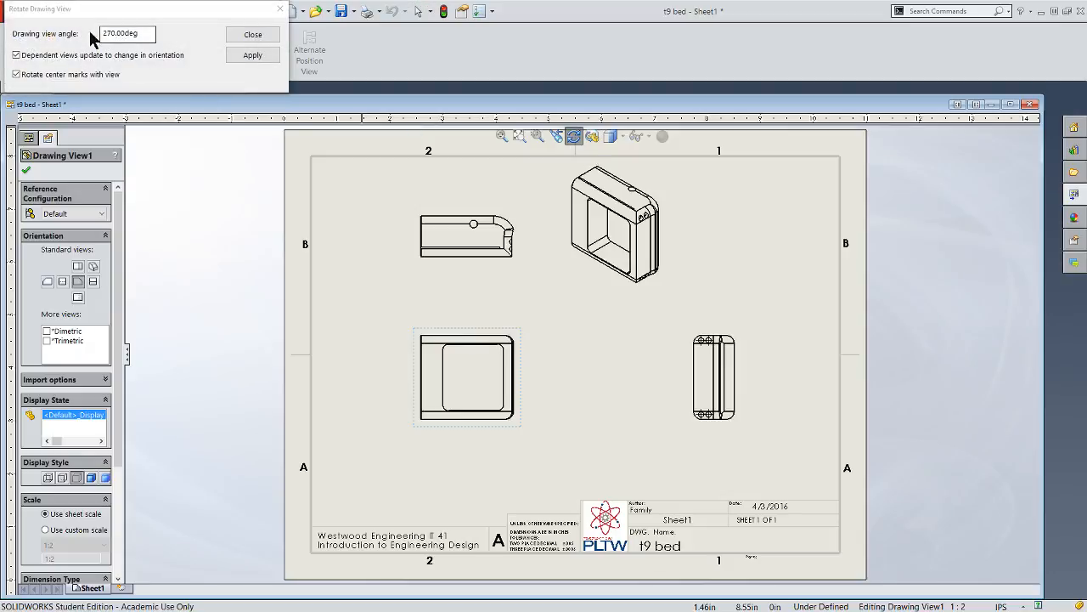
pyautogui.moveTo(146, 34); pyautogui.dragTo(112, 32)
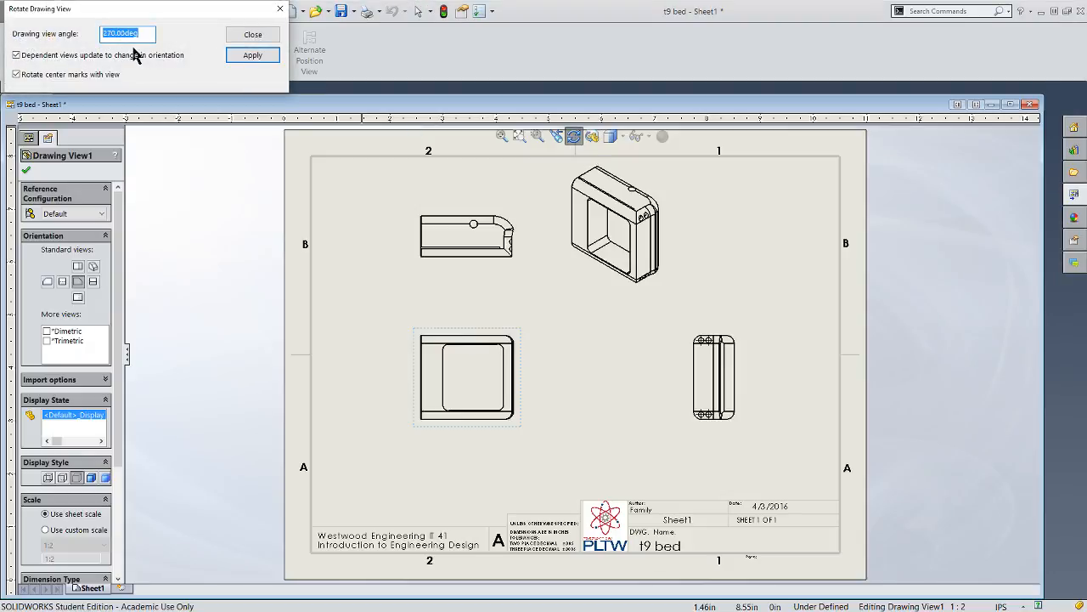
pyautogui.click(259, 56)
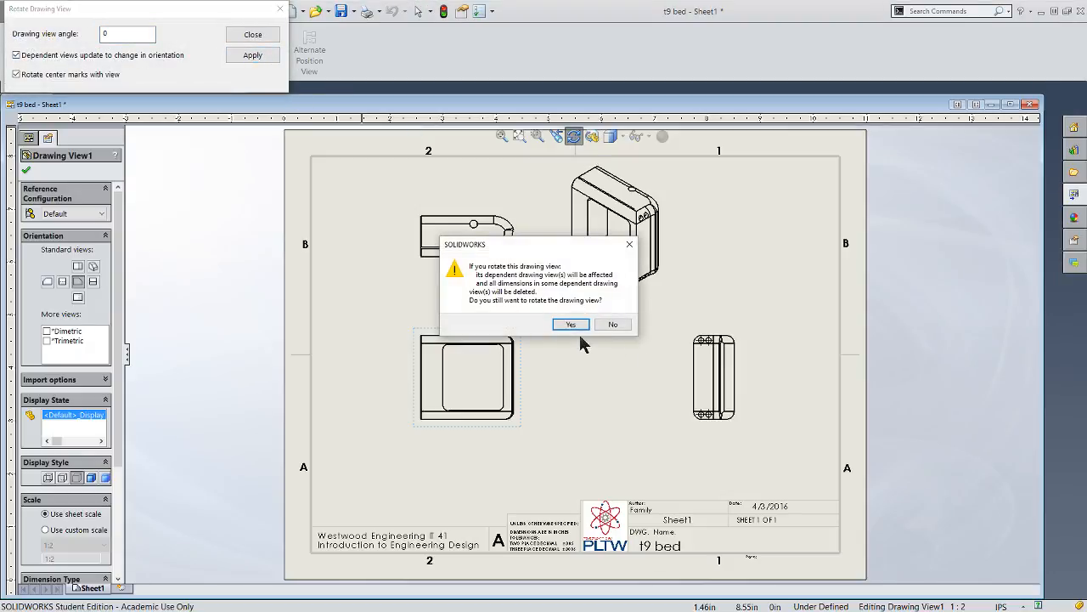
pyautogui.click(573, 325)
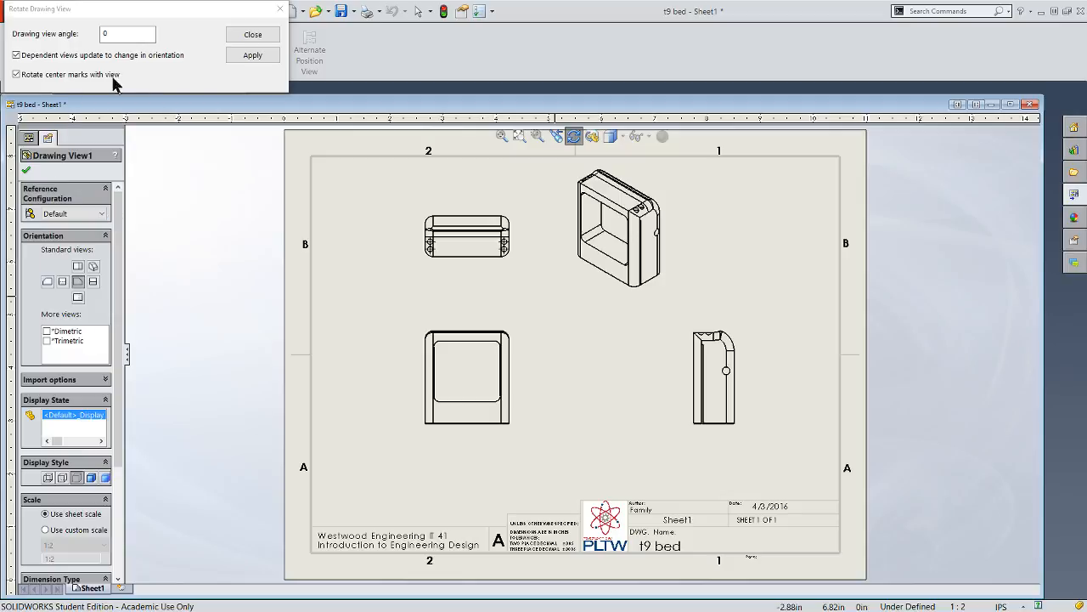
pyautogui.click(251, 34)
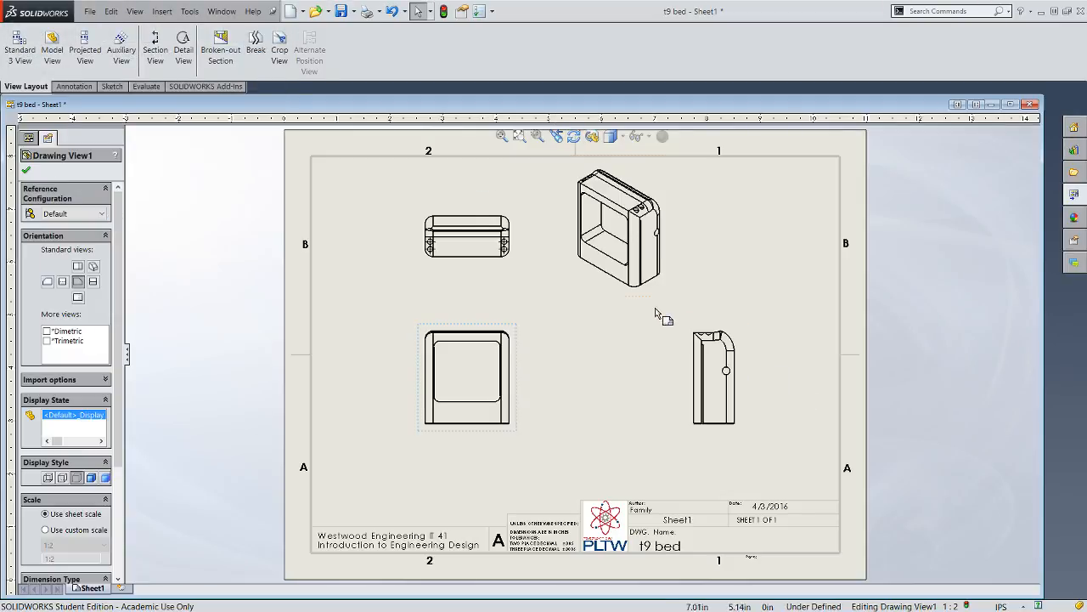
# - Reposition the isometric and front views for more spacing, and display the isometric view as Shaded With Edges
pyautogui.moveTo(629, 299); pyautogui.dragTo(660, 318)
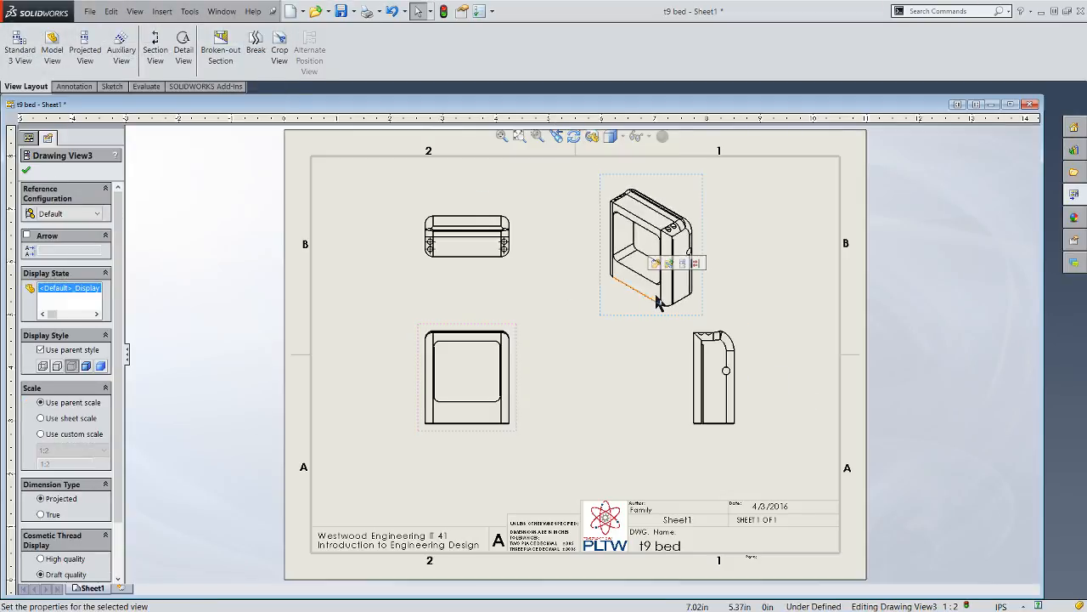
pyautogui.click(85, 366)
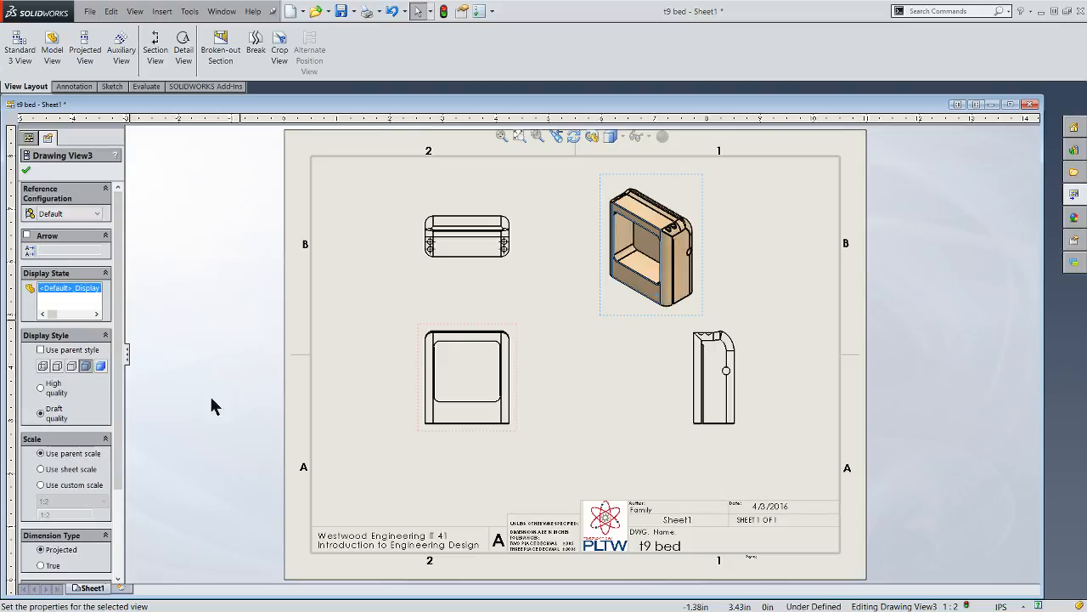
pyautogui.moveTo(488, 438); pyautogui.dragTo(479, 457)
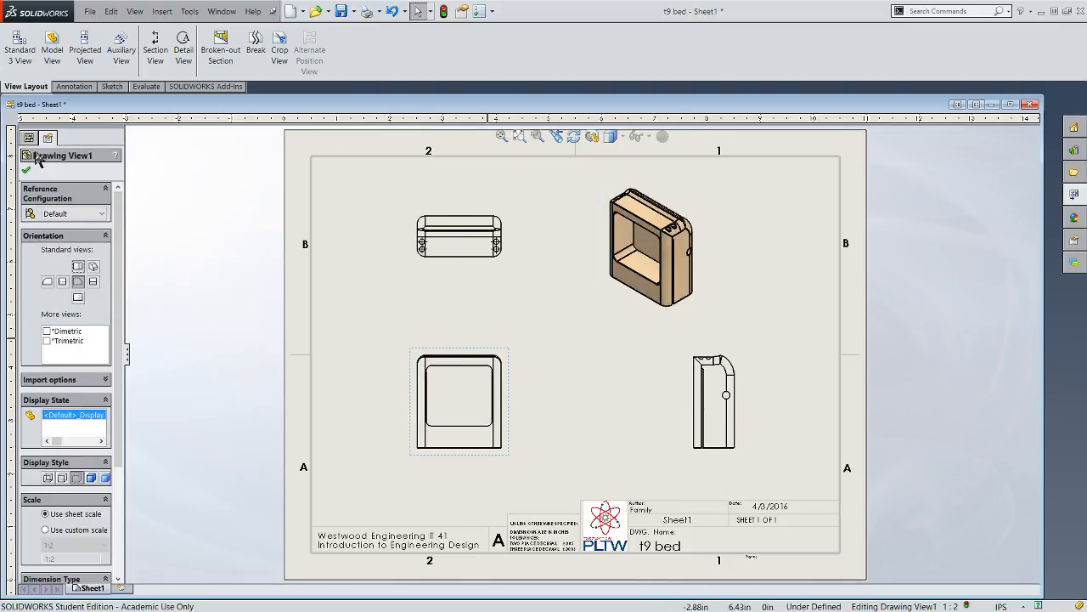
# - Add a center mark to the round hole in the right side view
pyautogui.click(68, 87)
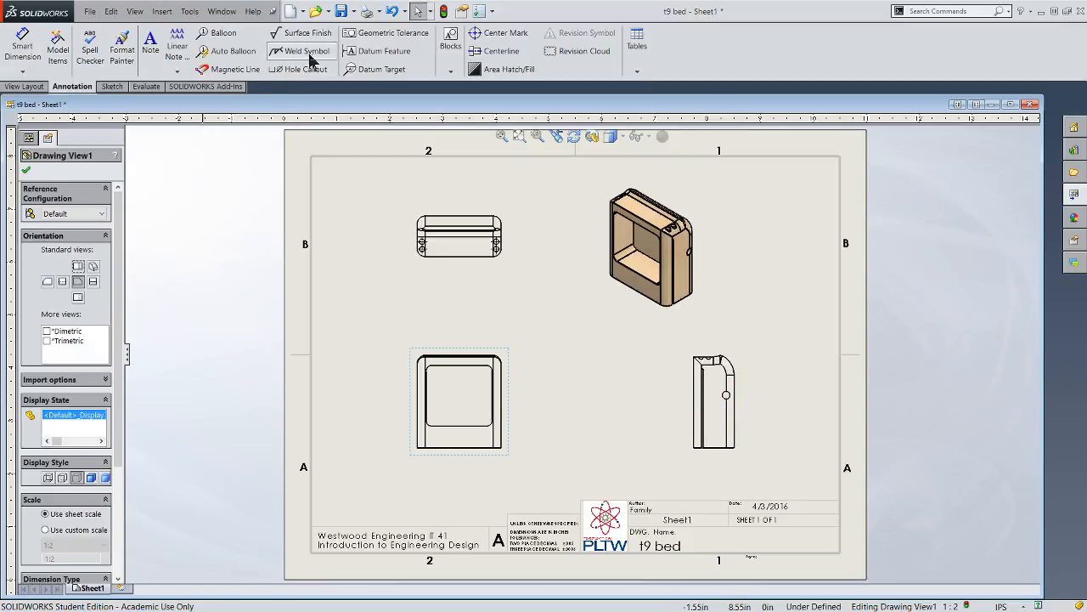
pyautogui.click(497, 33)
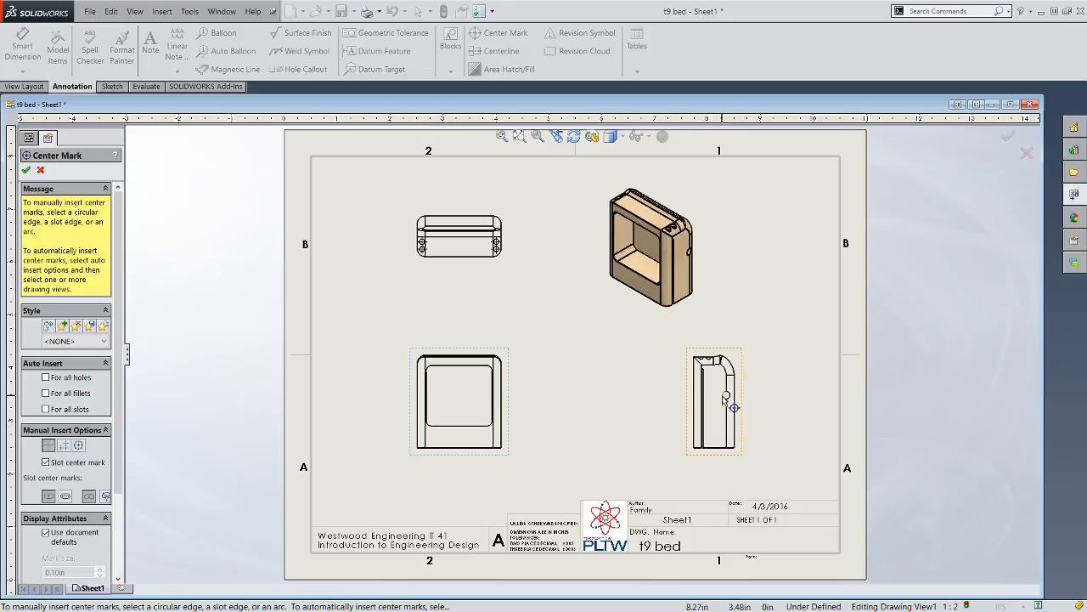
pyautogui.scroll(-5, 726, 396)
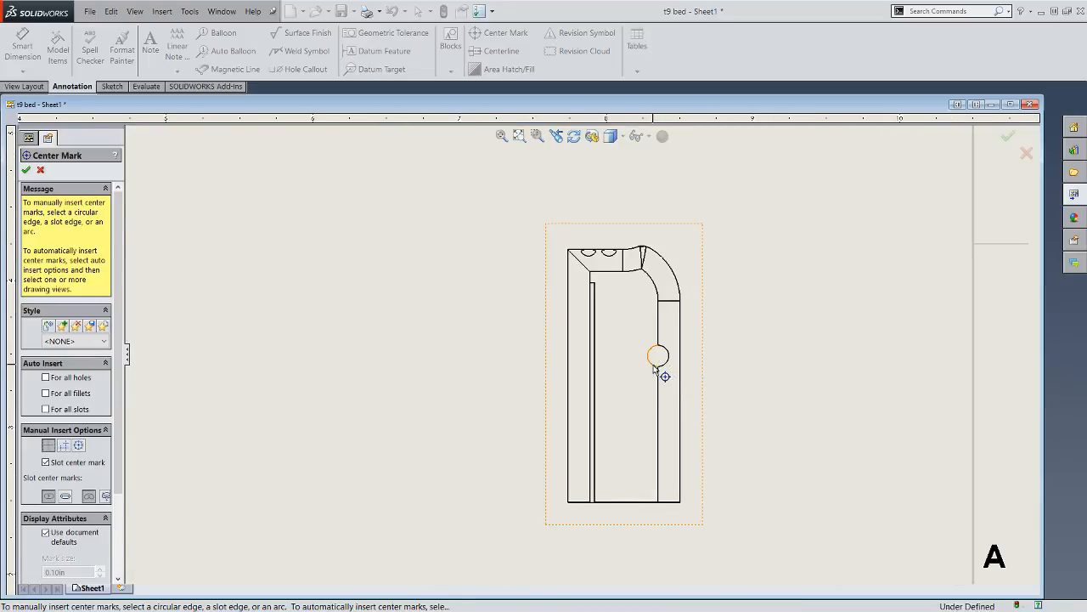
pyautogui.click(658, 366)
pyautogui.scroll(4, 799, 382)
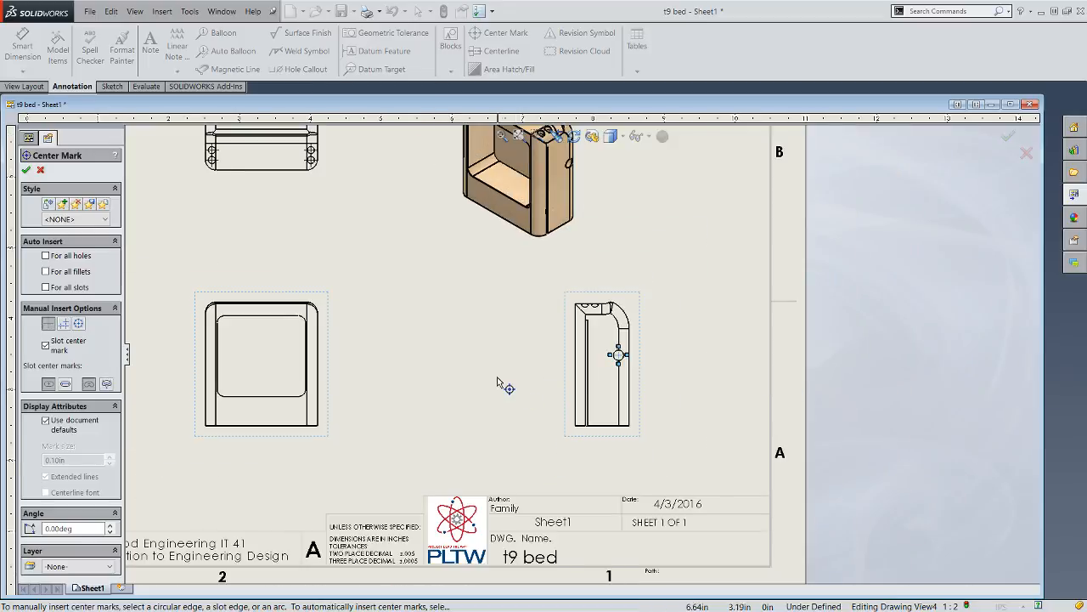
pyautogui.click(26, 170)
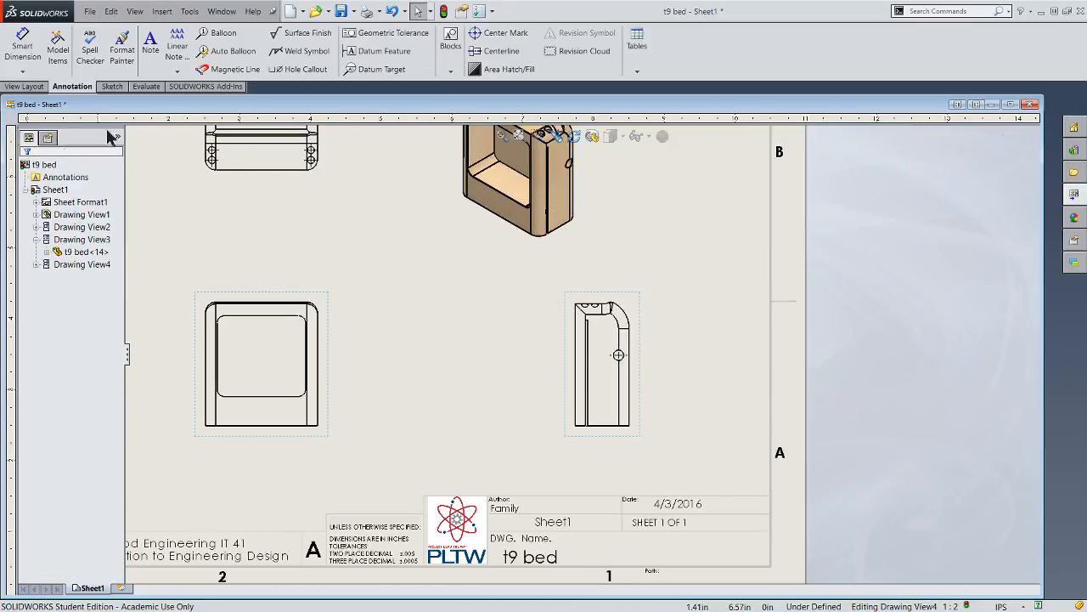
# - Add a hole callout to one of the small holes in the top view and prefix its text with "4x"
pyautogui.click(299, 72)
pyautogui.scroll(3, 325, 176)
pyautogui.scroll(-2, 327, 174)
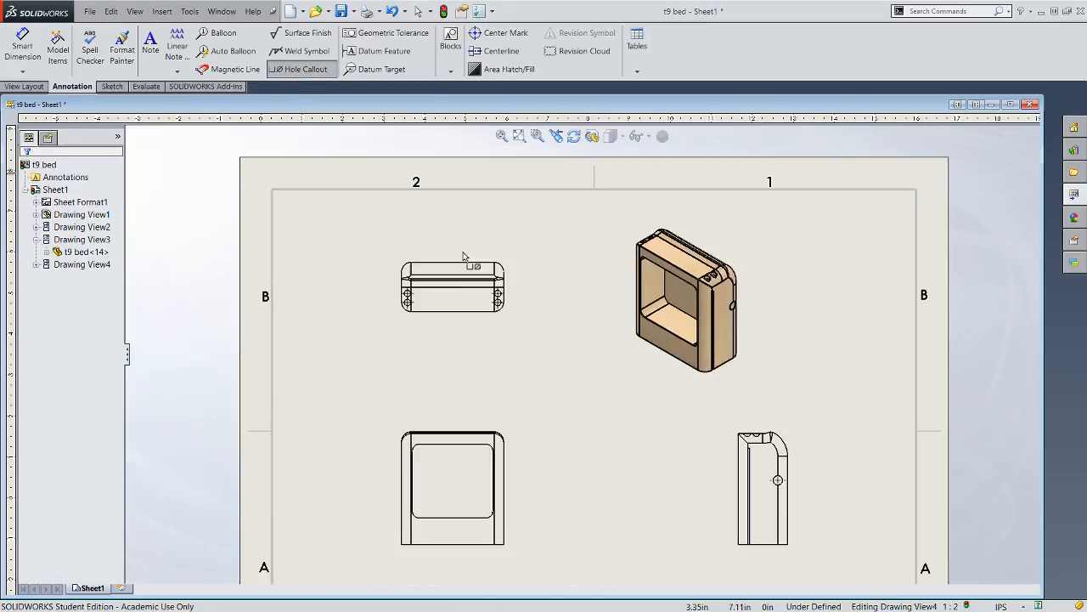
pyautogui.scroll(-2, 505, 293)
pyautogui.click(502, 305)
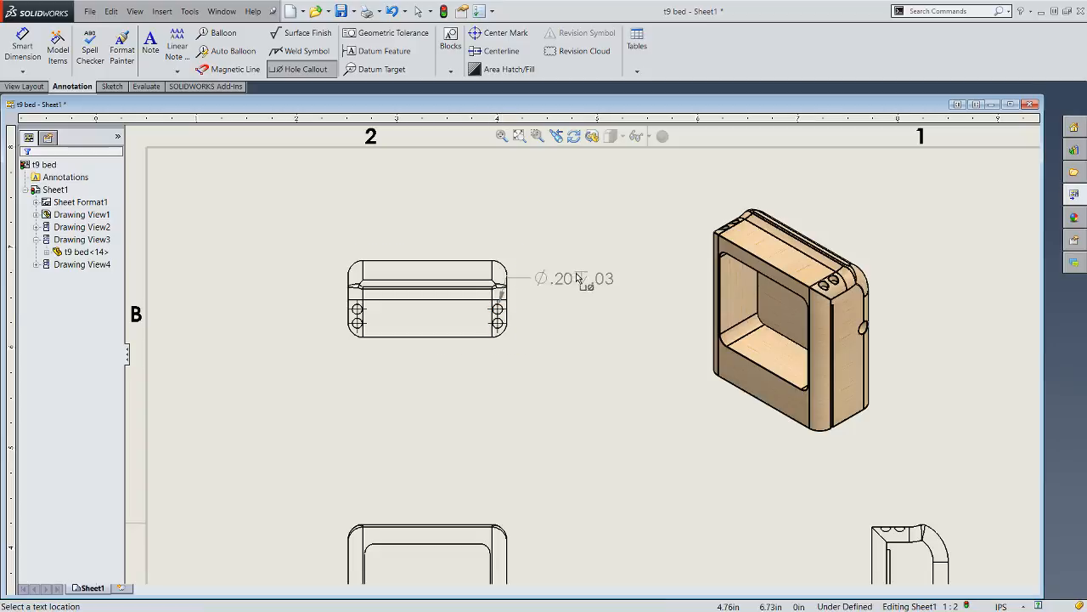
pyautogui.click(617, 279)
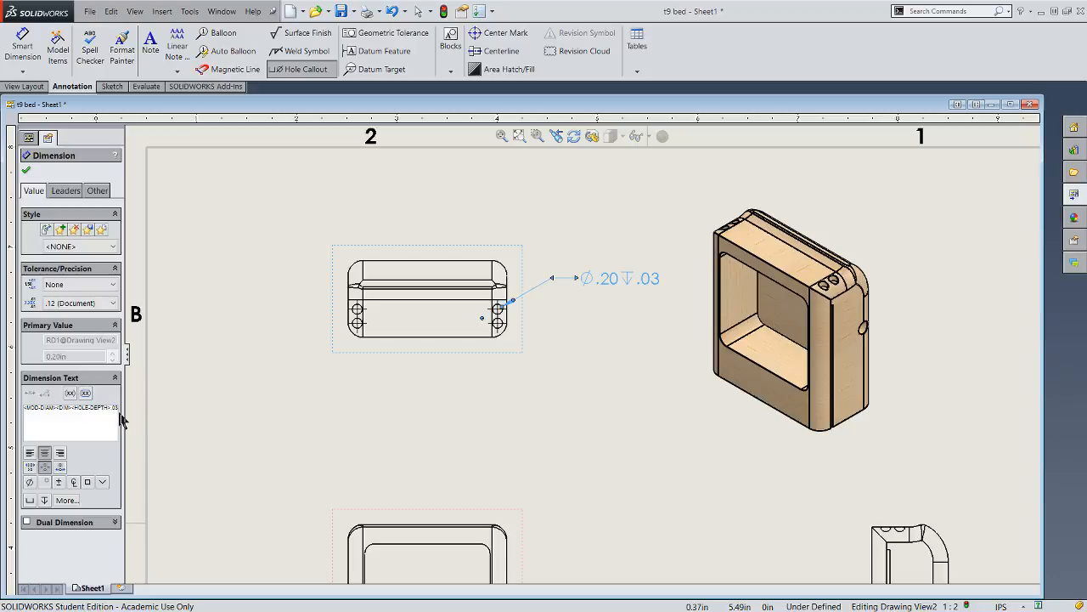
pyautogui.write('4x')
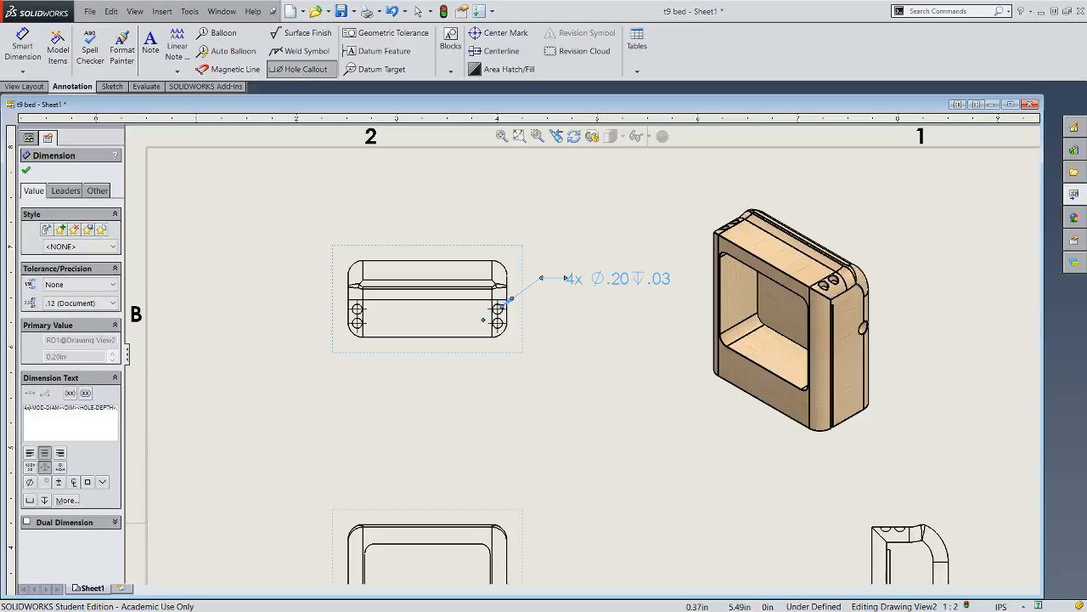
# - Add a hole callout to the round hole in the right side view, placed outside the part outline
pyautogui.scroll(3, 873, 476)
pyautogui.scroll(-2, 883, 479)
pyautogui.scroll(-2, 700, 528)
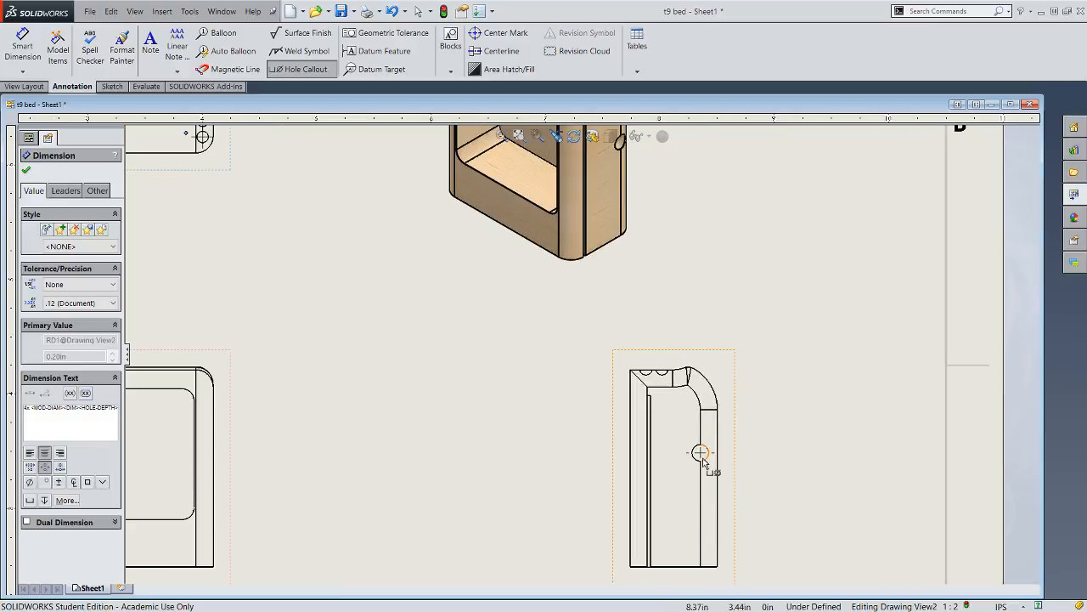
pyautogui.click(701, 453)
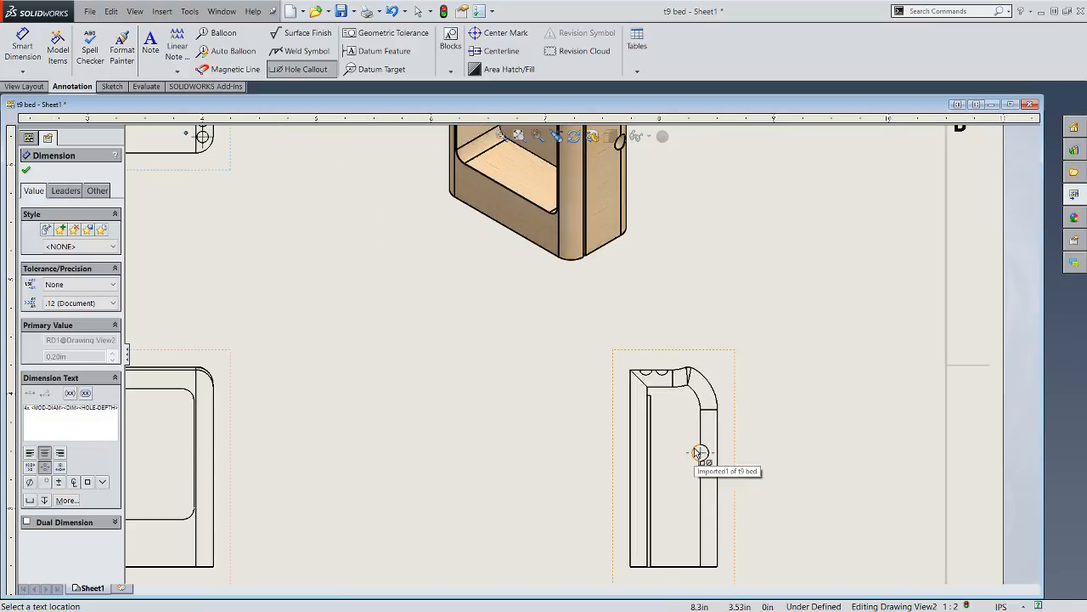
pyautogui.click(800, 405)
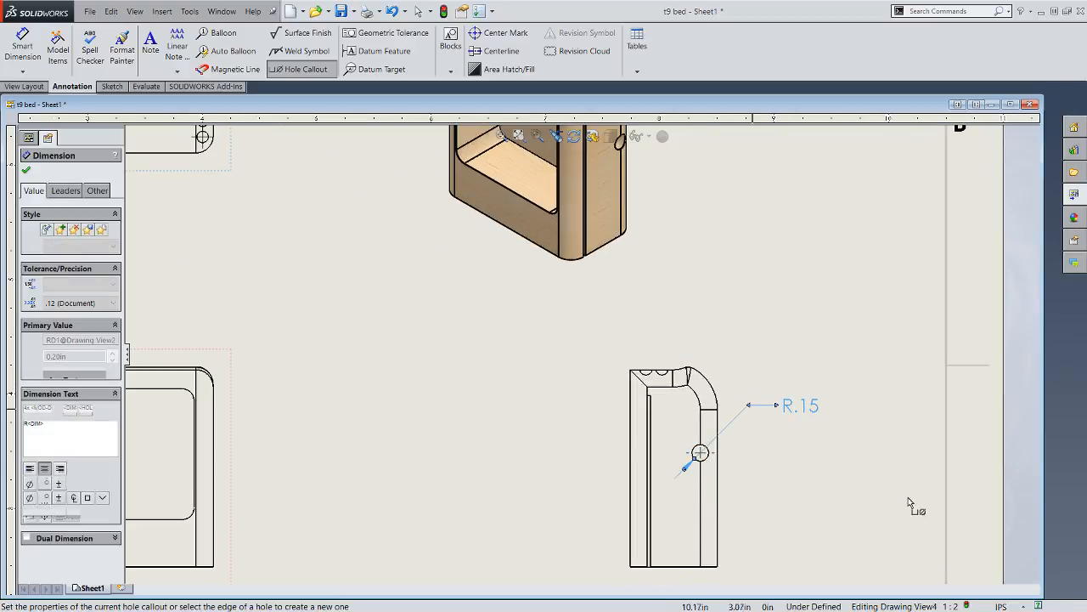
# - Set the document's basic length unit to four decimal places (.1234), keeping the IPS unit system
pyautogui.click(1001, 606)
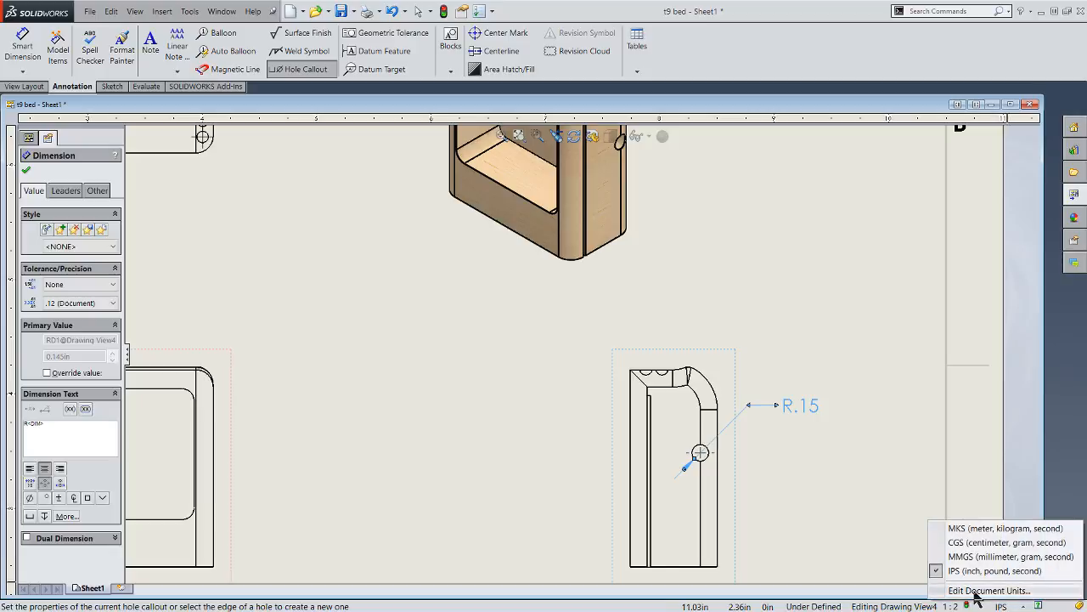
pyautogui.click(979, 587)
pyautogui.click(458, 195)
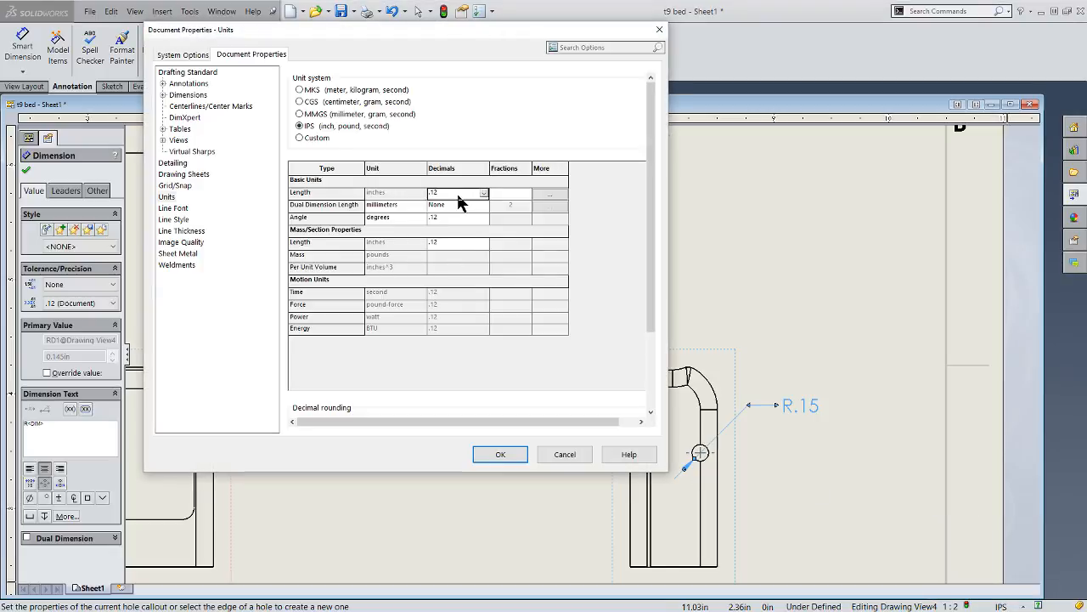
pyautogui.click(458, 195)
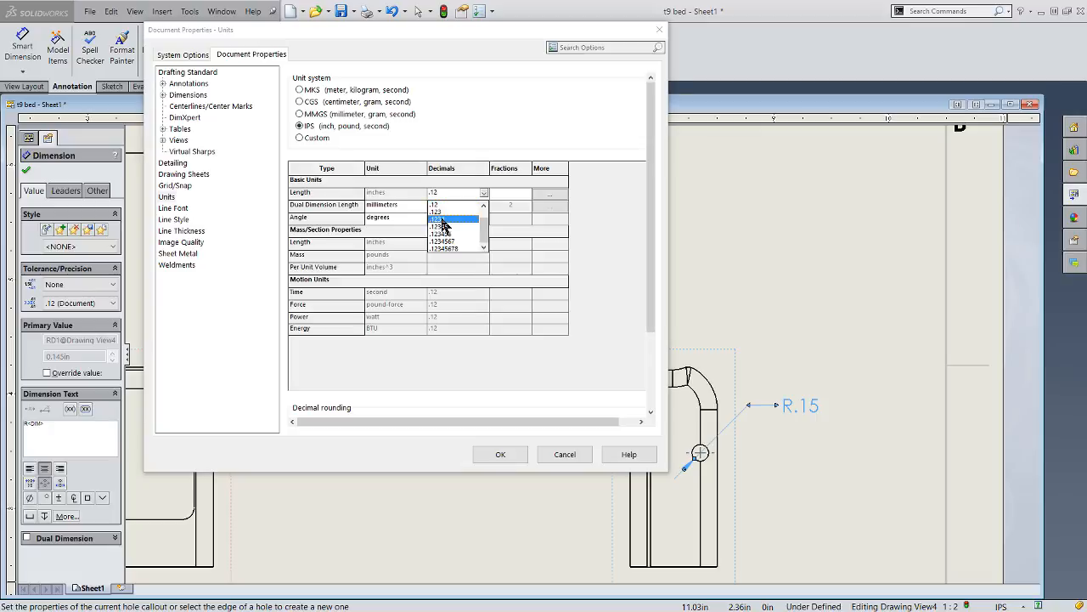
pyautogui.click(435, 219)
pyautogui.click(514, 455)
# - Examine the hole callouts and the corresponding holes in the right side and isometric views
pyautogui.scroll(4, 765, 408)
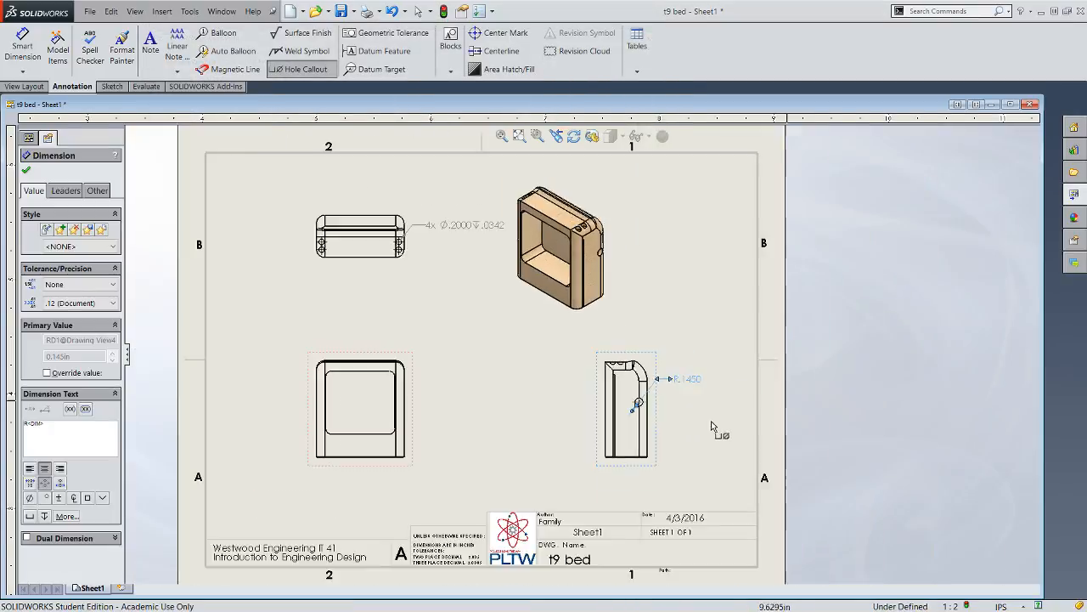
pyautogui.scroll(-5, 586, 451)
pyautogui.scroll(-1, 661, 388)
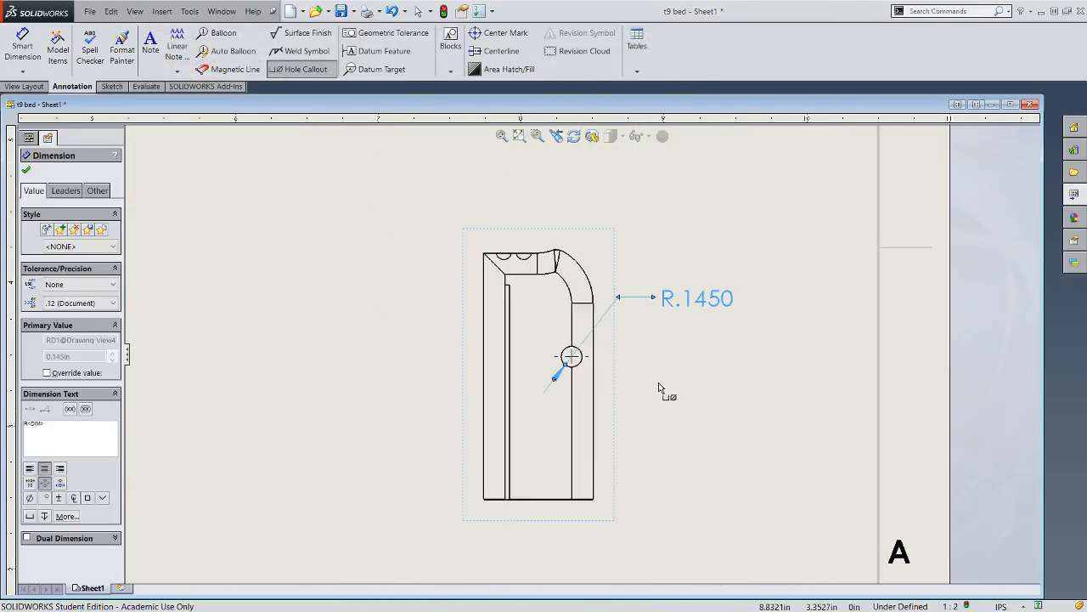
pyautogui.scroll(4, 661, 388)
pyautogui.scroll(-4, 534, 357)
pyautogui.scroll(-3, 534, 352)
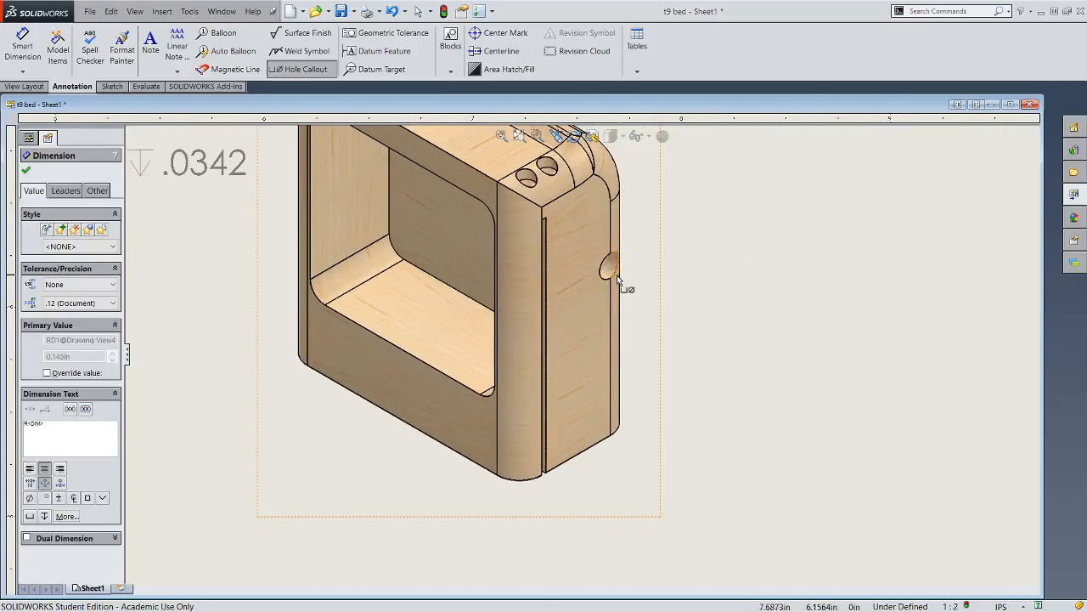
pyautogui.scroll(3, 623, 323)
pyautogui.scroll(2, 613, 327)
pyautogui.scroll(-8, 595, 335)
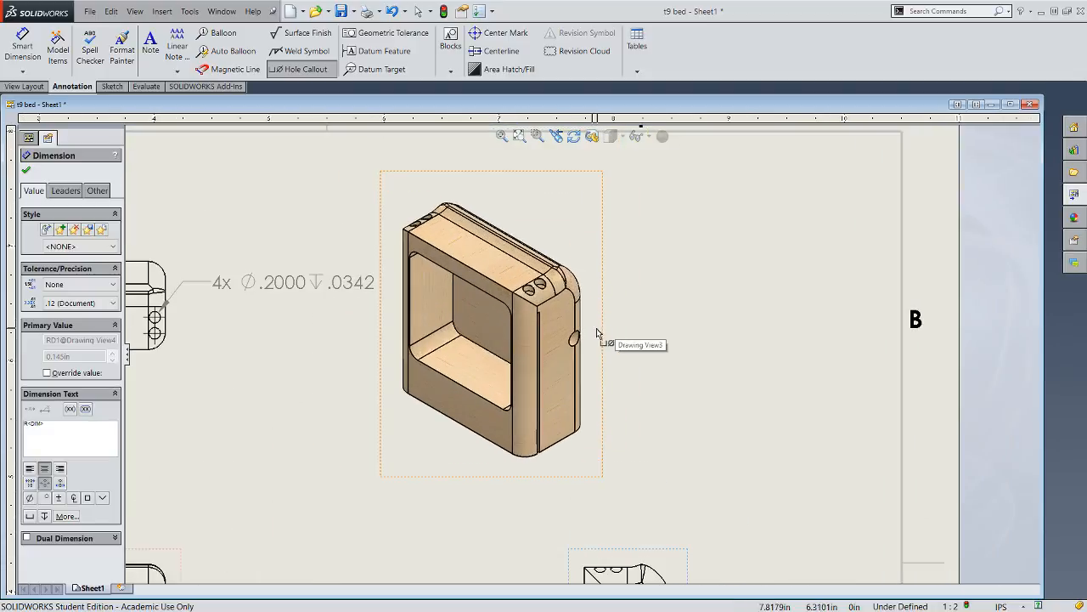
pyautogui.scroll(2, 540, 315)
pyautogui.scroll(-3, 577, 305)
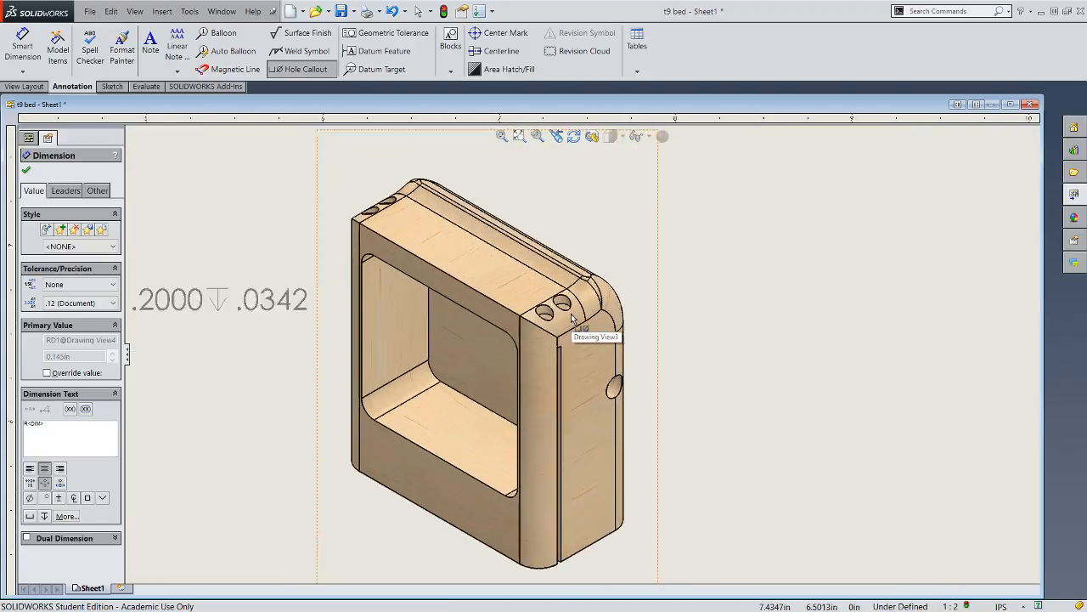
pyautogui.scroll(5, 524, 406)
pyautogui.scroll(4, 524, 406)
pyautogui.scroll(-6, 444, 476)
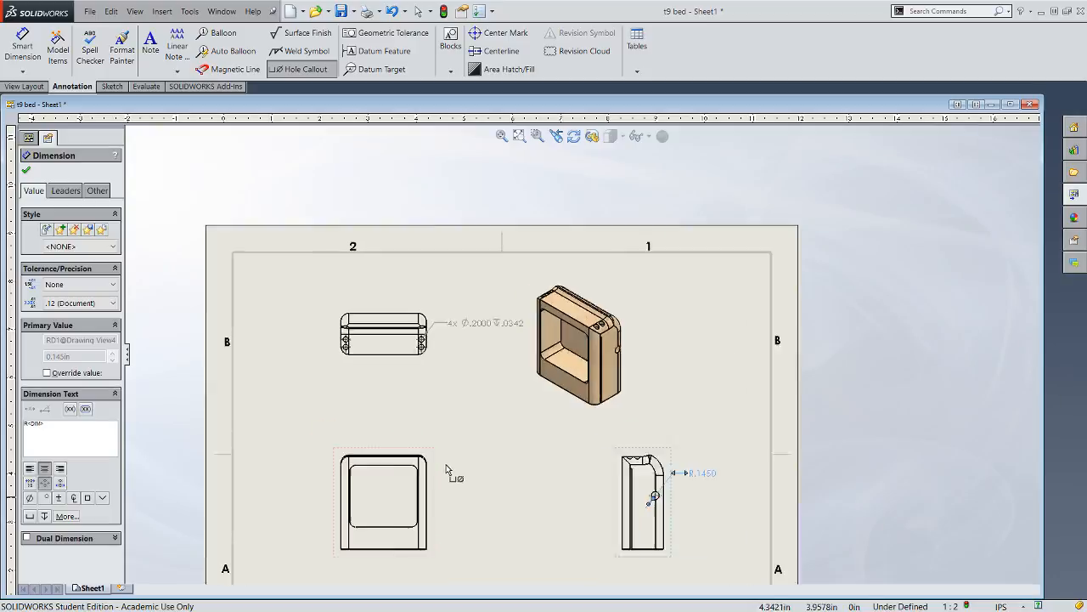
# - Dimension the radius of the large outer corner arc in the right side view, placing the text outside the view
pyautogui.scroll(-5, 700, 449)
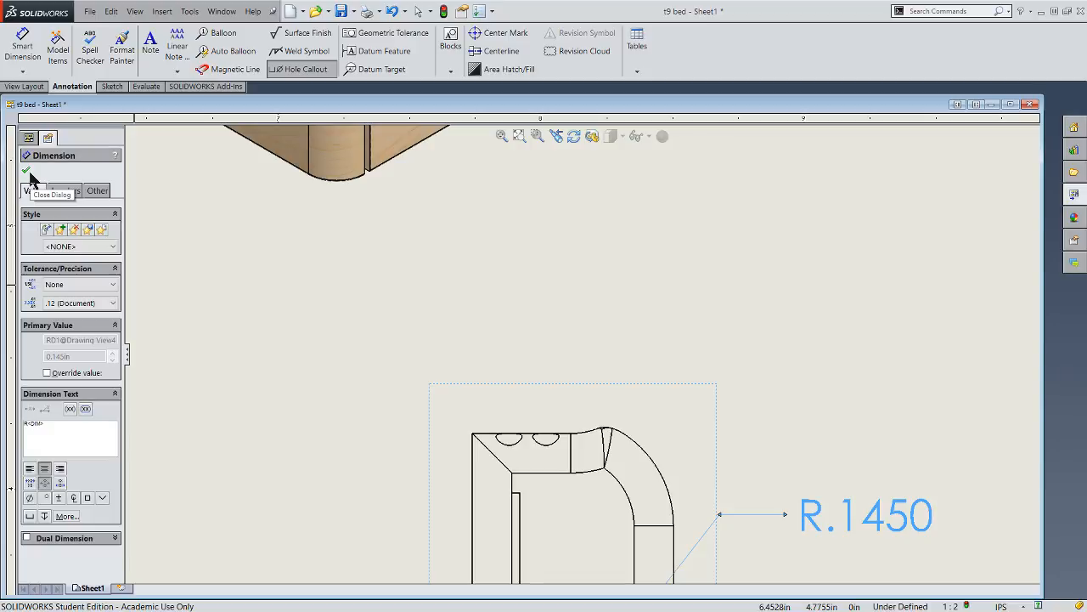
pyautogui.click(27, 170)
pyautogui.click(22, 47)
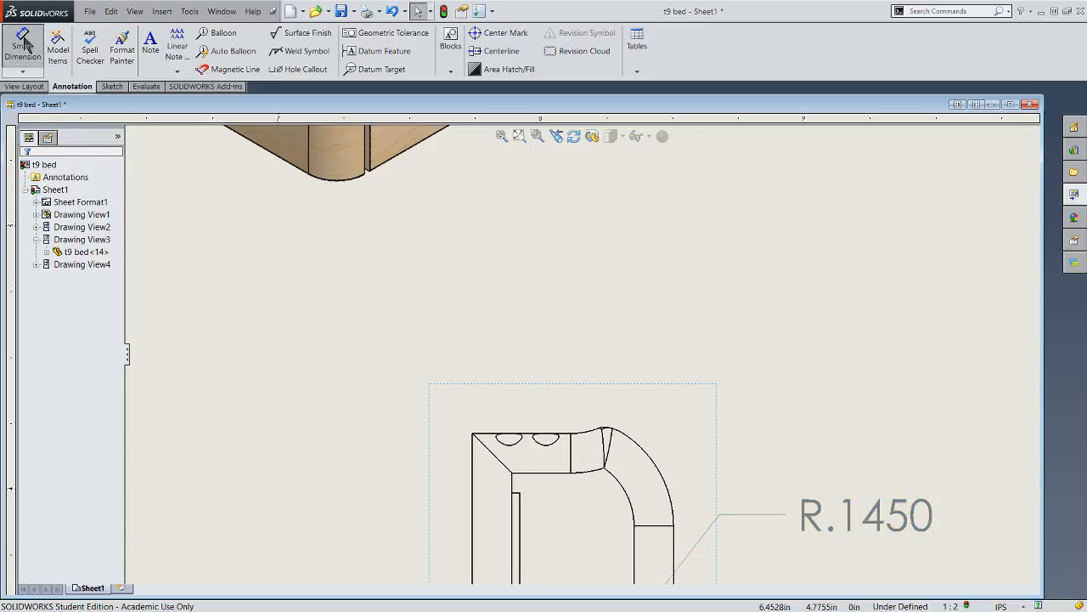
pyautogui.click(665, 473)
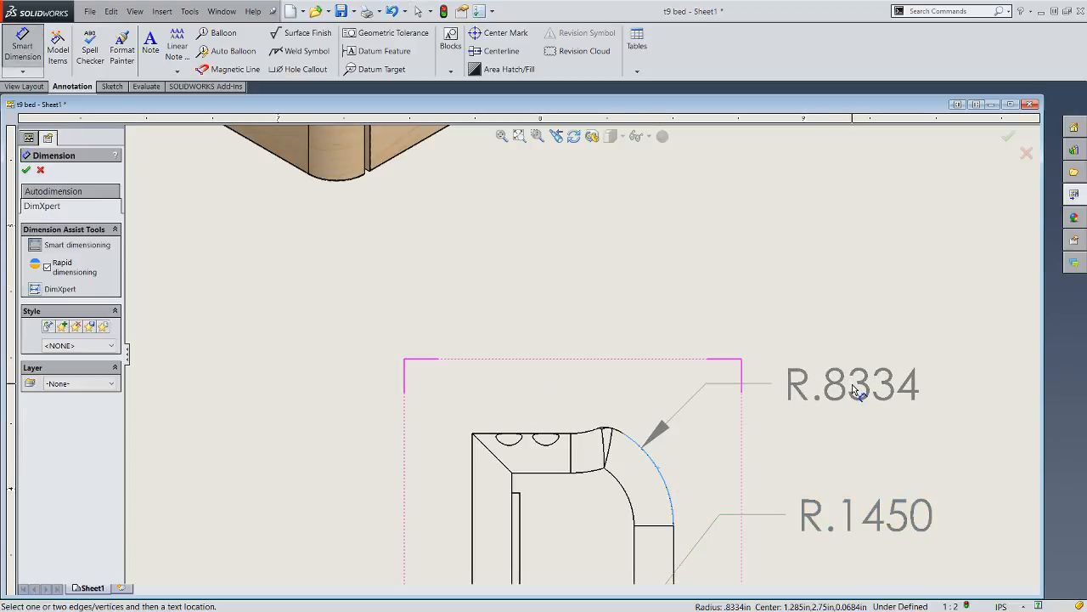
pyautogui.click(868, 397)
# - Dimension the radius of the short concave arc at the top of the right side view, placing the text above the part
pyautogui.scroll(5, 535, 263)
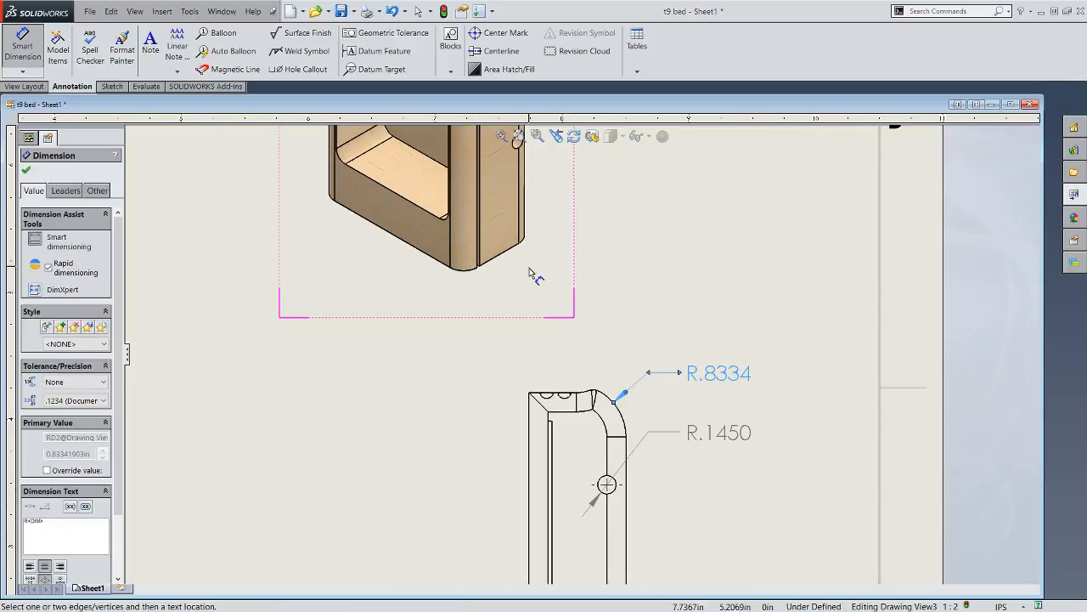
pyautogui.scroll(-3, 548, 236)
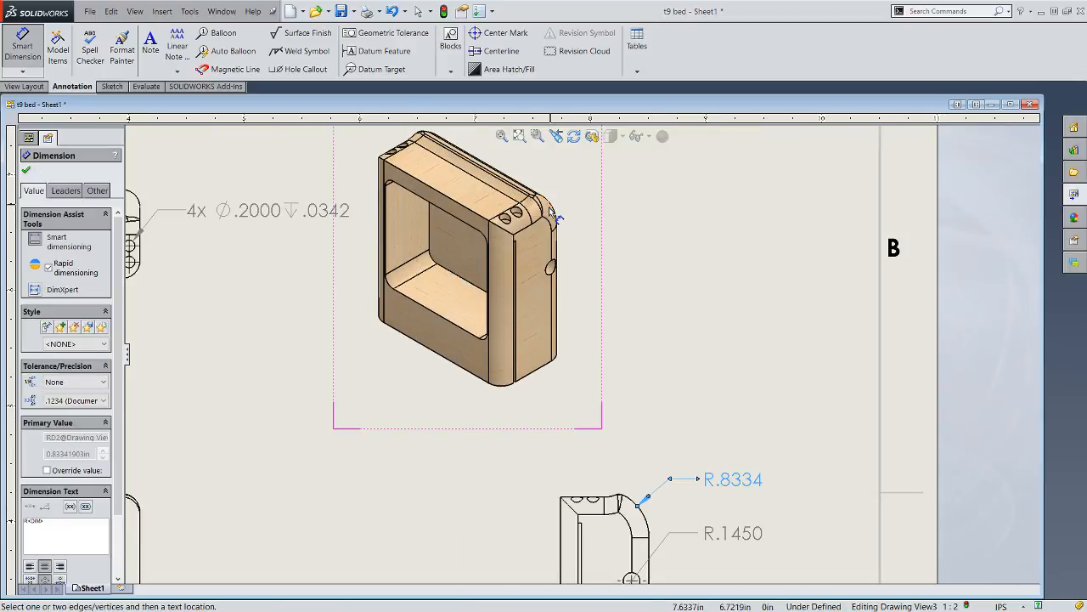
pyautogui.scroll(-1, 551, 208)
pyautogui.scroll(3, 561, 319)
pyautogui.scroll(-5, 567, 367)
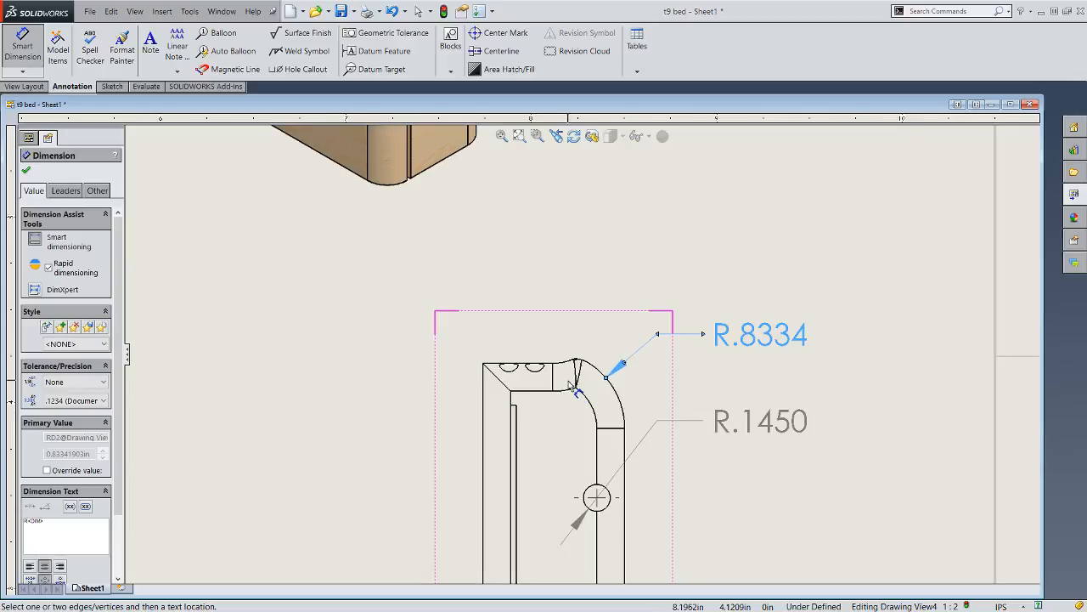
pyautogui.click(566, 364)
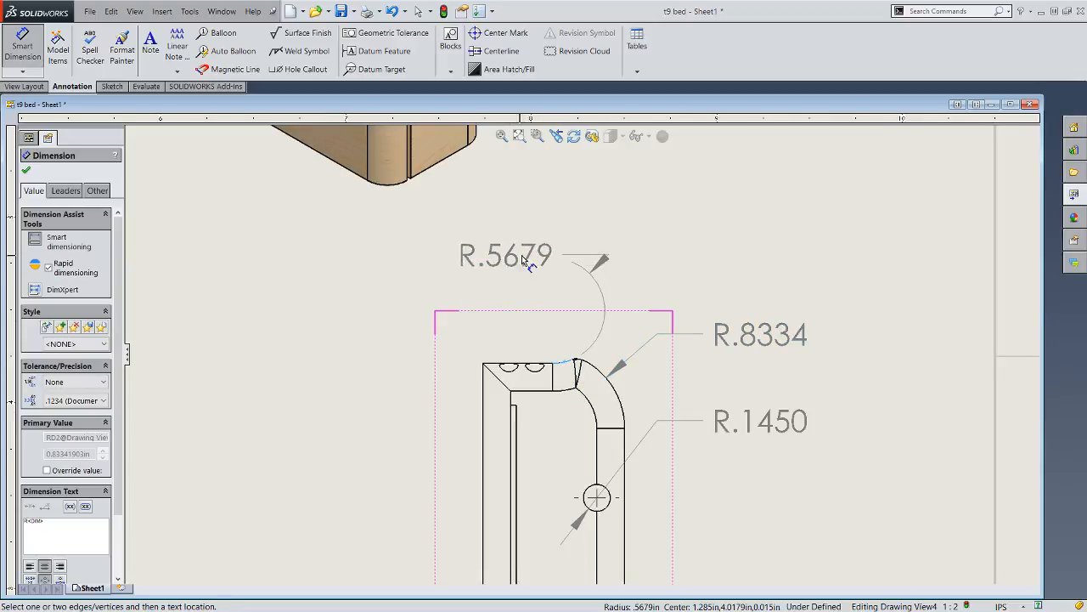
pyautogui.click(501, 275)
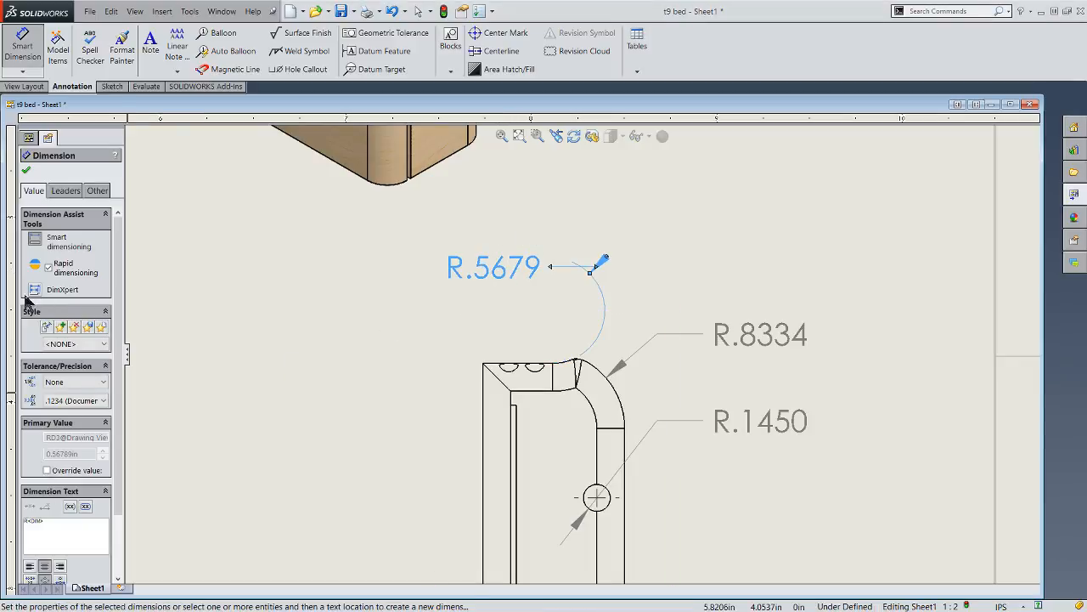
# - Try the diameter, linear and multi-jog leader displays on the concave arc's radius dimension
pyautogui.click(64, 192)
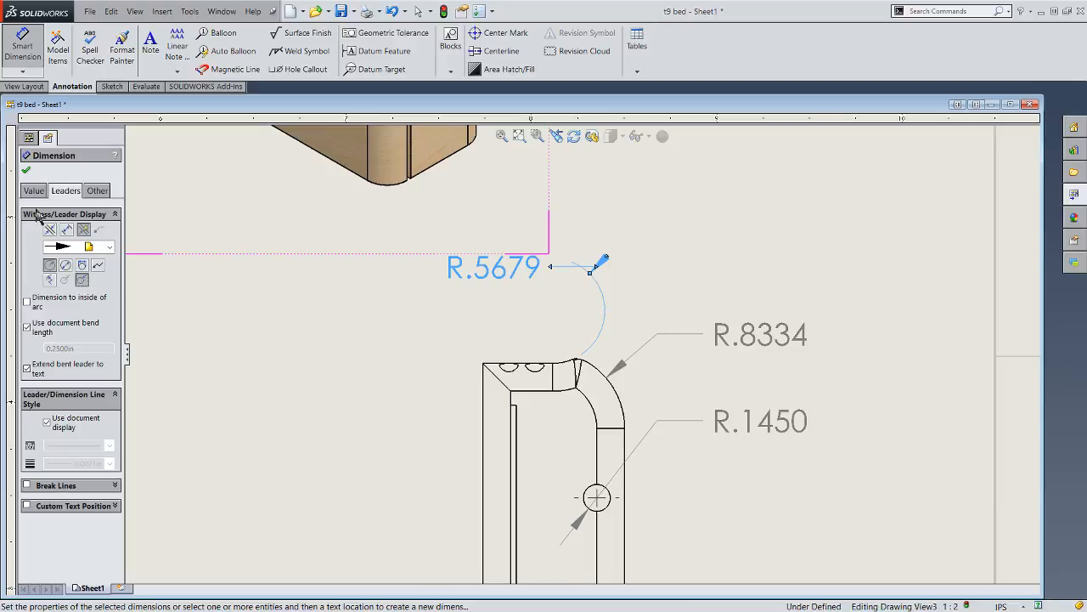
pyautogui.click(27, 173)
pyautogui.click(495, 289)
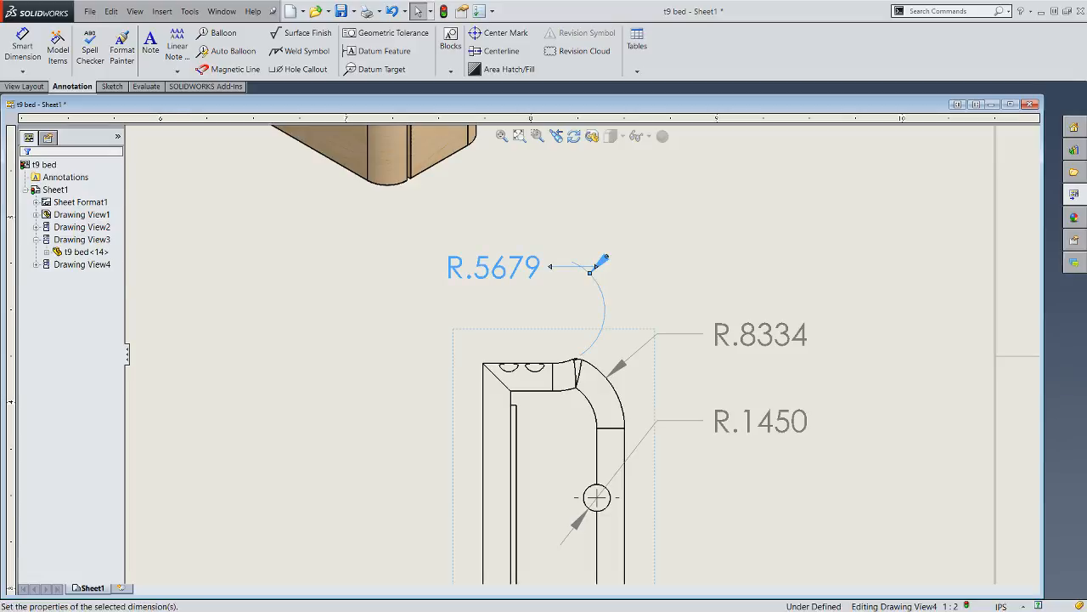
pyautogui.click(53, 191)
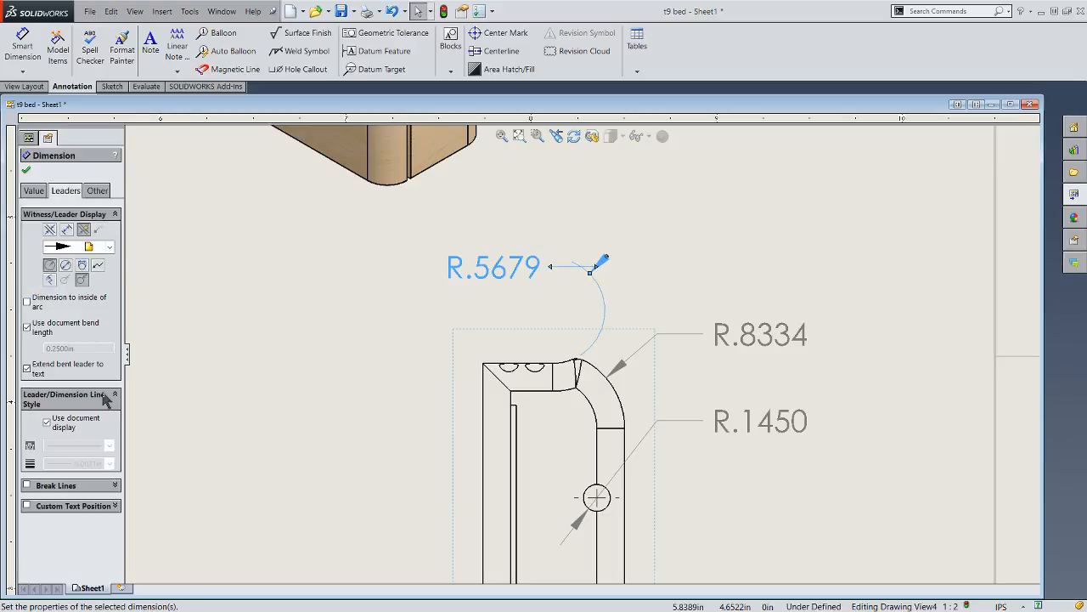
pyautogui.click(65, 265)
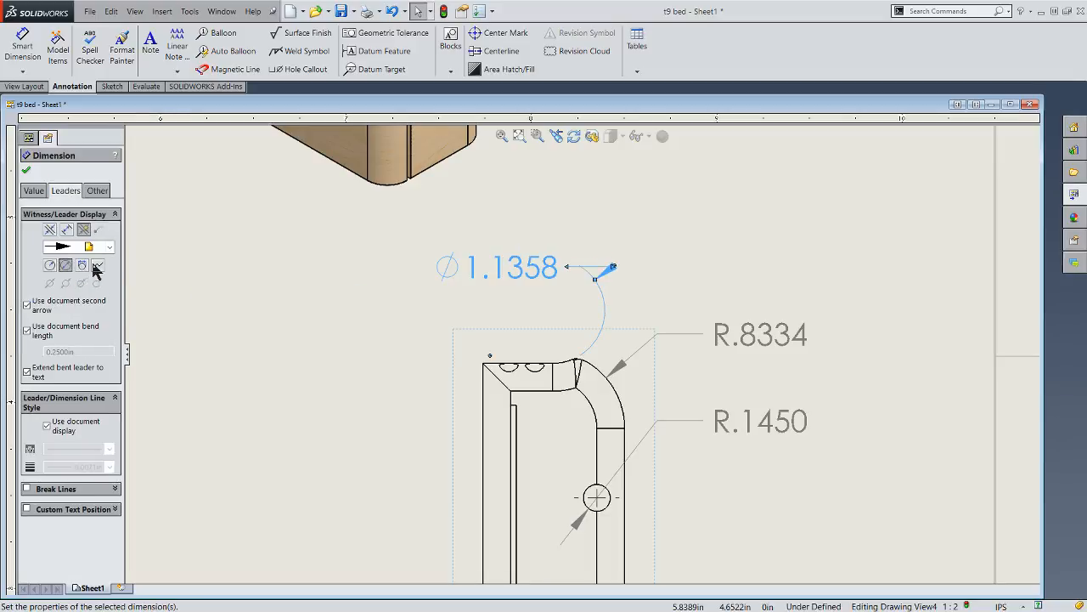
pyautogui.click(82, 266)
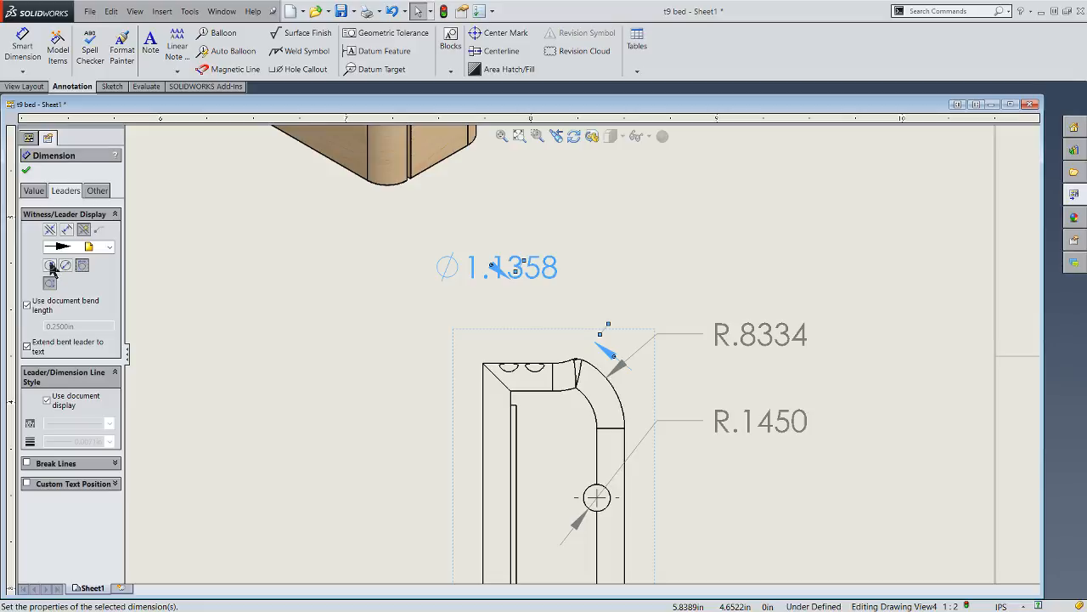
pyautogui.click(50, 266)
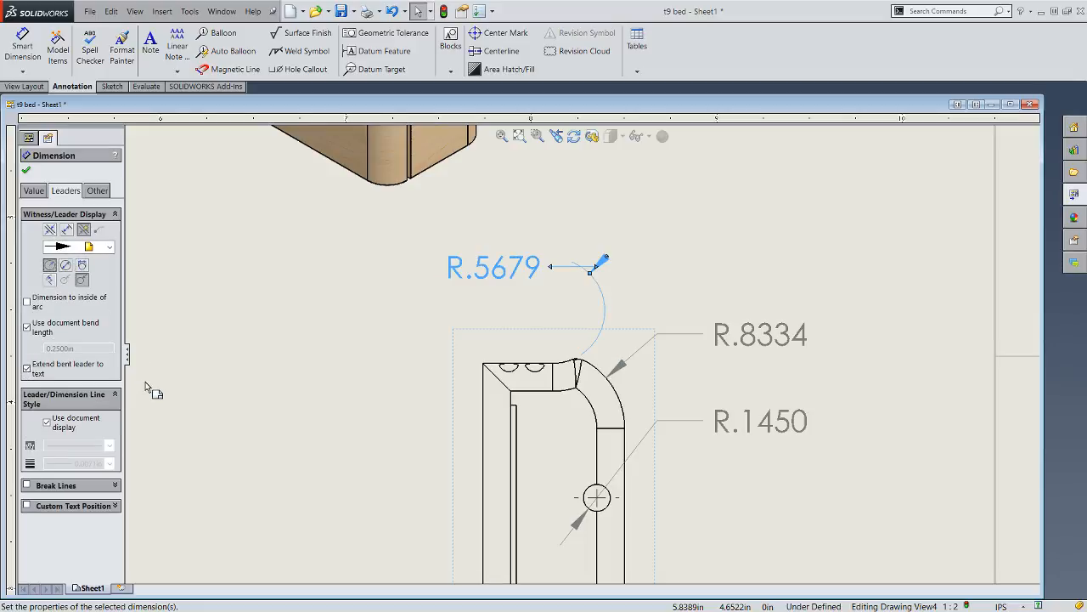
# - Give the concave arc's radius dimension inside arrows and a foreshortened radius leader
pyautogui.click(82, 280)
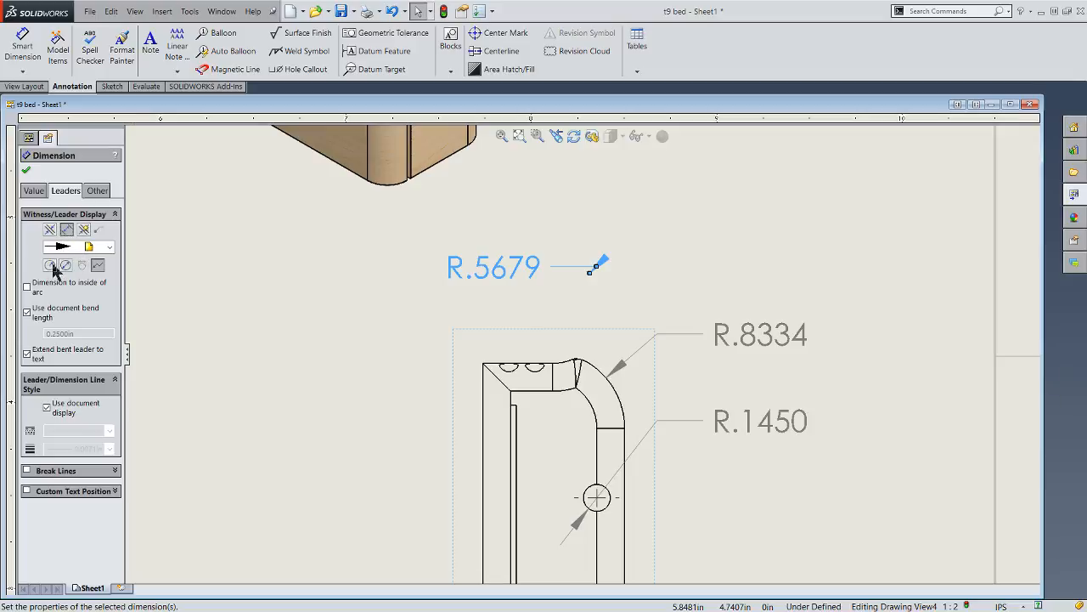
pyautogui.click(50, 266)
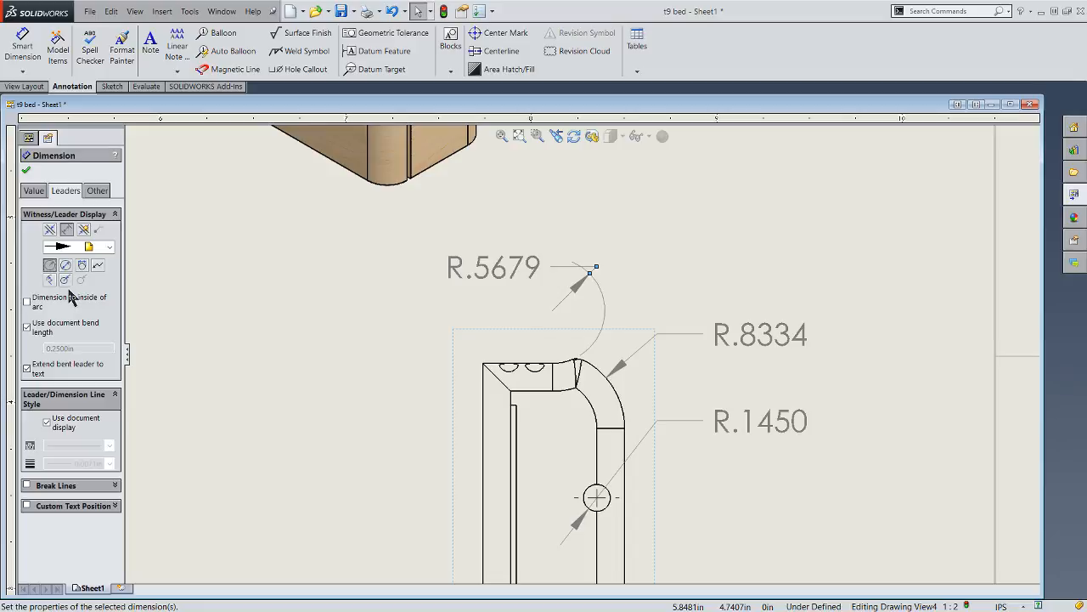
pyautogui.click(49, 280)
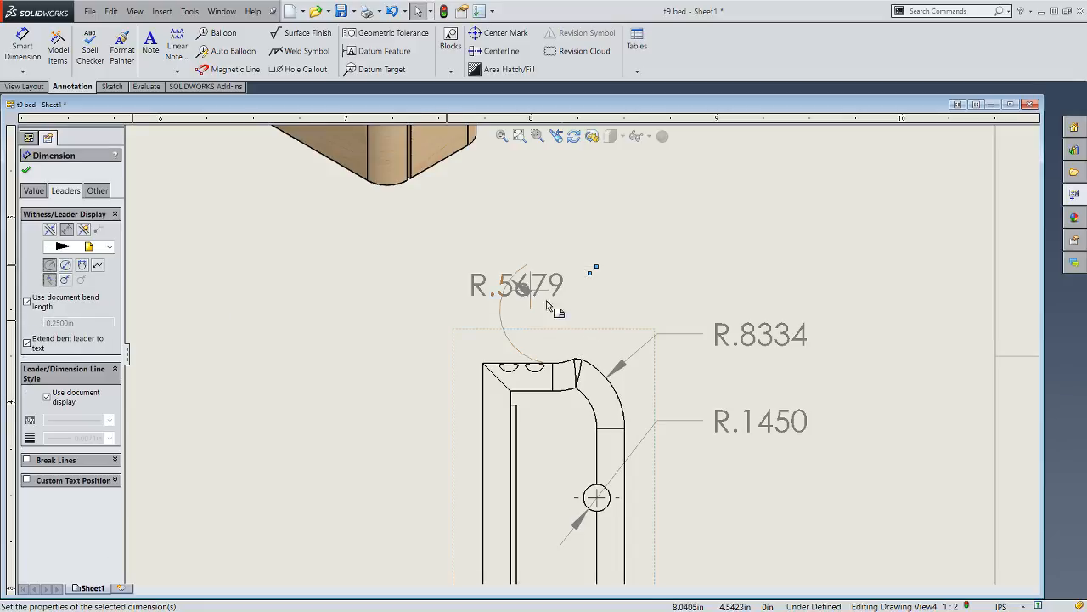
# - Reposition the foreshortened radius dimension's center mark, jogged leader and text so the text sits clear of the arrow, just above the right side view
pyautogui.moveTo(517, 287); pyautogui.dragTo(536, 302)
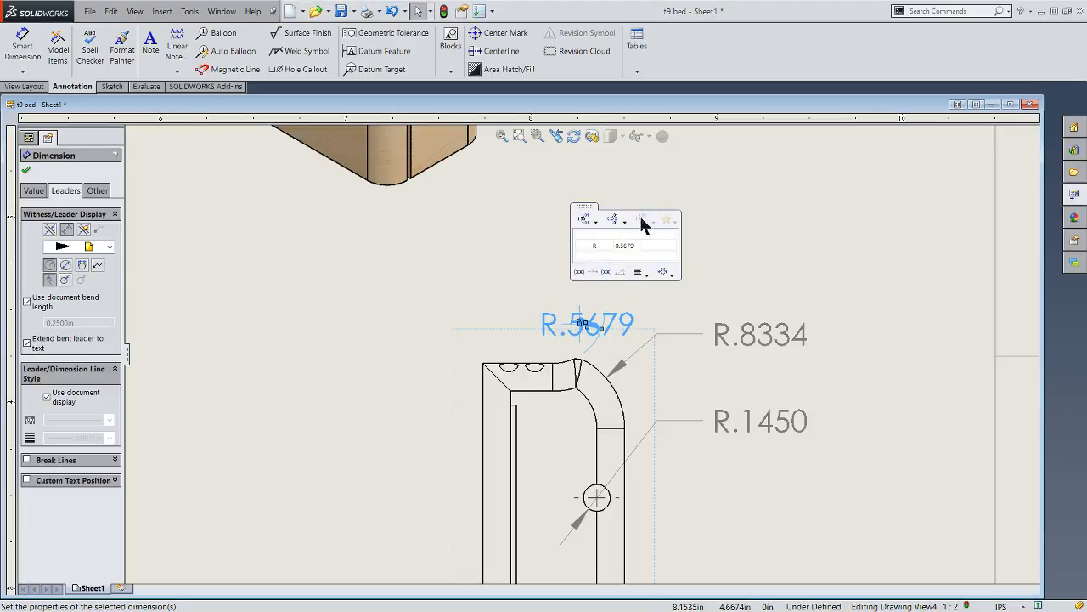
pyautogui.click(740, 260)
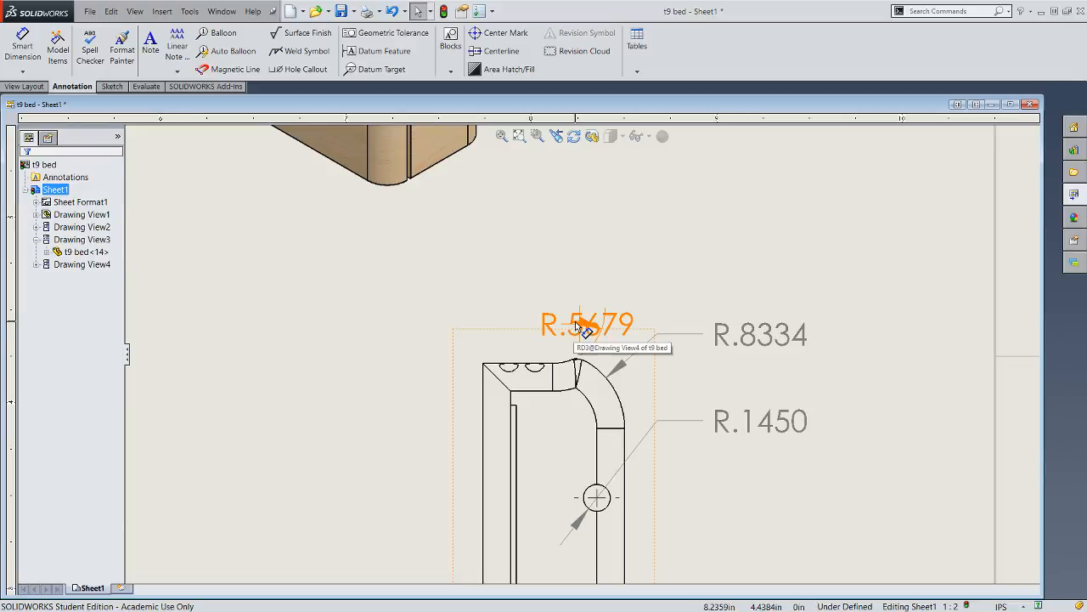
pyautogui.click(588, 325)
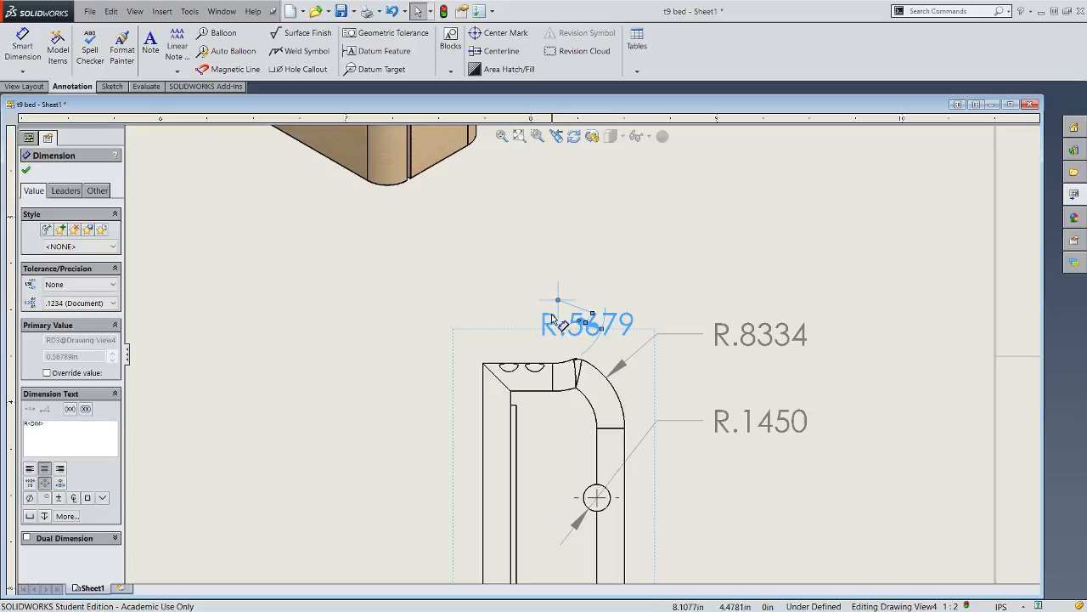
pyautogui.click(553, 266)
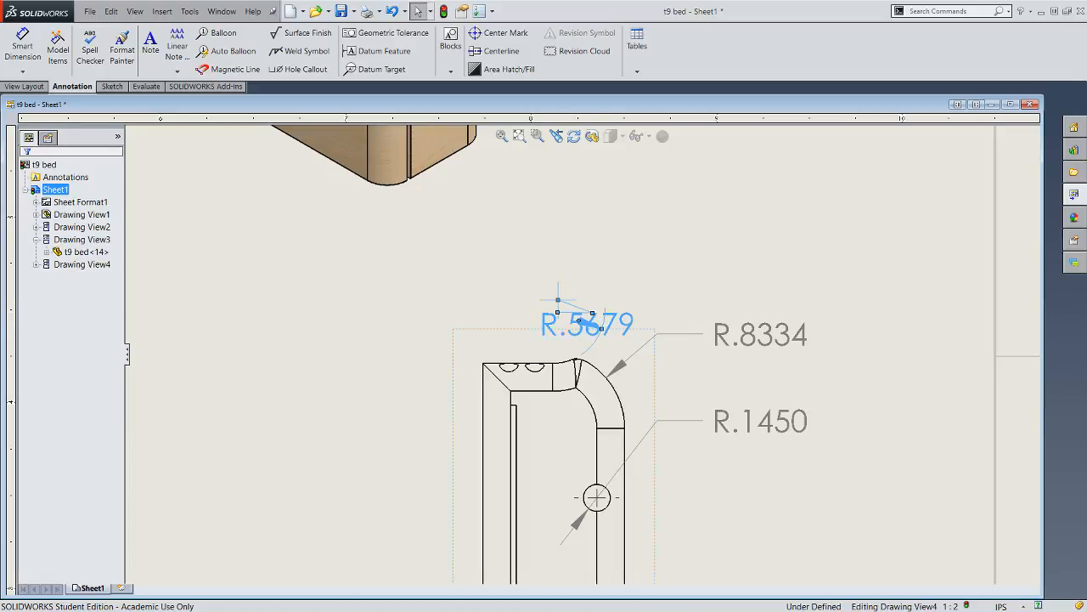
pyautogui.click(604, 327)
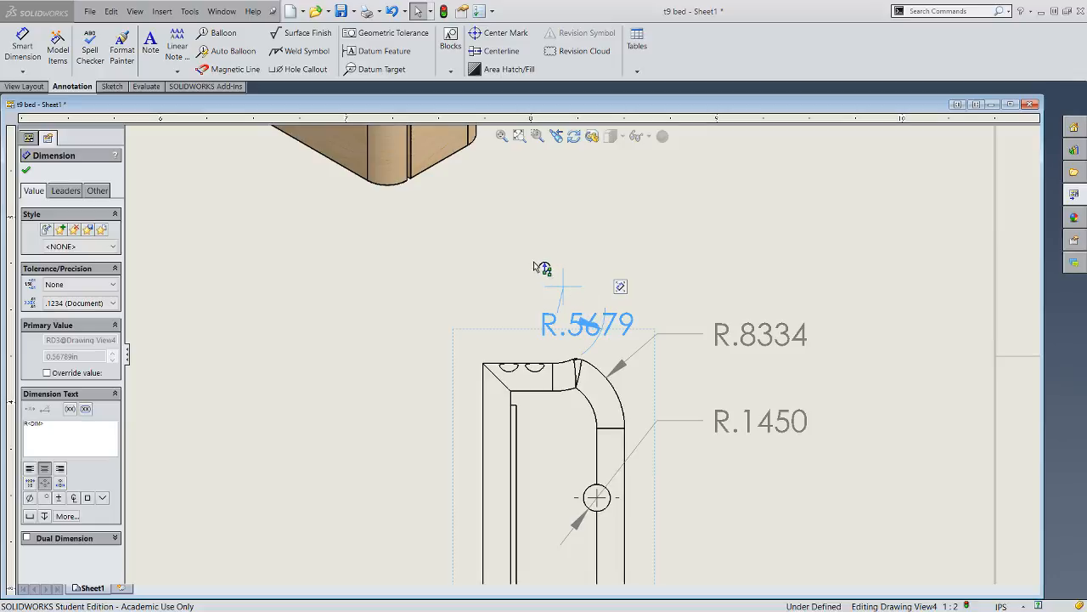
pyautogui.moveTo(561, 336); pyautogui.dragTo(628, 328)
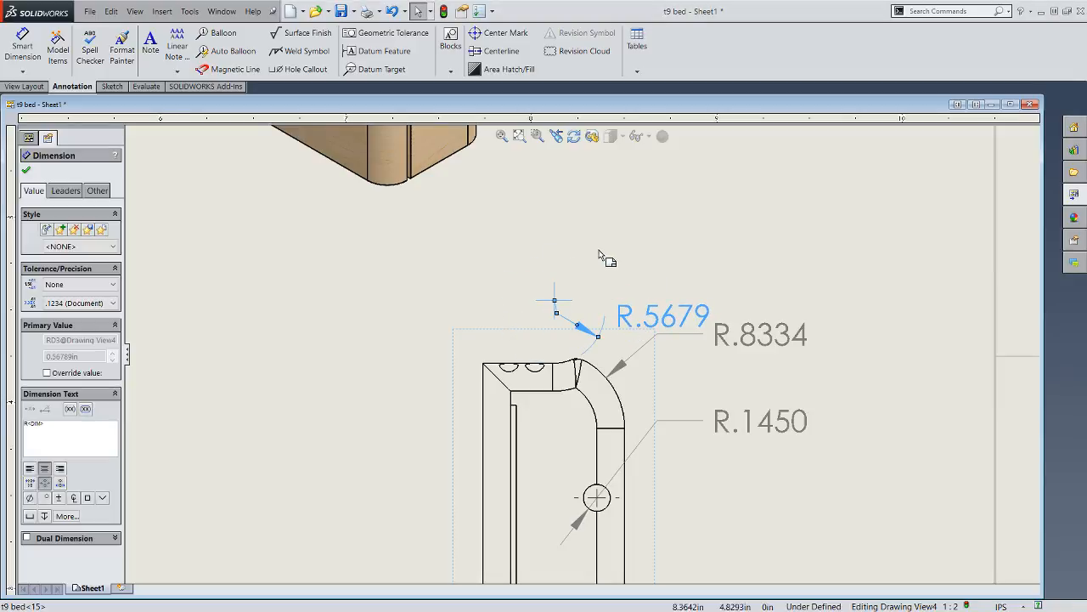
pyautogui.click(604, 259)
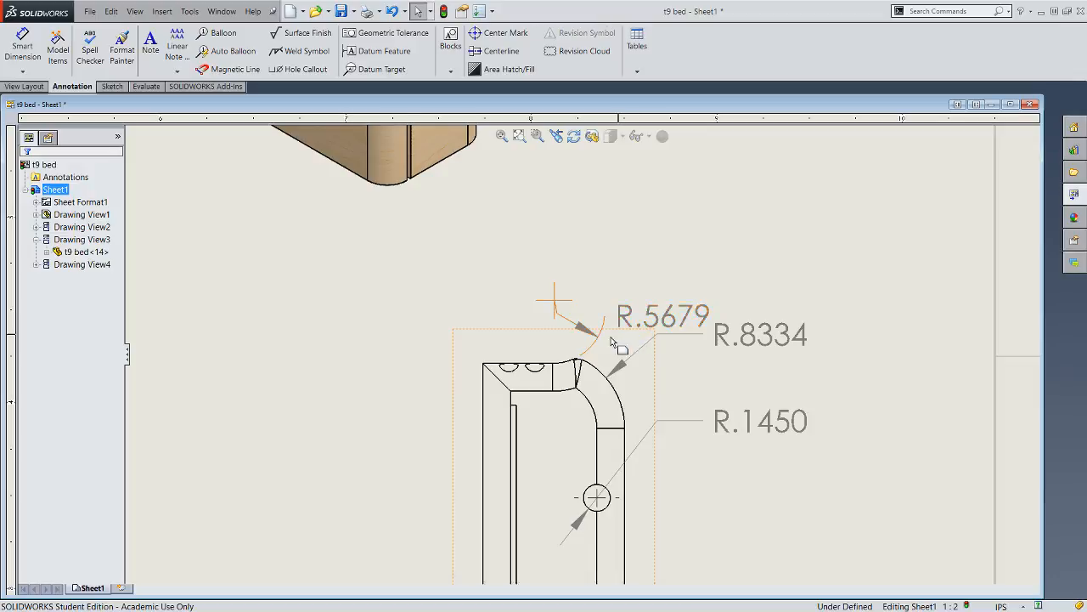
# - Dimension the rounded outer corner's radius in the top view and prefix the text with "4x"
pyautogui.scroll(-5, 569, 379)
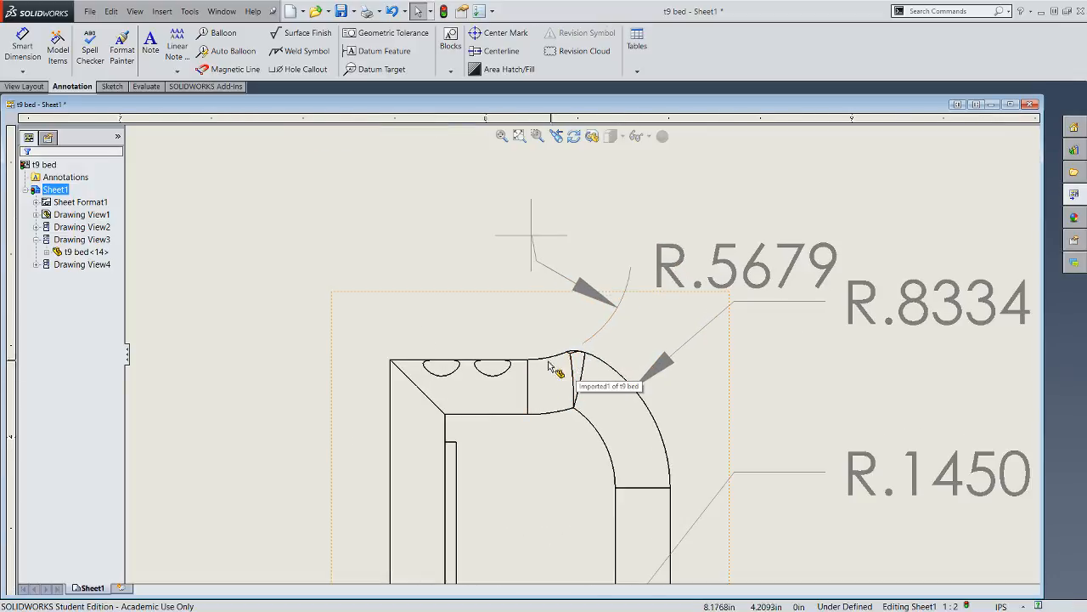
pyautogui.scroll(5, 483, 376)
pyautogui.scroll(5, 501, 394)
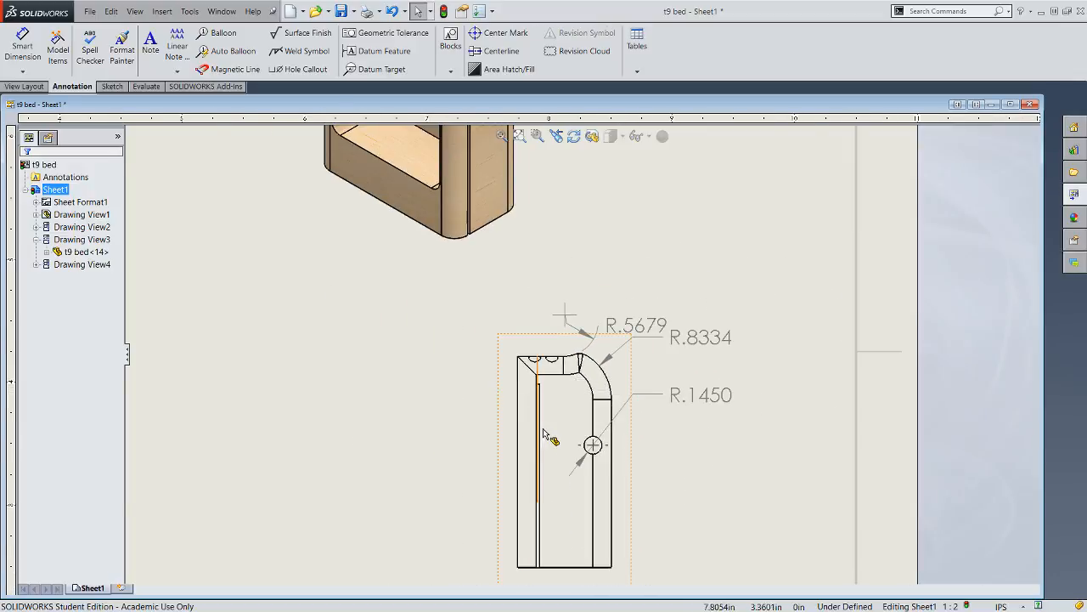
pyautogui.scroll(-2, 436, 316)
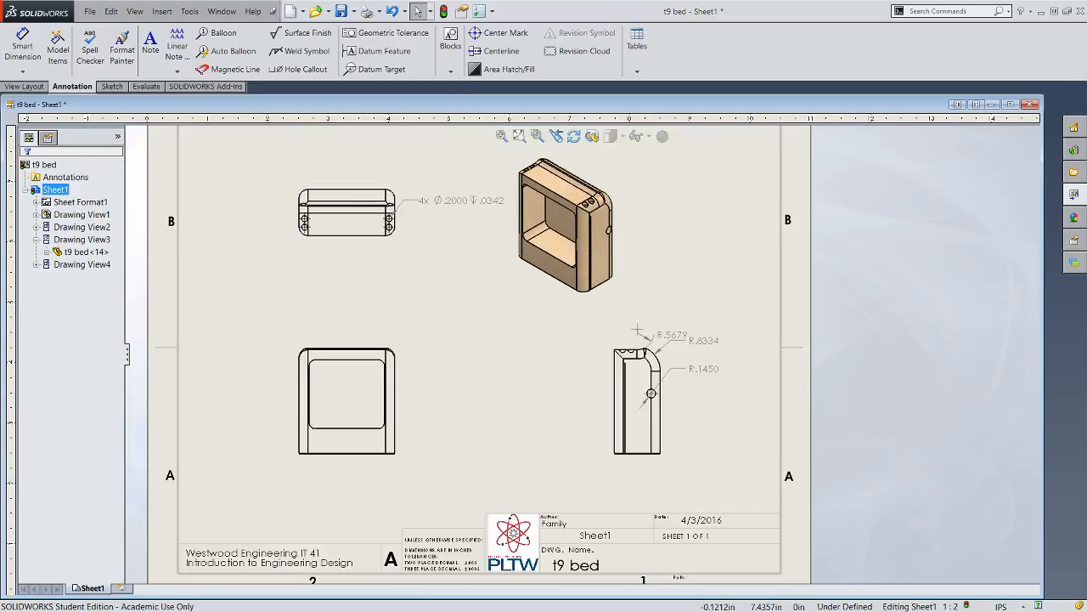
pyautogui.click(41, 46)
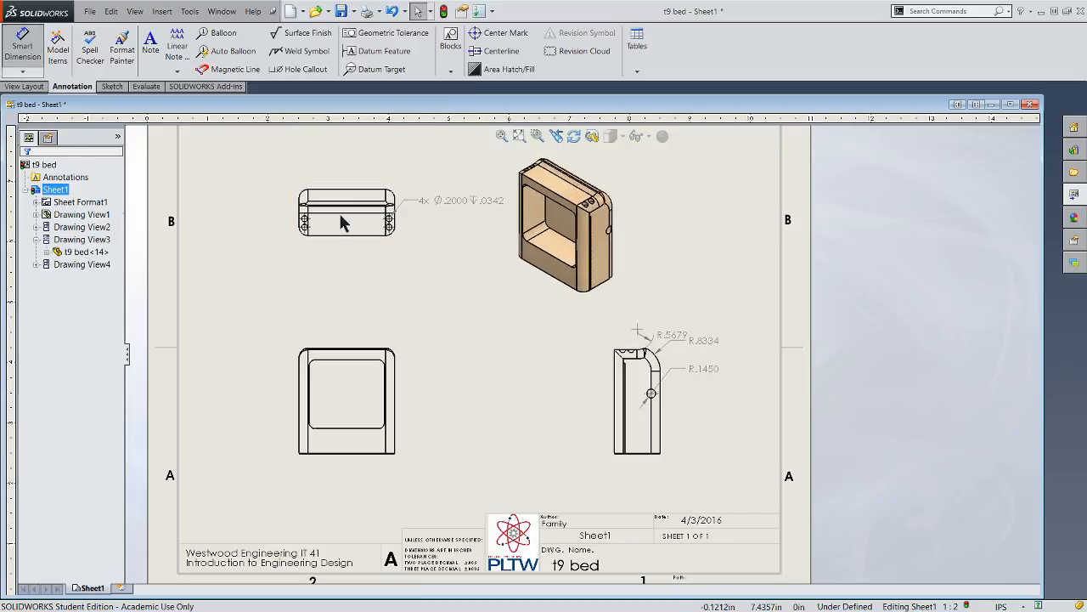
pyautogui.click(390, 195)
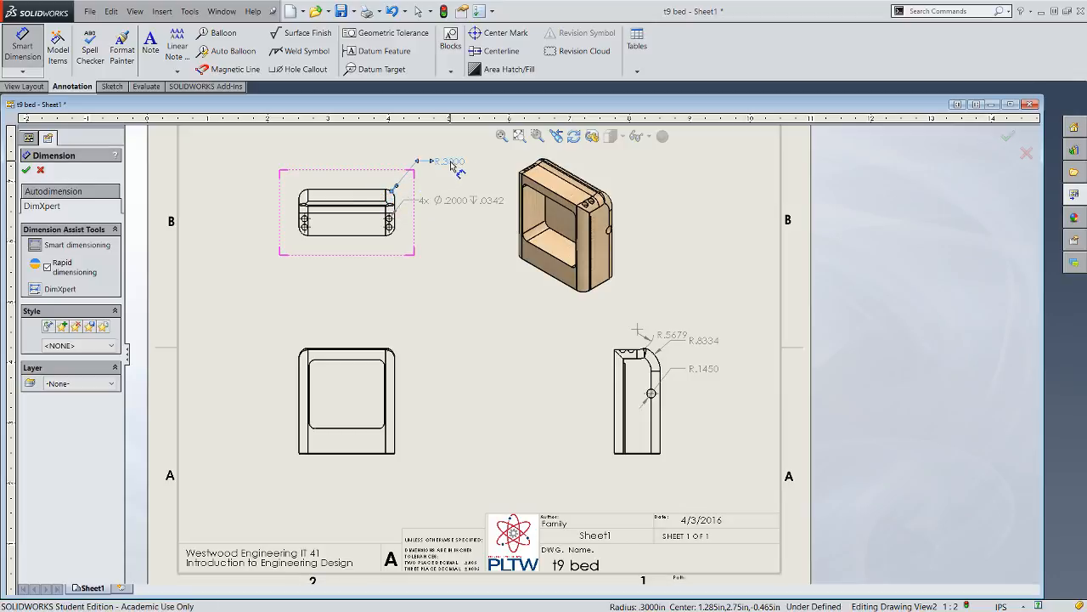
pyautogui.click(453, 166)
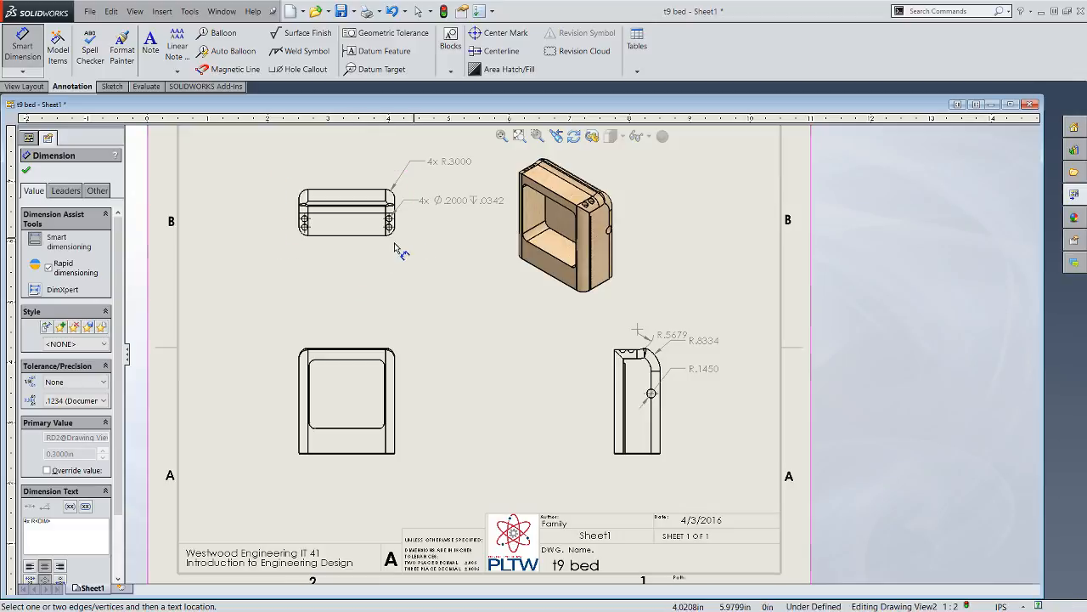
# - Dimension the corner radius of the inner pocket in the front view and prefix the text with "4x"
pyautogui.scroll(-2, 407, 348)
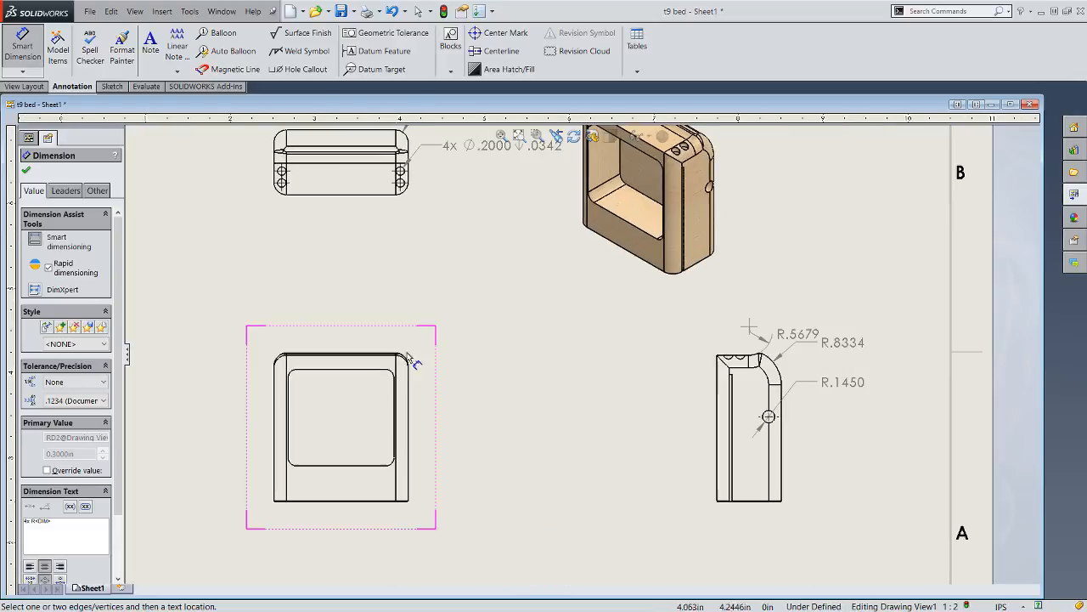
pyautogui.click(396, 375)
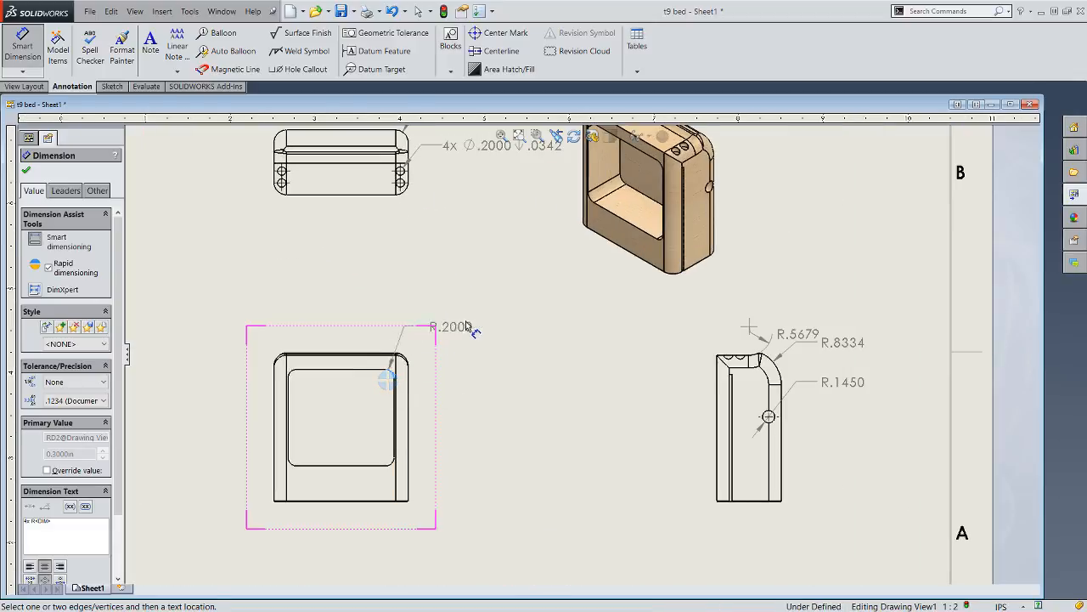
pyautogui.click(486, 340)
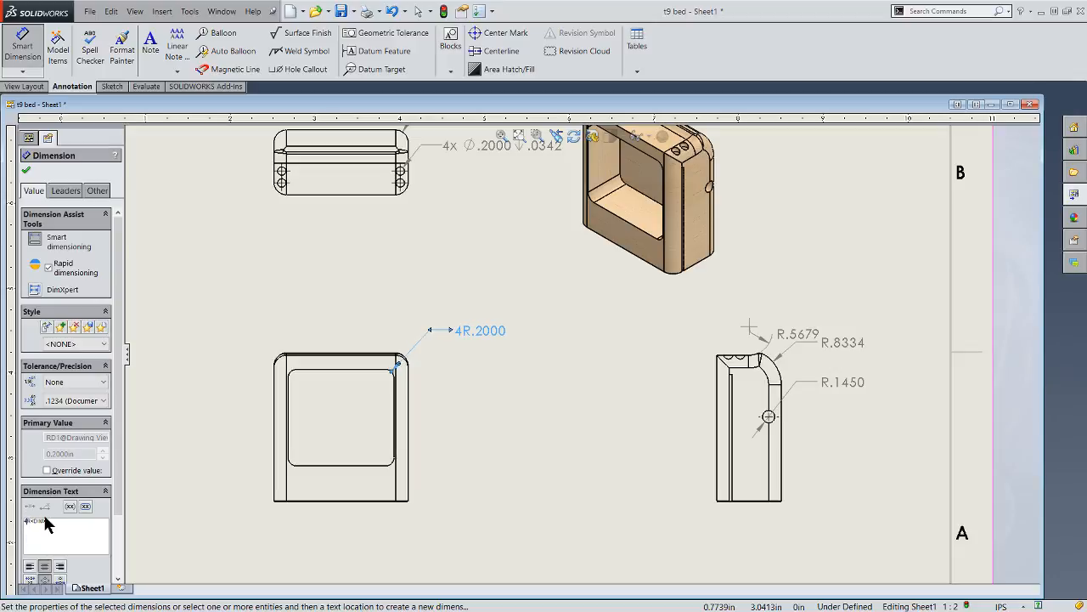
pyautogui.click(487, 469)
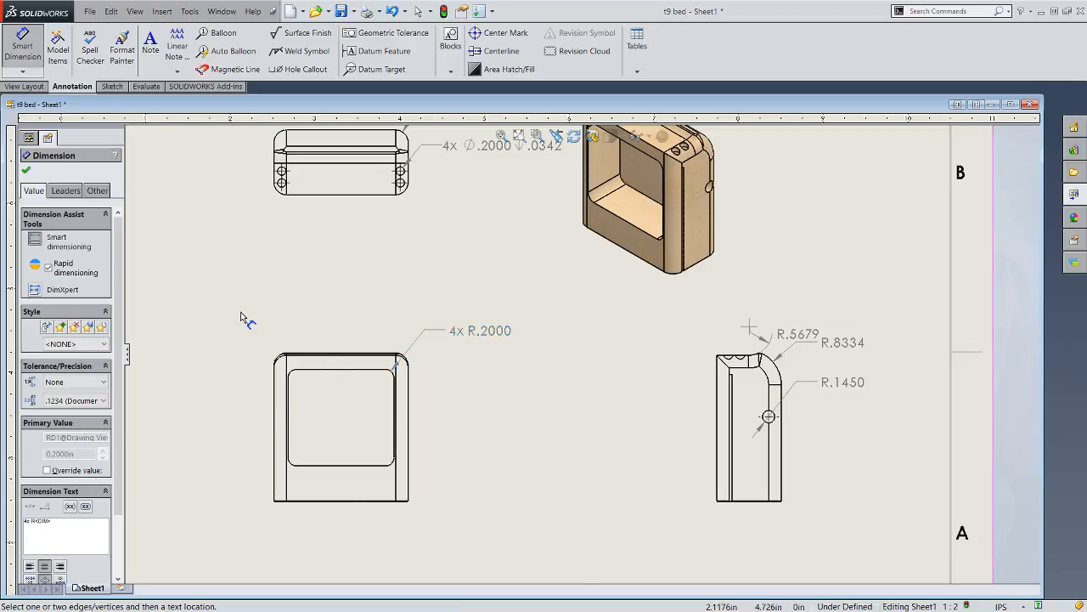
pyautogui.scroll(3, 243, 313)
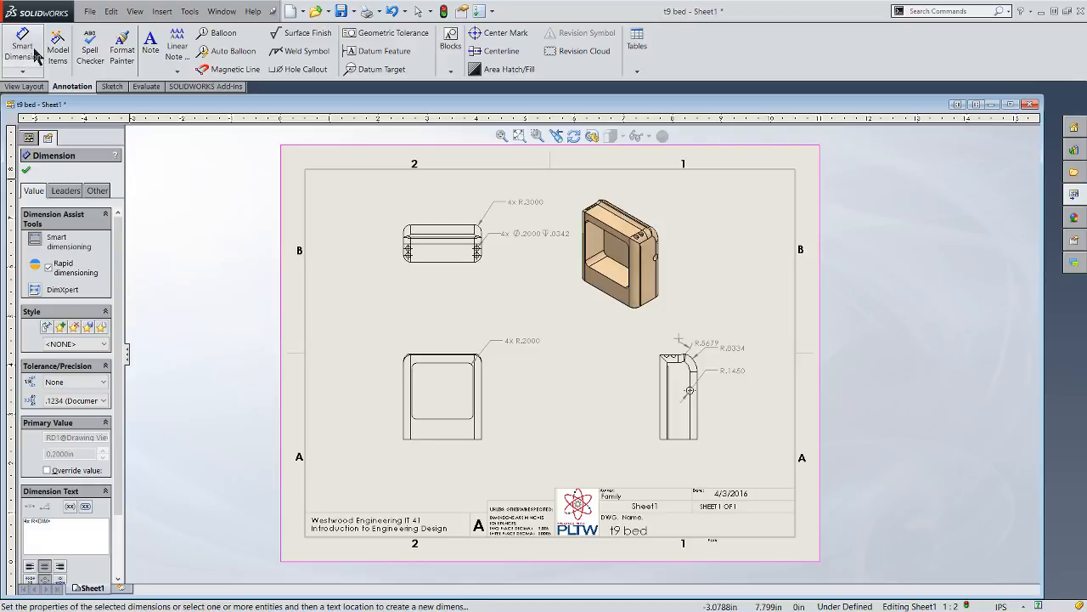
# - Dimension the overall height of the front view between its bottom and top edges, placing the dimension to the right of the view
pyautogui.click(19, 47)
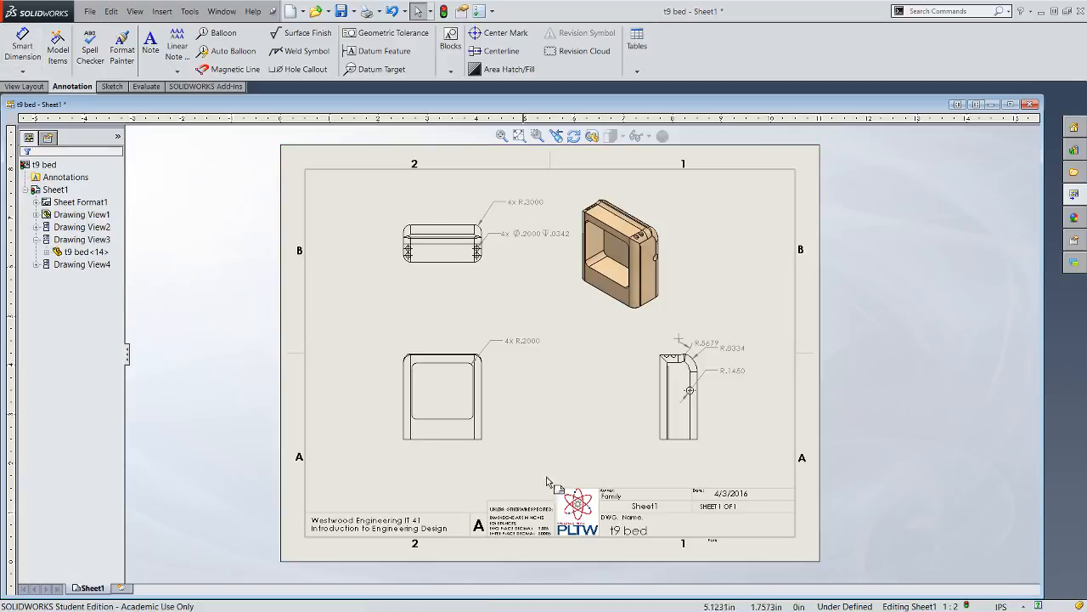
pyautogui.click(442, 443)
pyautogui.scroll(-5, 489, 340)
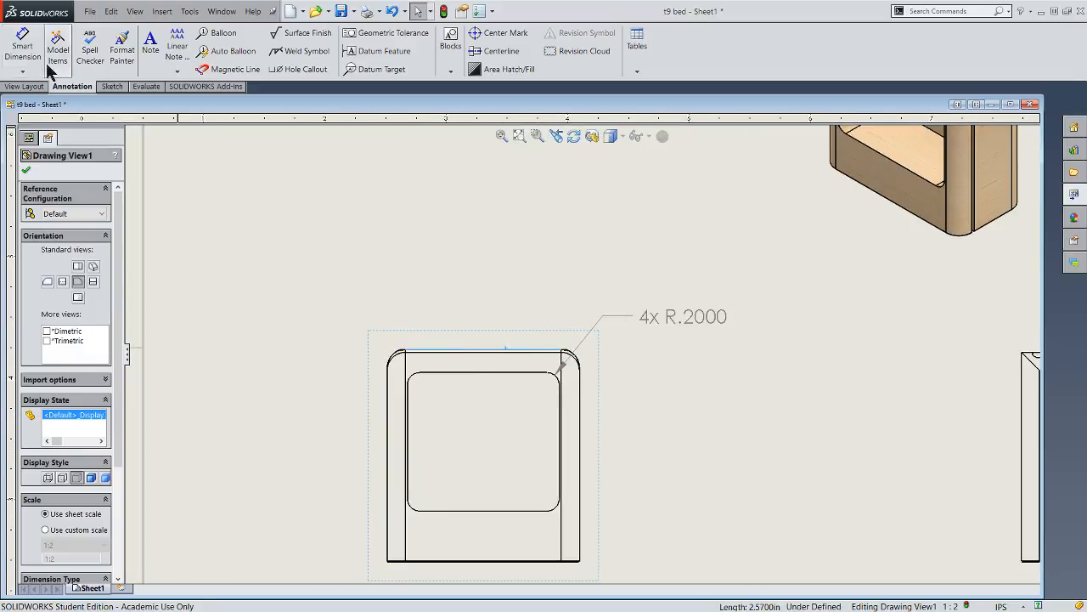
pyautogui.click(23, 47)
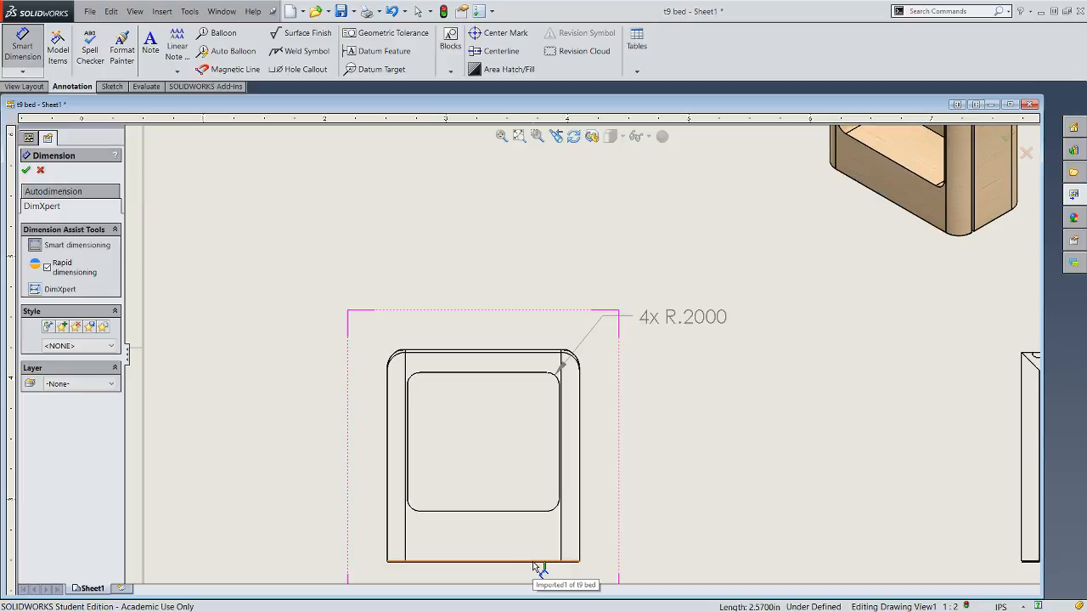
pyautogui.scroll(-3, 541, 566)
pyautogui.click(577, 491)
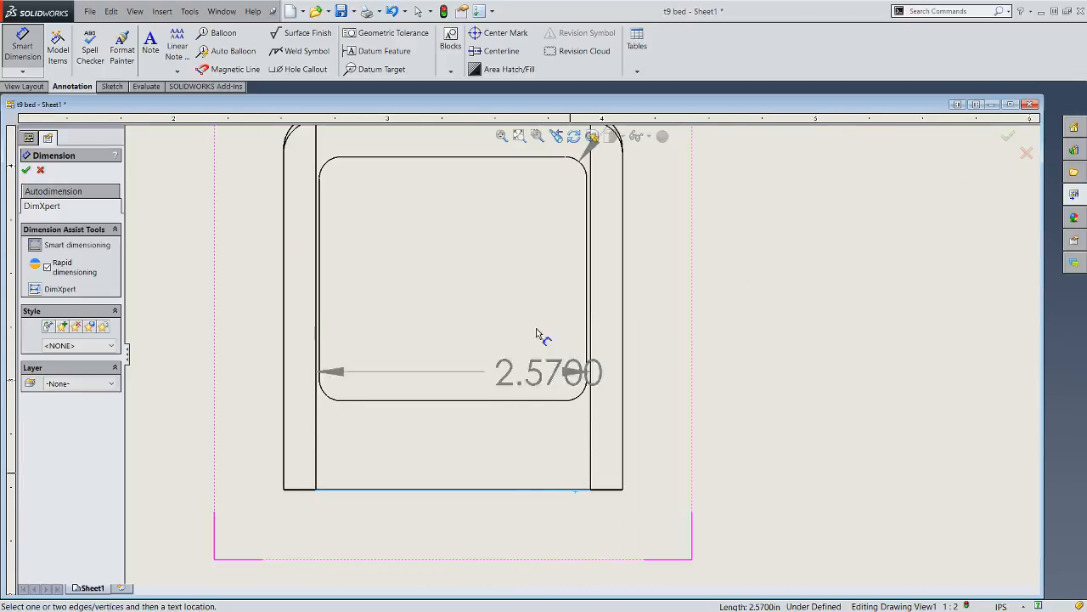
pyautogui.scroll(3, 501, 204)
pyautogui.scroll(-2, 535, 235)
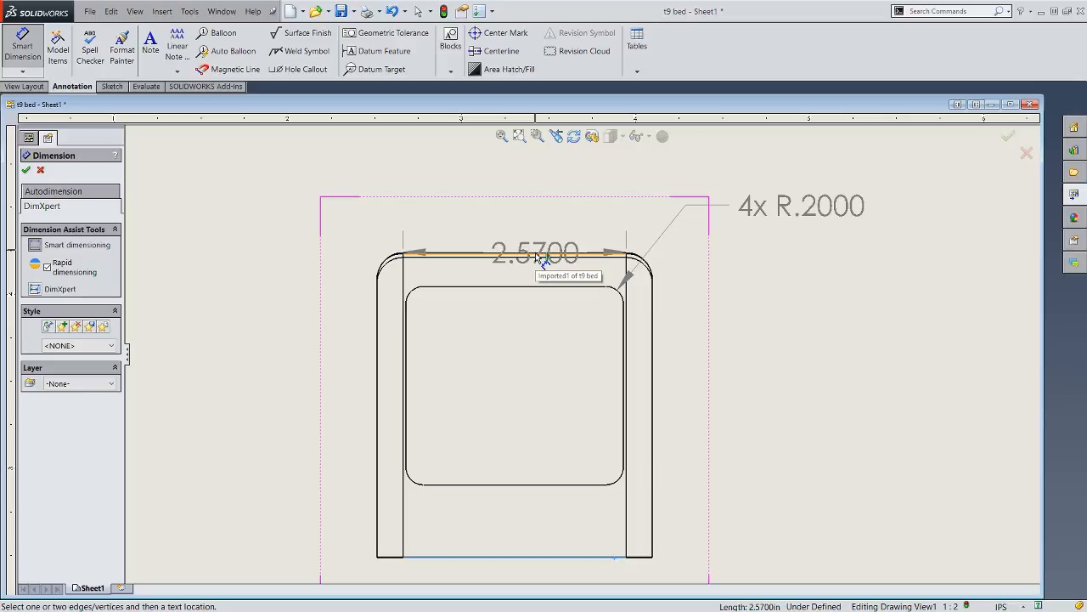
pyautogui.scroll(-3, 537, 257)
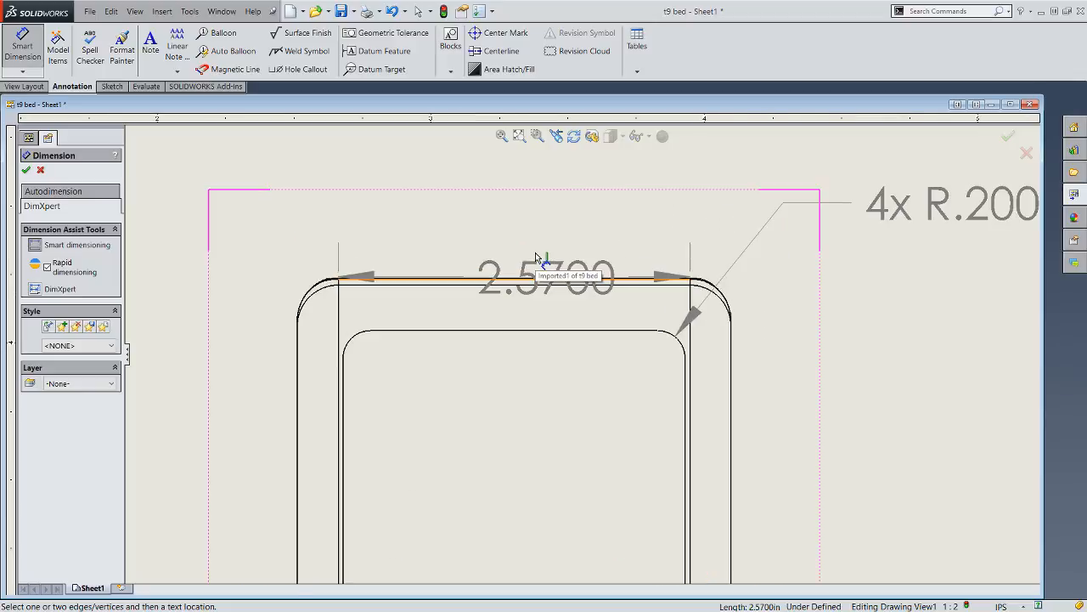
pyautogui.click(552, 296)
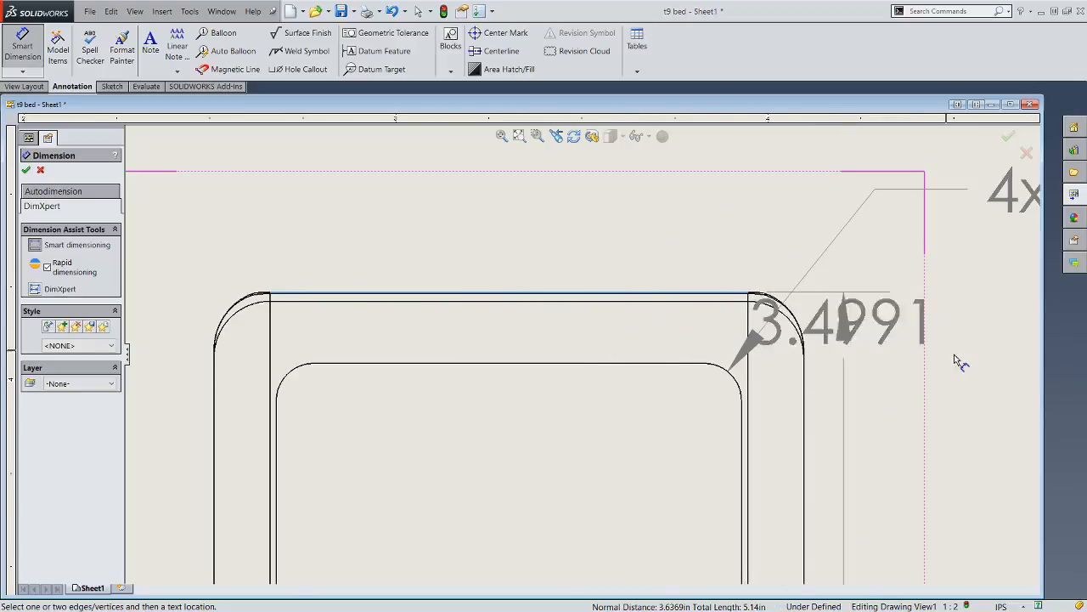
pyautogui.scroll(6, 955, 361)
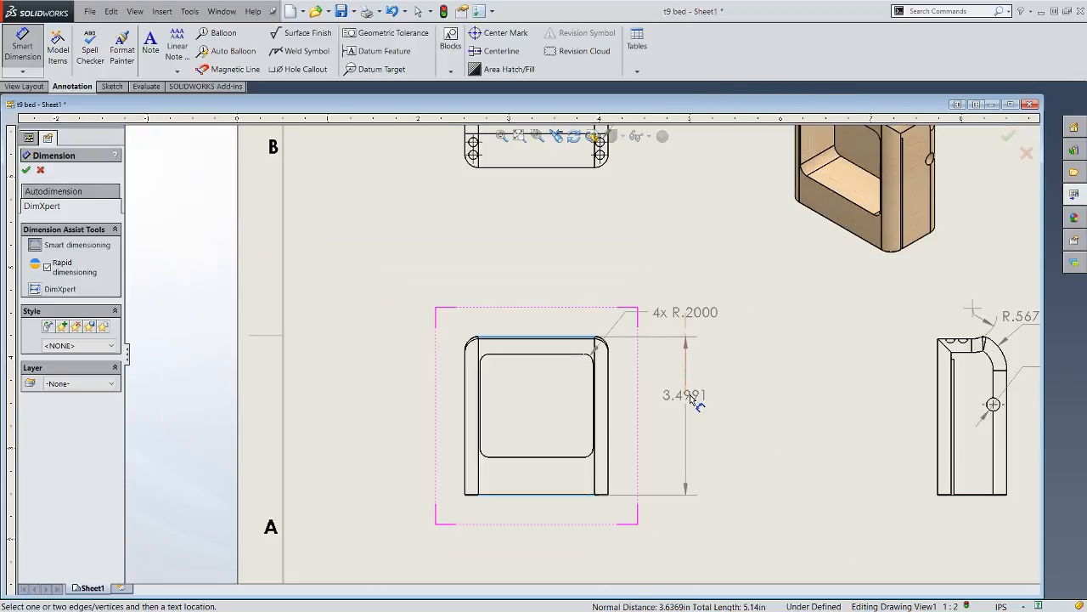
pyautogui.click(692, 420)
# - Dimension the overall width of the front view between its two outer side edges, placing the dimension just above the view
pyautogui.scroll(1, 582, 357)
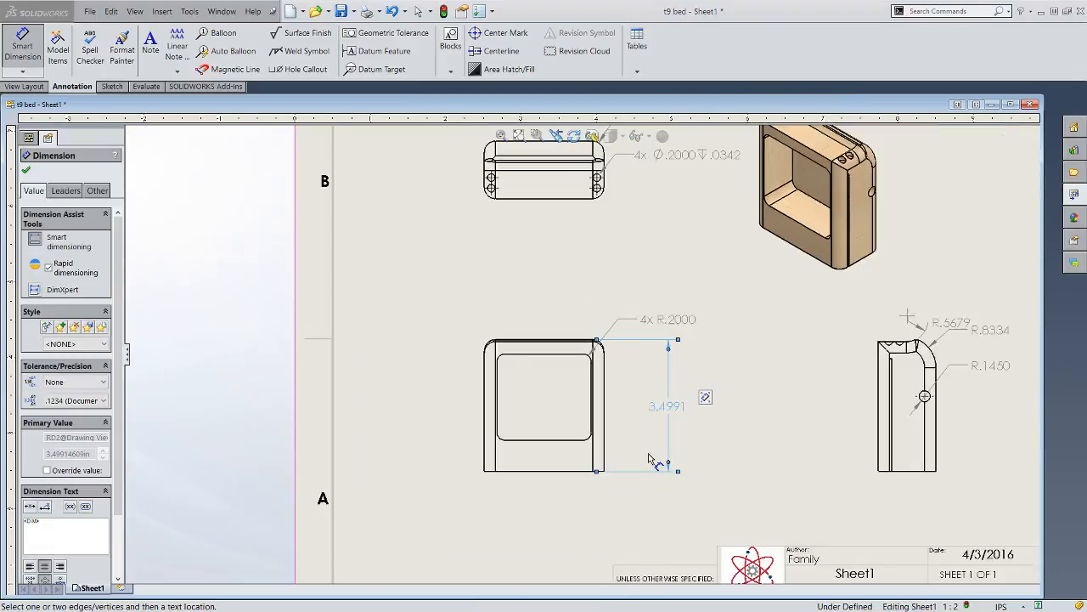
pyautogui.scroll(3, 632, 456)
pyautogui.scroll(-3, 498, 332)
pyautogui.scroll(3, 522, 357)
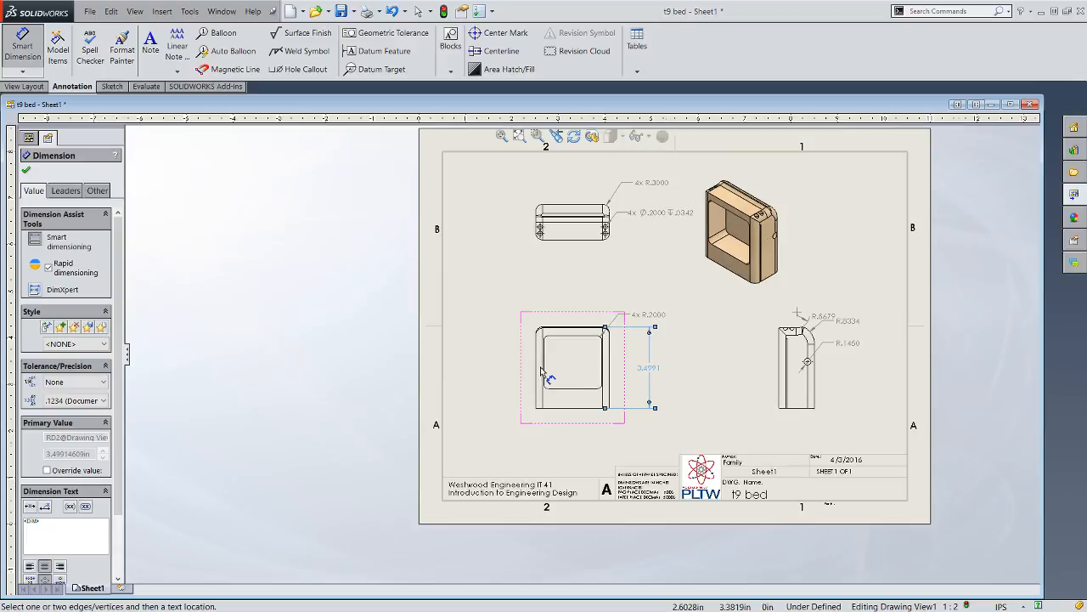
pyautogui.scroll(-2, 544, 369)
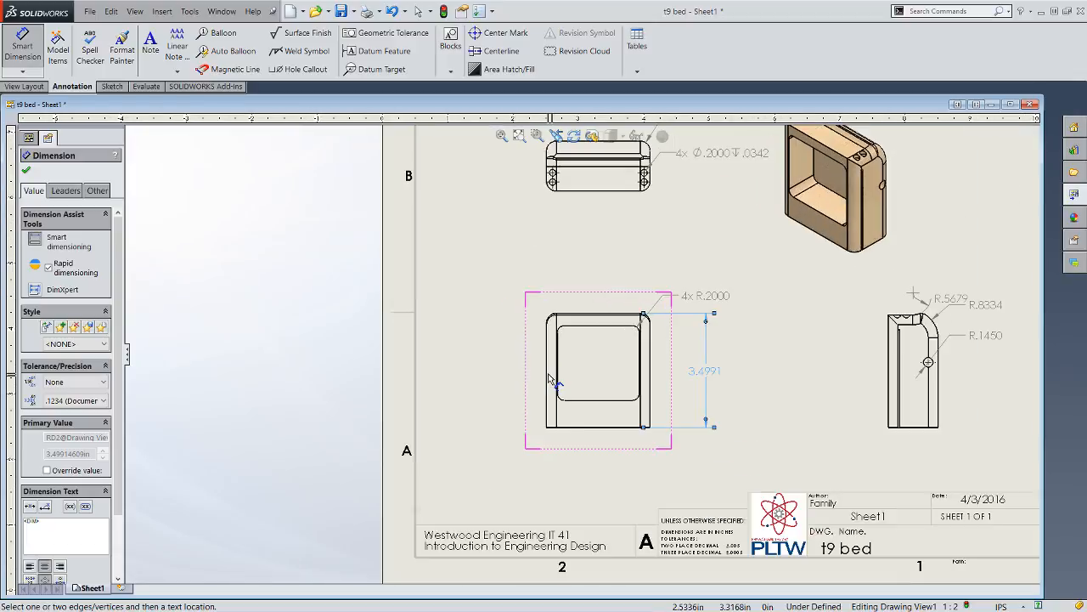
pyautogui.click(548, 374)
pyautogui.click(649, 376)
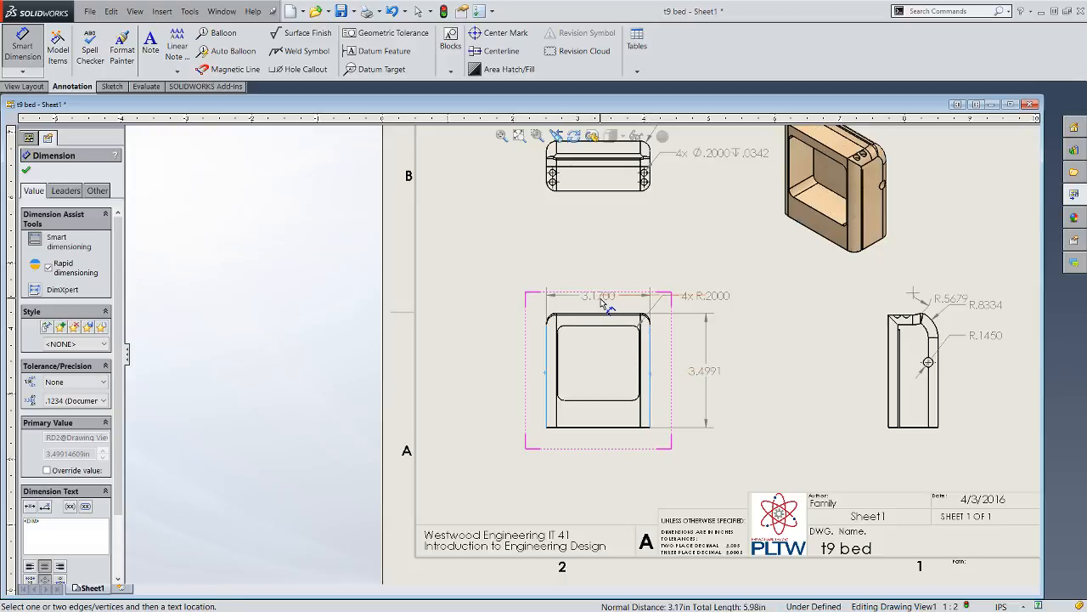
pyautogui.click(597, 300)
# - Dimension the horizontal distances from the top view's left edge to the lower left and lower right holes, placing both below the view
pyautogui.scroll(-2, 644, 136)
pyautogui.scroll(-2, 690, 229)
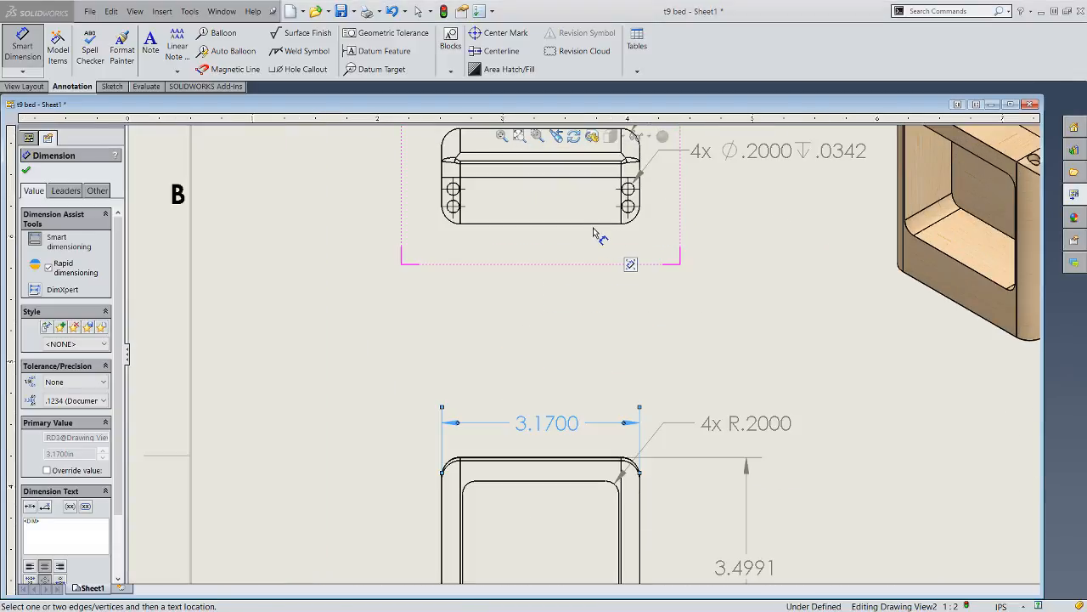
pyautogui.click(441, 198)
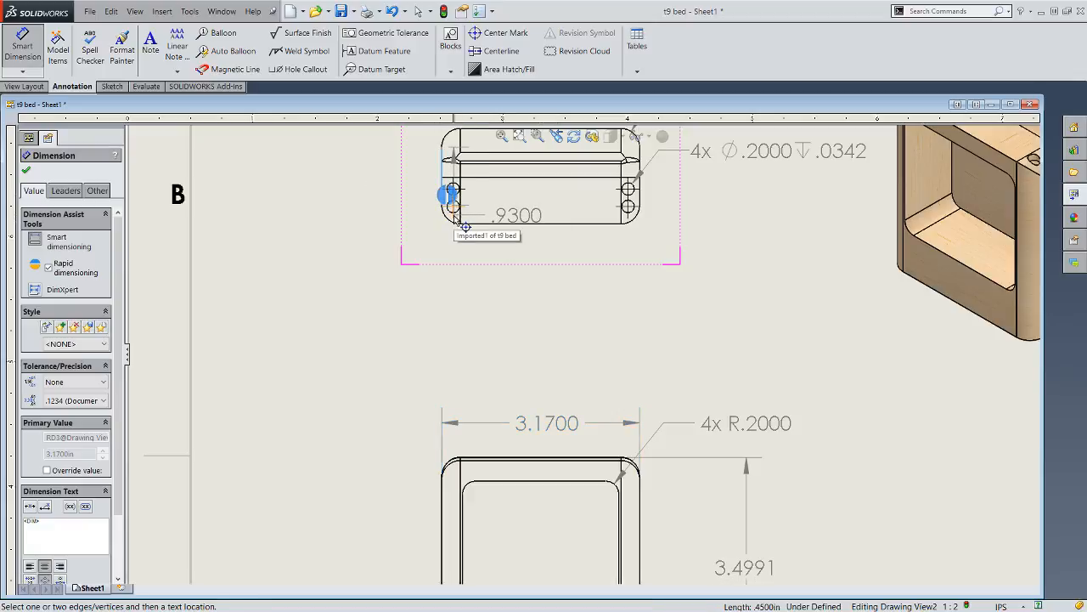
pyautogui.click(453, 207)
pyautogui.click(388, 273)
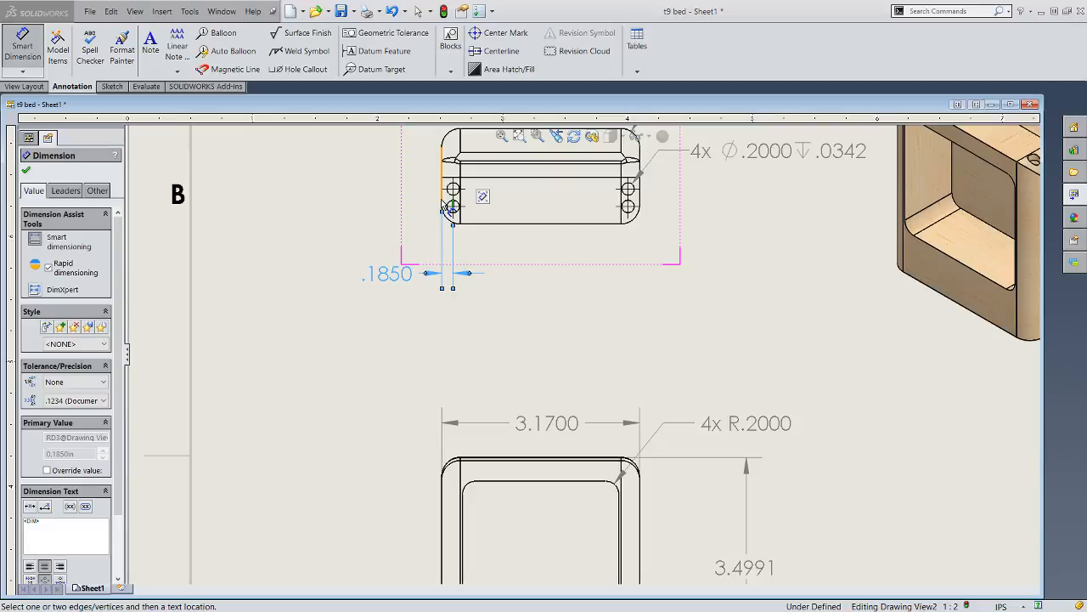
pyautogui.click(443, 205)
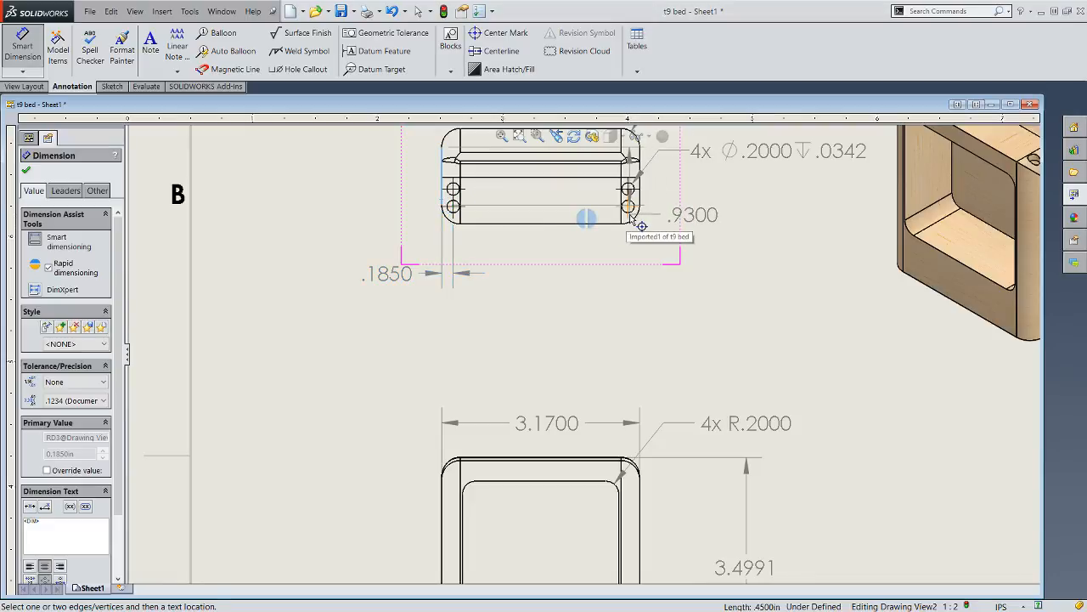
pyautogui.click(629, 212)
pyautogui.click(628, 213)
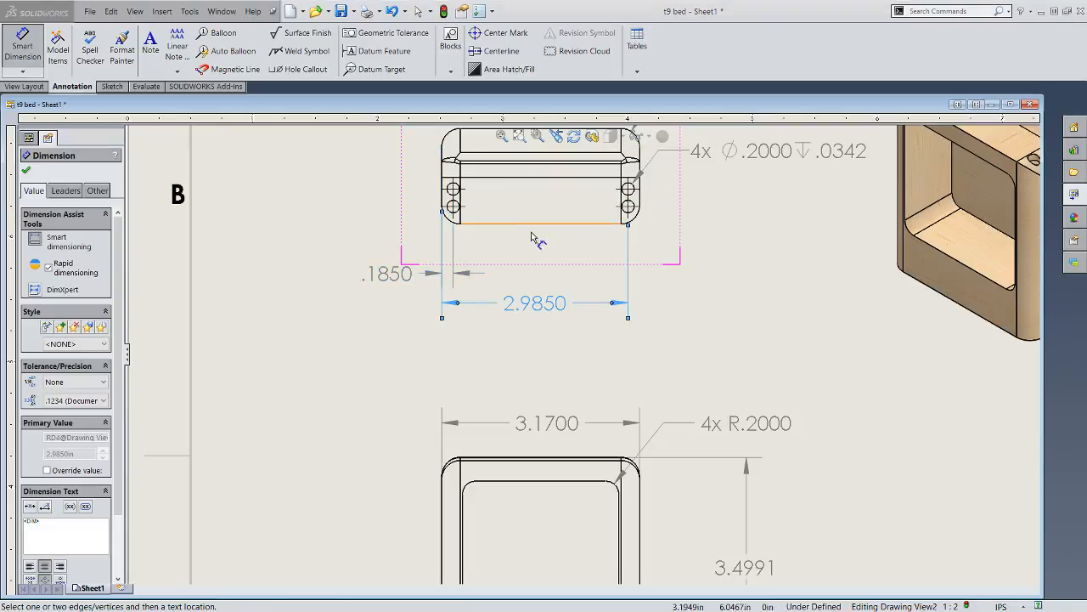
# - Dimension the vertical distances from the top view's bottom edge to the lower and upper left holes, placing both left of the view
pyautogui.click(477, 221)
pyautogui.click(460, 210)
pyautogui.click(497, 224)
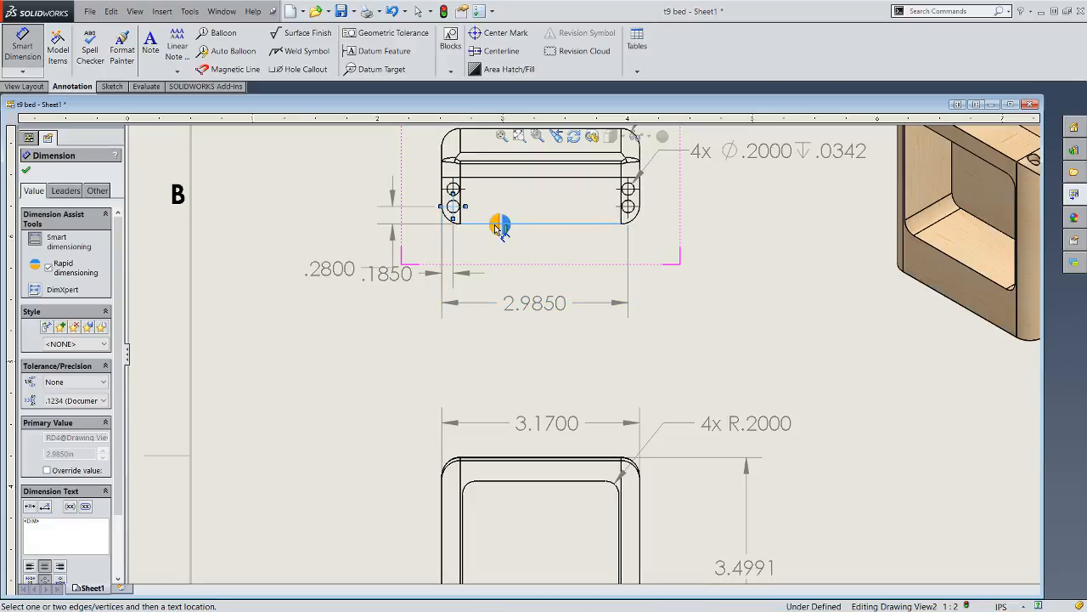
pyautogui.click(495, 228)
pyautogui.click(493, 223)
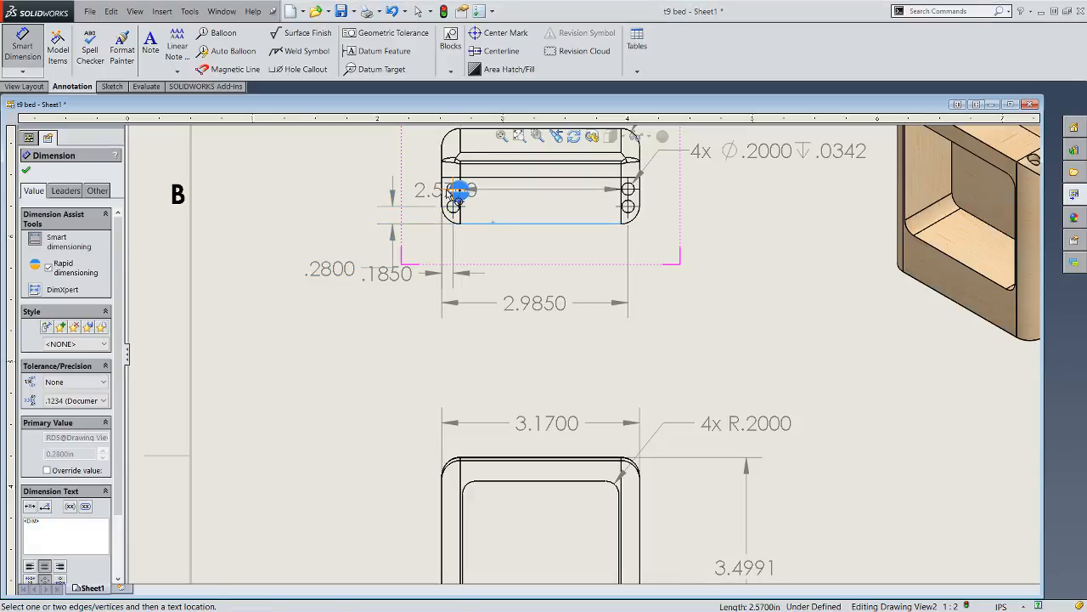
pyautogui.click(450, 190)
pyautogui.press('z')
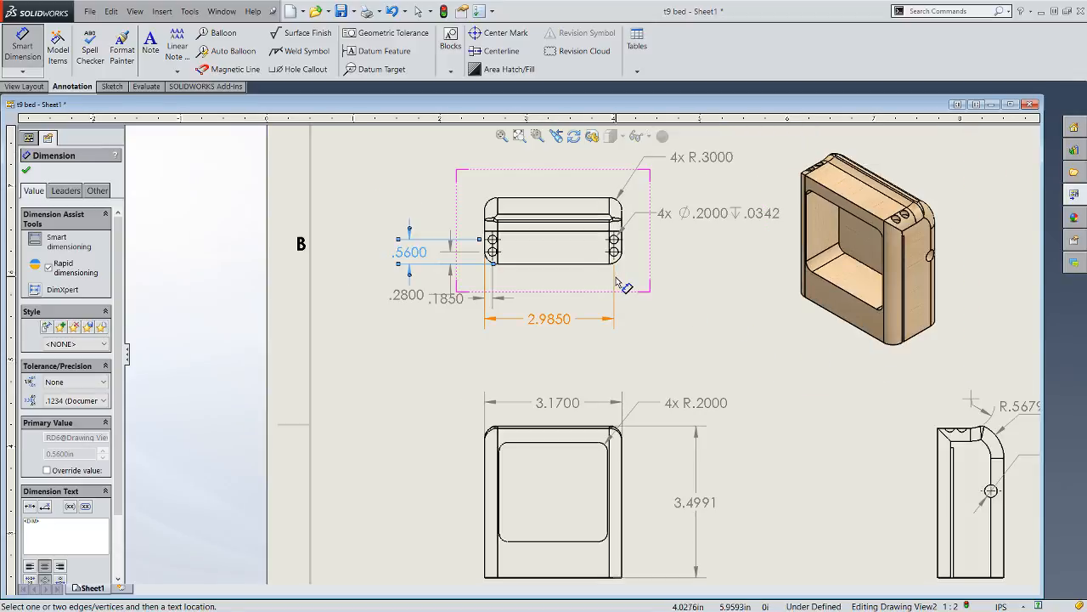
# - Dimension the vertical distance from the top view's bottom edge to the inner horizontal line above the holes, outside the hole dimensions
pyautogui.scroll(1, 617, 278)
pyautogui.scroll(-2, 598, 259)
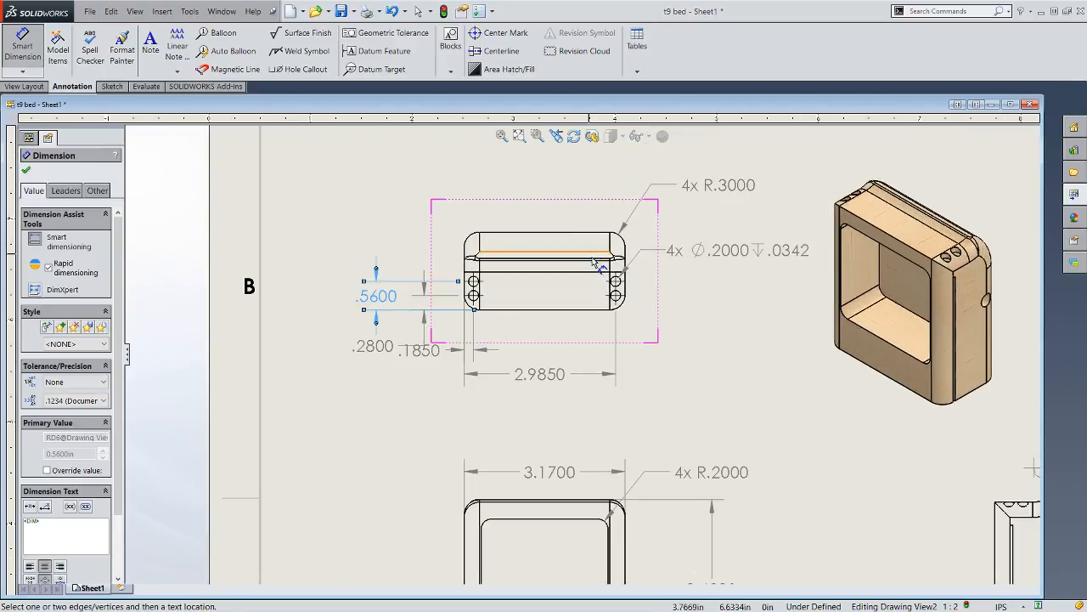
pyautogui.scroll(3, 617, 277)
pyautogui.scroll(-1, 630, 299)
pyautogui.scroll(-2, 586, 297)
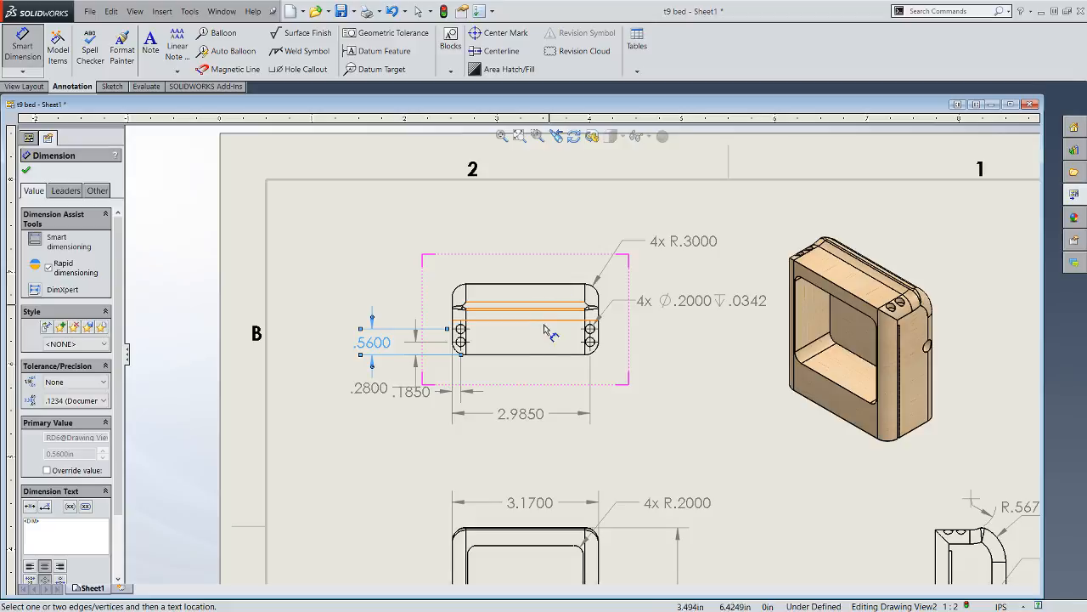
pyautogui.click(497, 350)
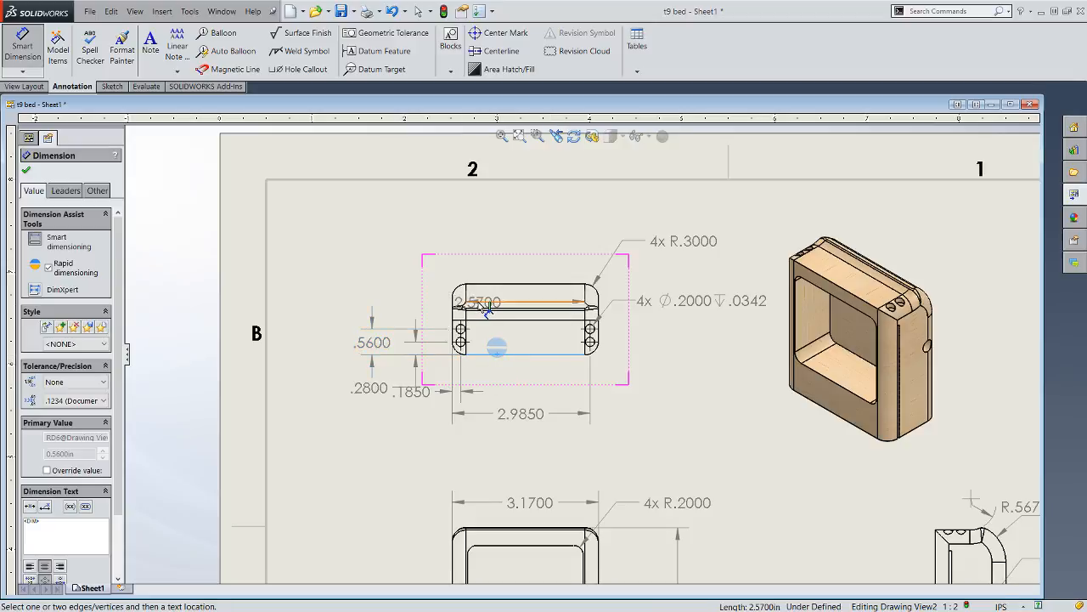
pyautogui.click(482, 303)
pyautogui.click(477, 301)
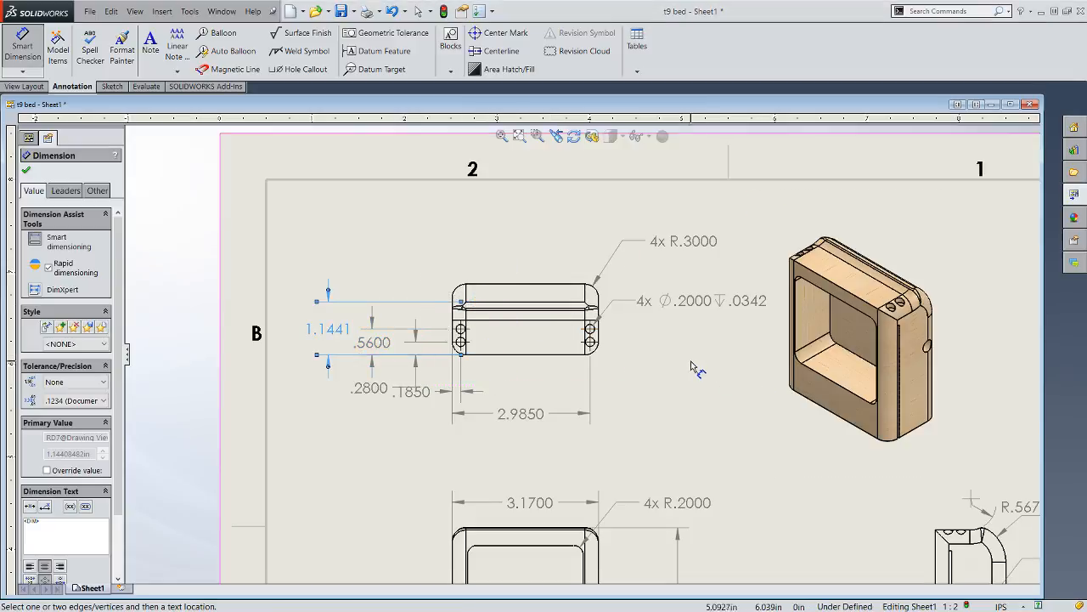
# - Examine the right side, front and top views across the sheet for features that still lack dimensions
pyautogui.scroll(4, 842, 395)
pyautogui.scroll(-1, 820, 448)
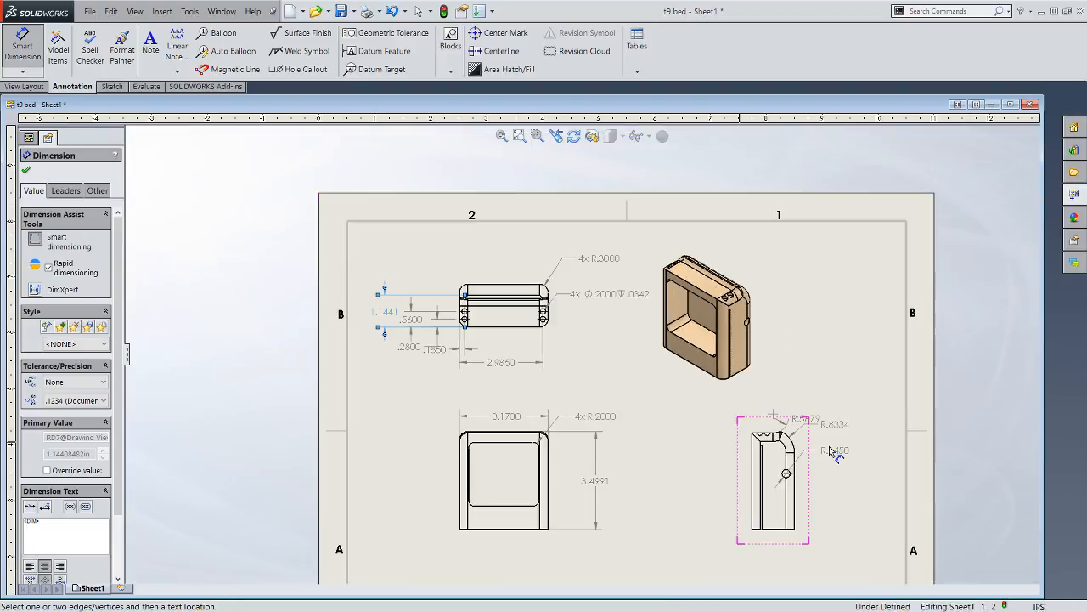
pyautogui.scroll(-2, 800, 451)
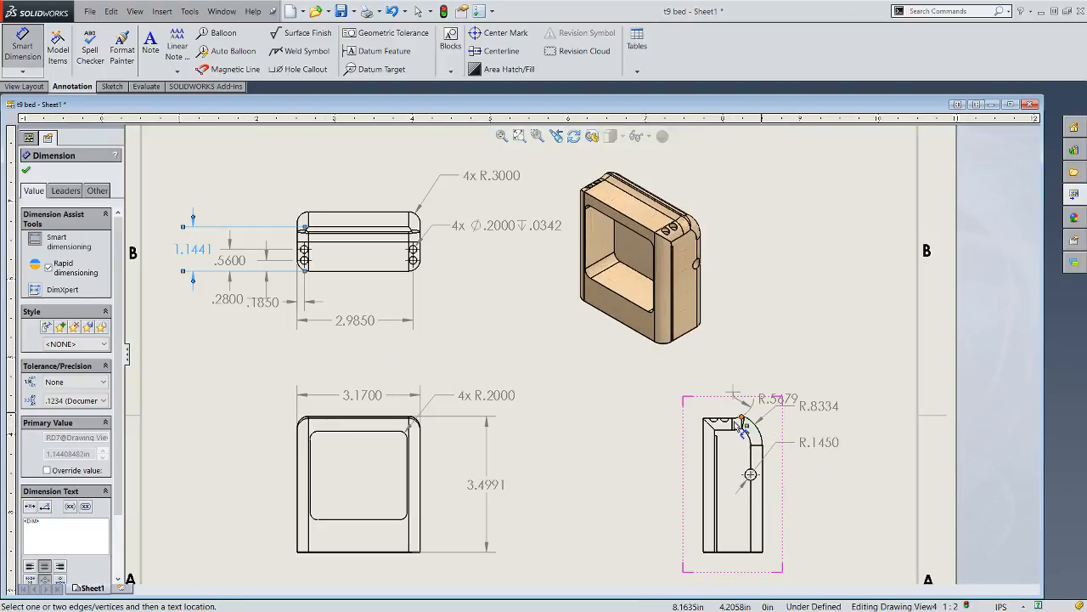
pyautogui.scroll(3, 713, 435)
pyautogui.scroll(-4, 612, 429)
pyautogui.scroll(4, 461, 352)
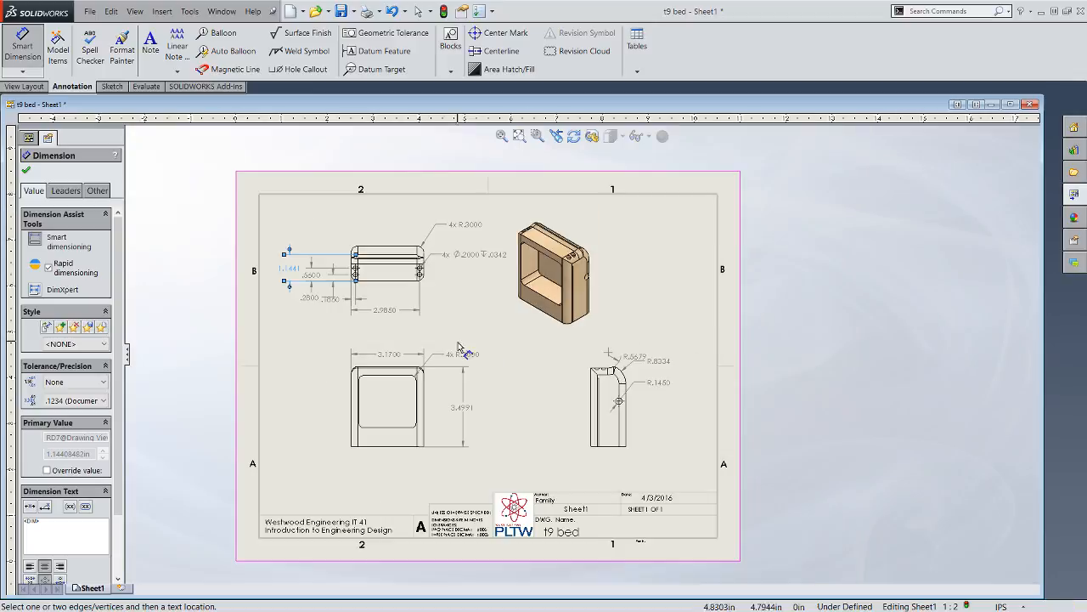
pyautogui.scroll(-2, 295, 245)
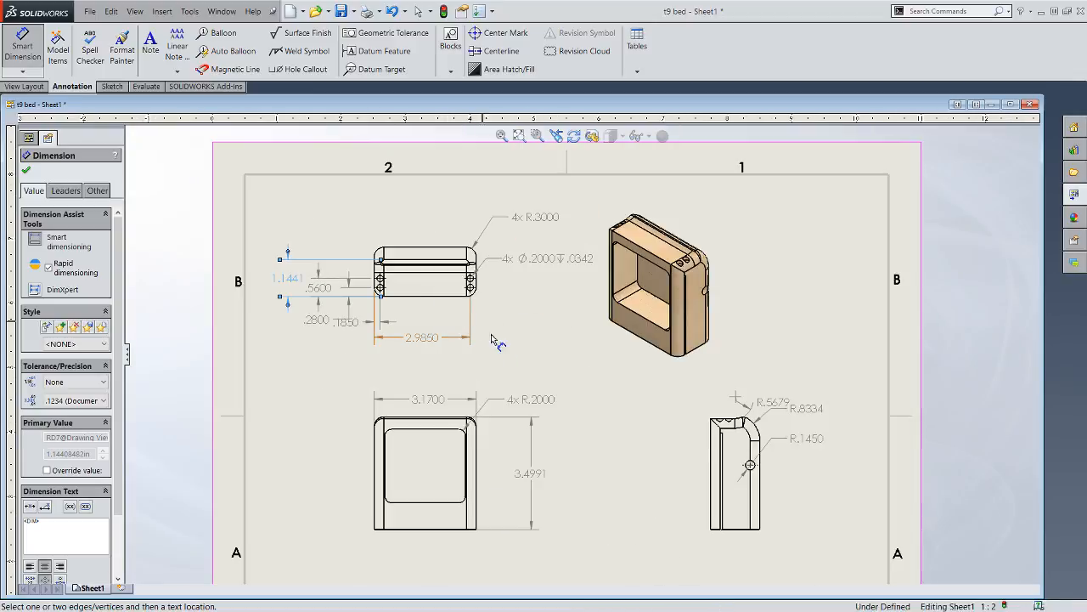
pyautogui.scroll(-3, 396, 490)
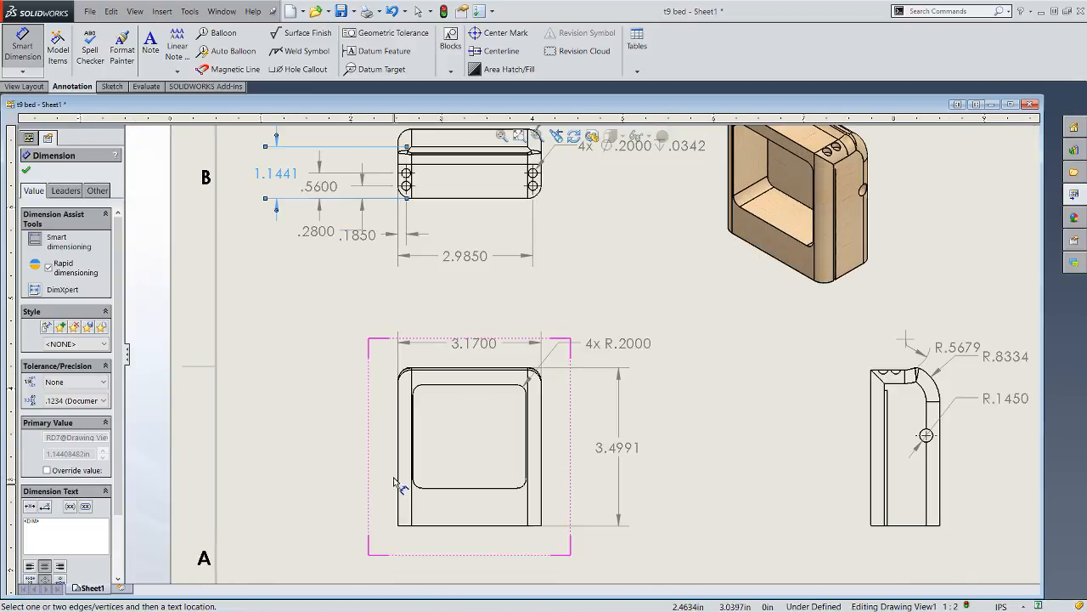
pyautogui.scroll(2, 449, 430)
pyautogui.press('f')
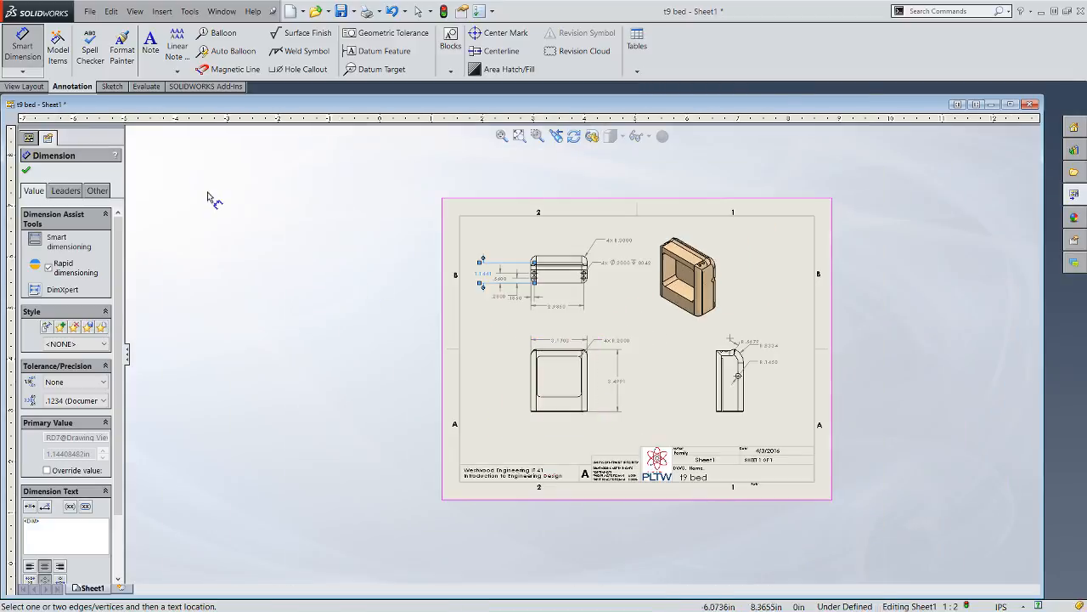
# - Finish dimensioning and add a second sheet to the drawing
pyautogui.click(26, 173)
pyautogui.click(47, 203)
pyautogui.rightClick(50, 195)
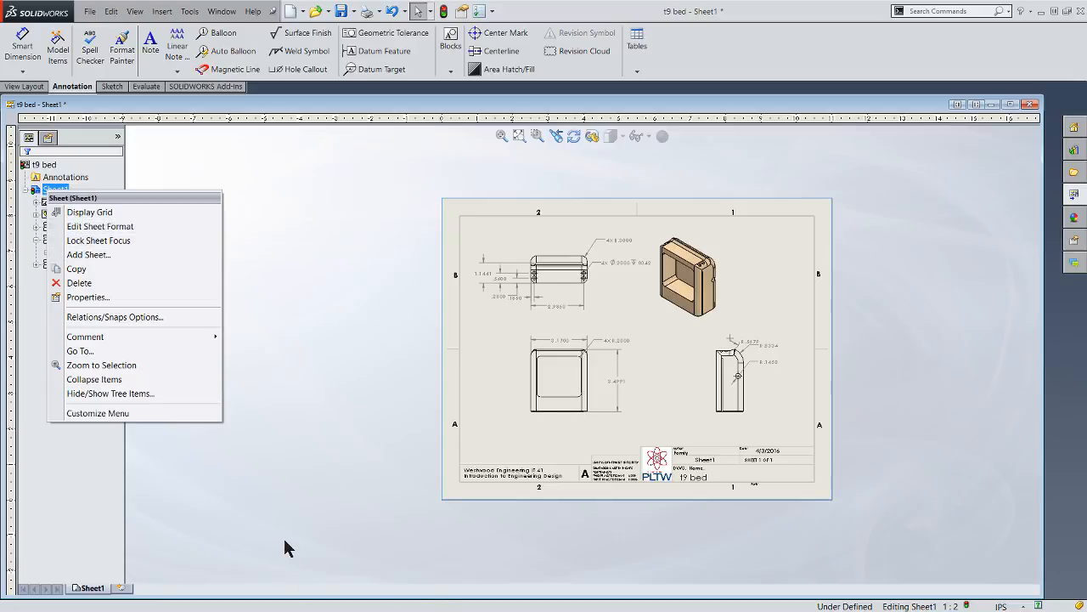
pyautogui.click(223, 564)
pyautogui.click(126, 588)
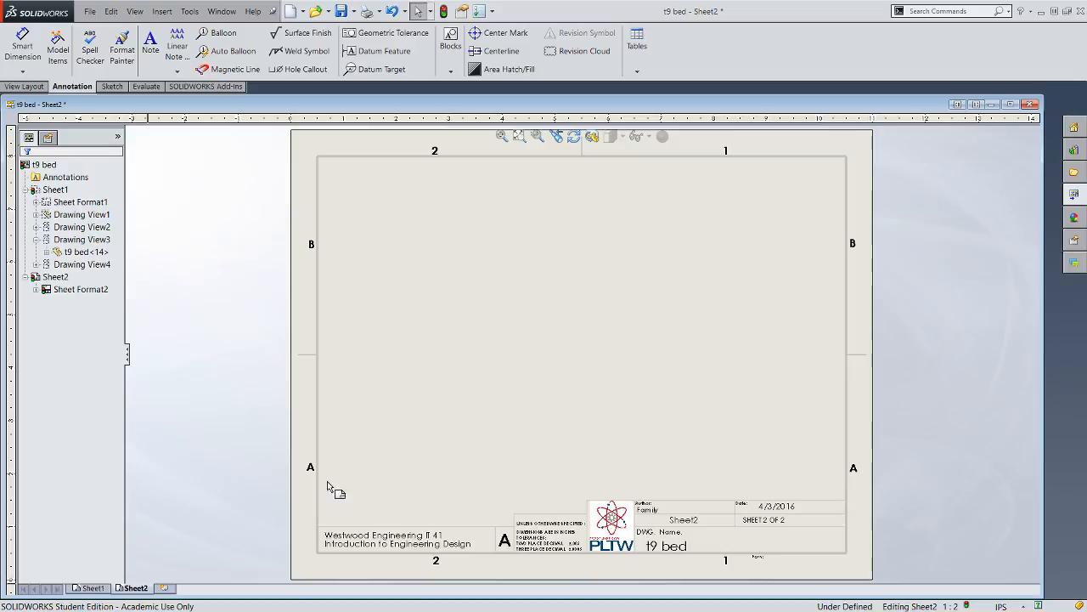
# - Place the t9 bed's Front view in the left half of Sheet2, without any projected views
pyautogui.click(1077, 195)
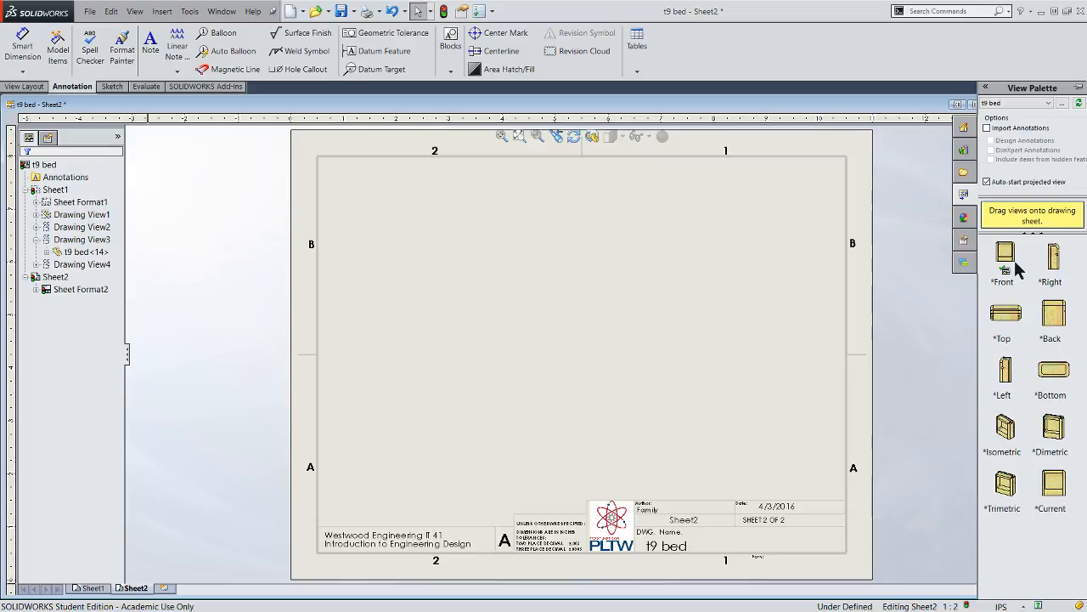
pyautogui.moveTo(1006, 255); pyautogui.dragTo(445, 331)
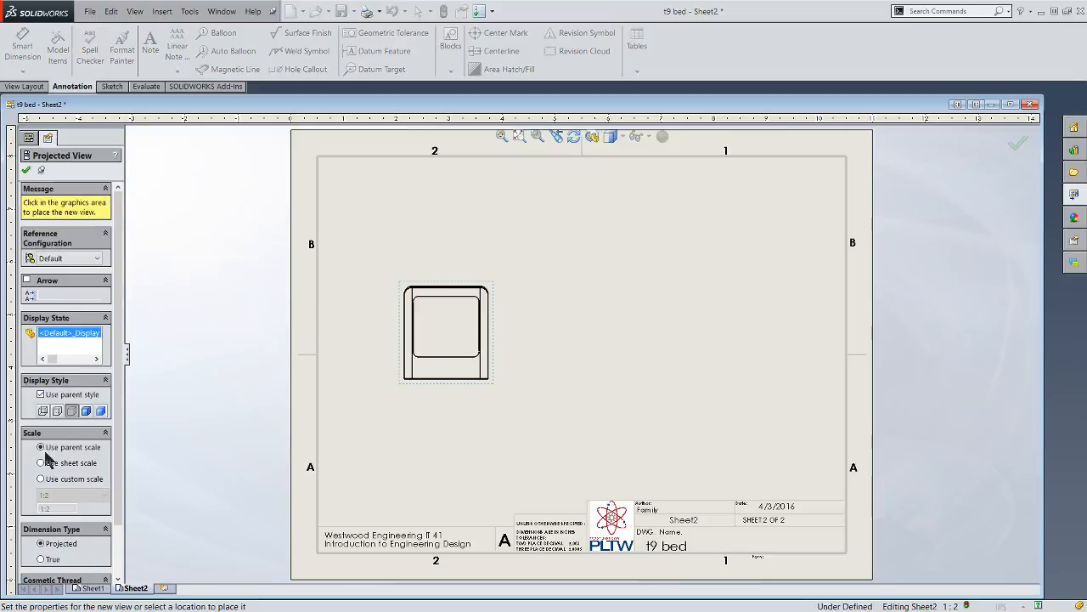
pyautogui.click(27, 171)
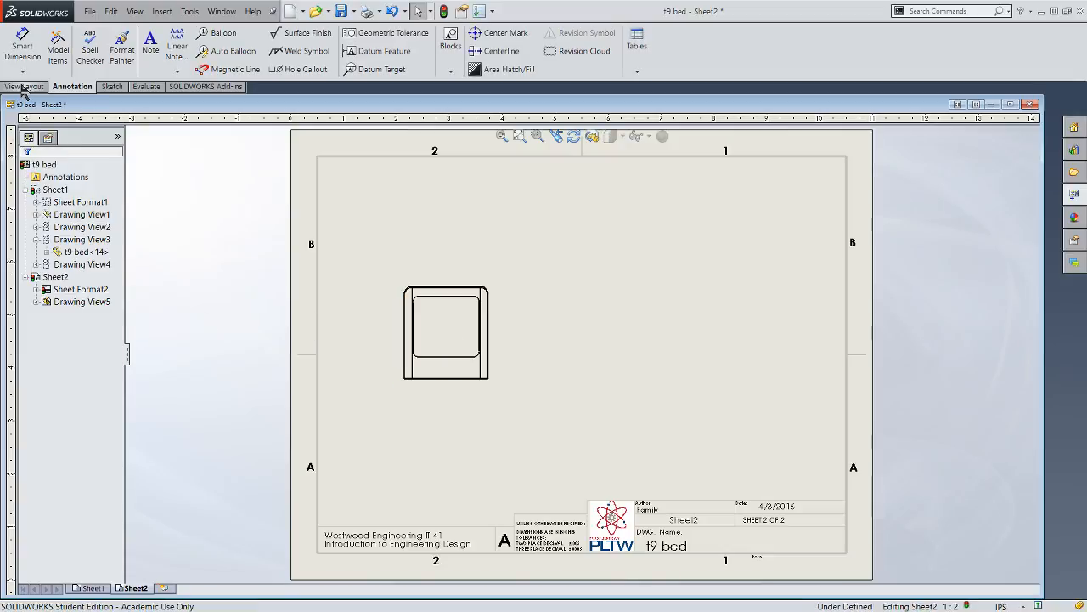
# - Create a section view with a vertical cutting line through the middle of the front view, placed in the sheet's right half
pyautogui.click(25, 87)
pyautogui.click(154, 45)
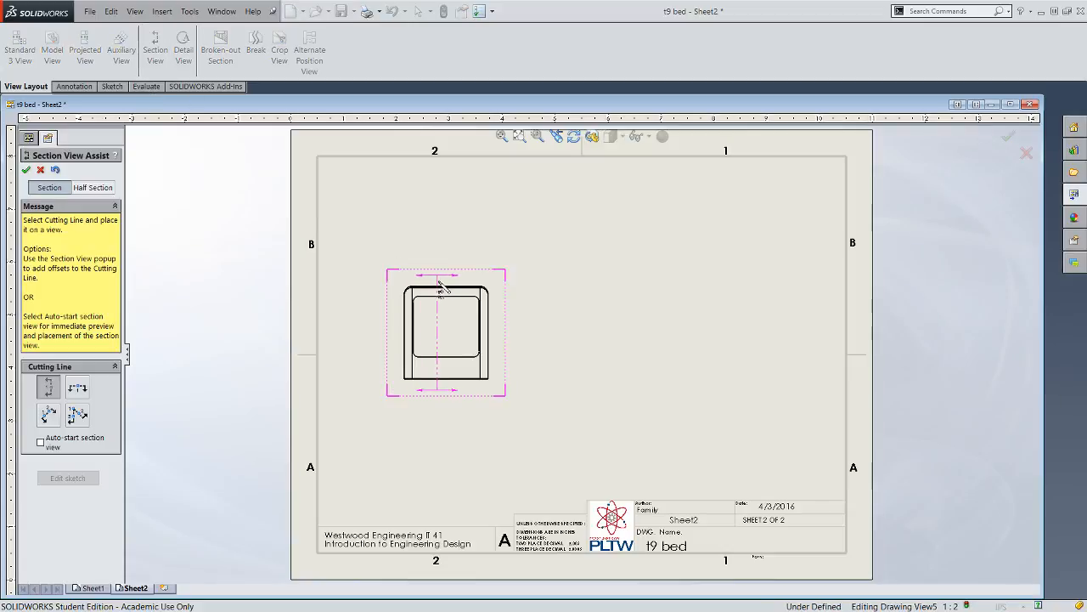
pyautogui.click(451, 293)
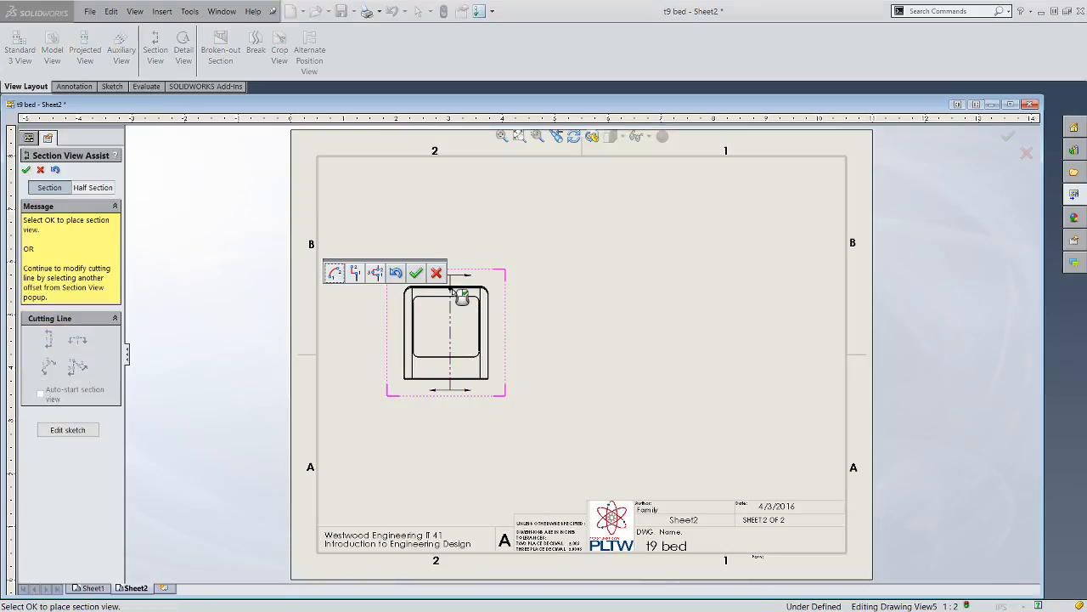
pyautogui.click(418, 274)
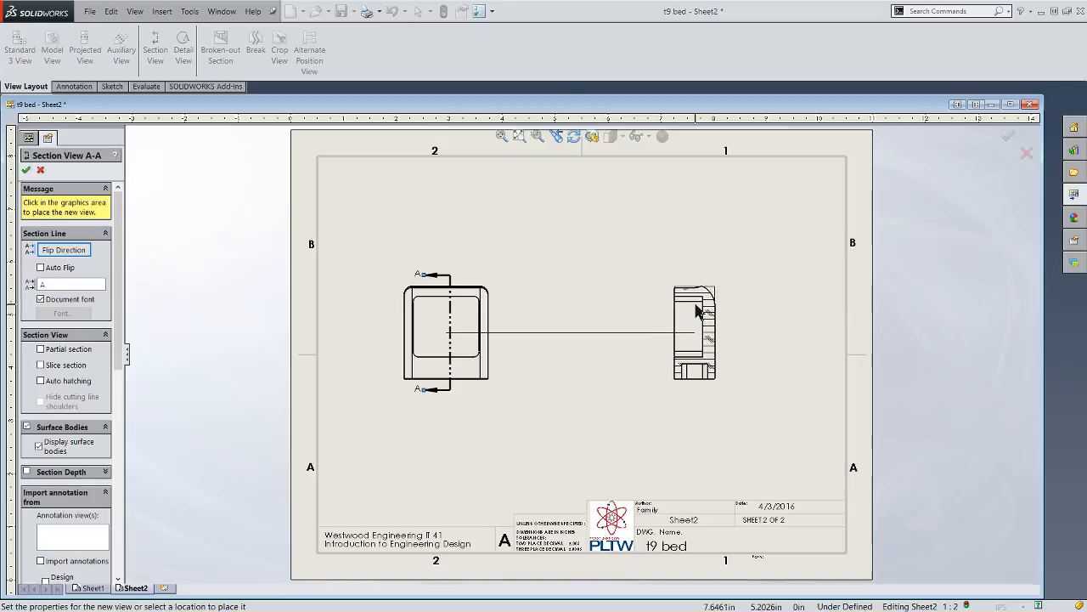
pyautogui.click(684, 354)
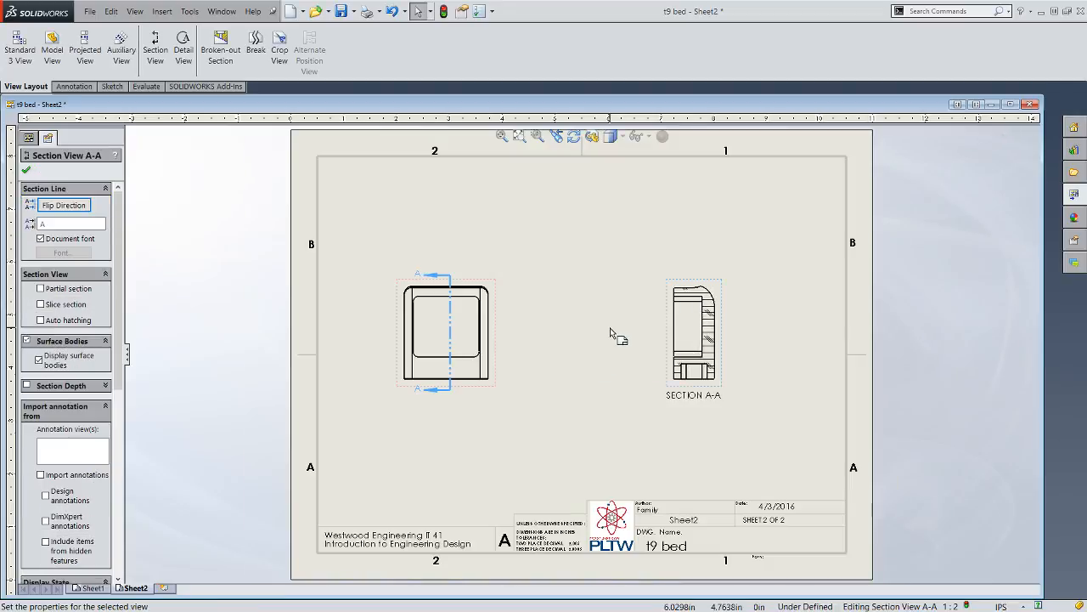
# - Dimension the height of the large pocket in Section A-A between its upper and lower edges, outside the view's open side
pyautogui.scroll(-3, 629, 331)
pyautogui.scroll(-1, 595, 328)
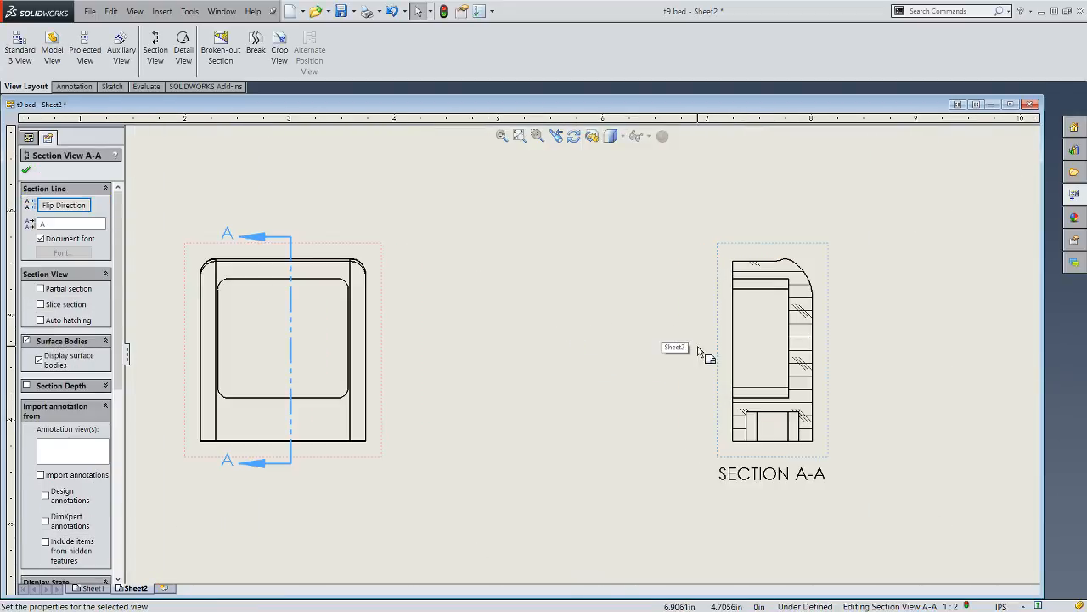
pyautogui.scroll(1, 703, 354)
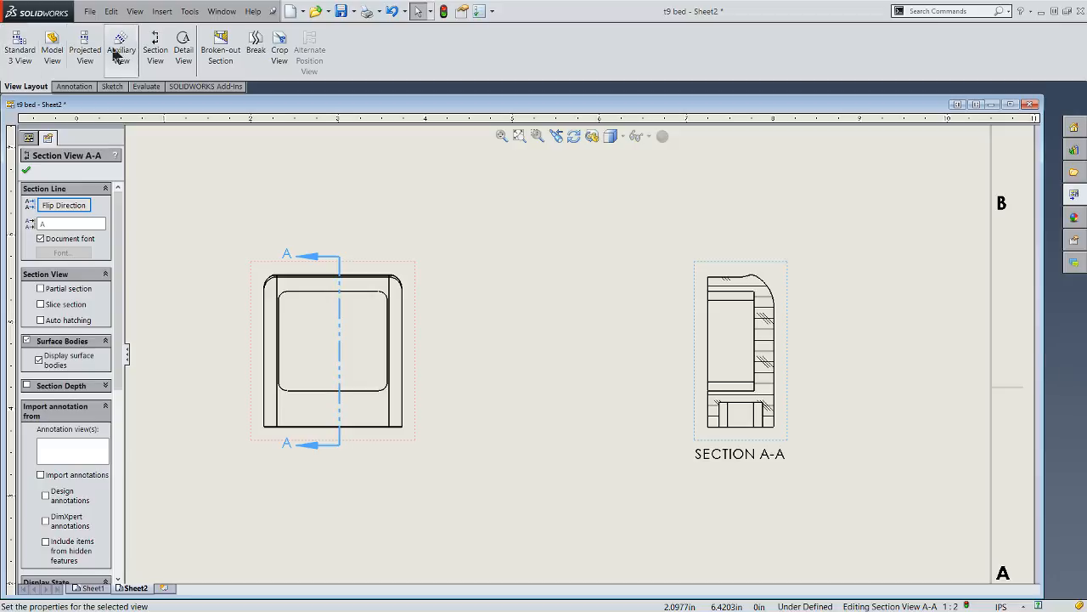
pyautogui.click(73, 86)
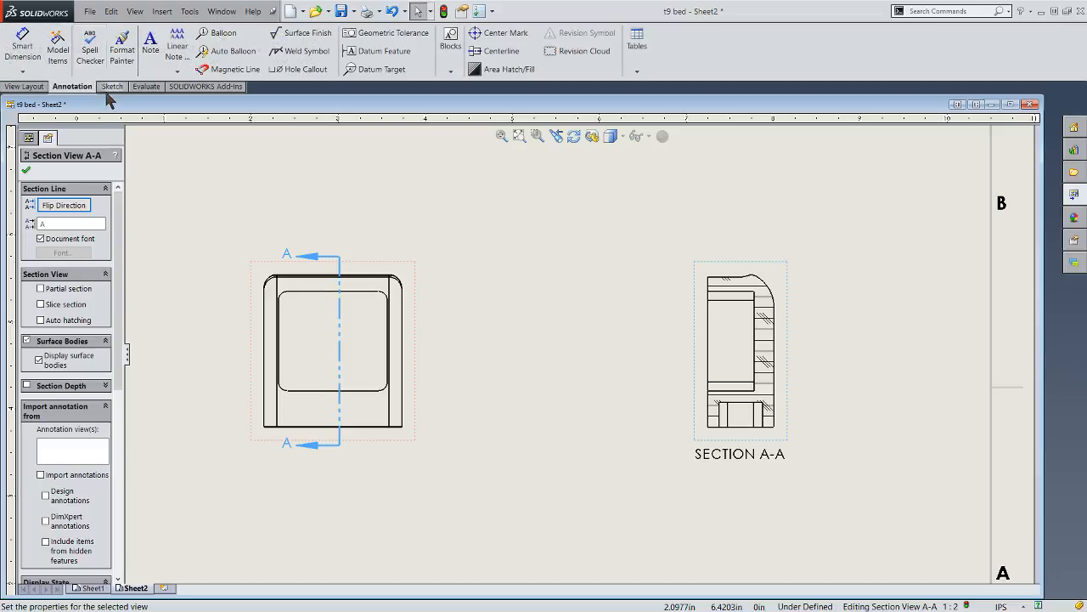
pyautogui.click(30, 51)
pyautogui.scroll(-3, 764, 373)
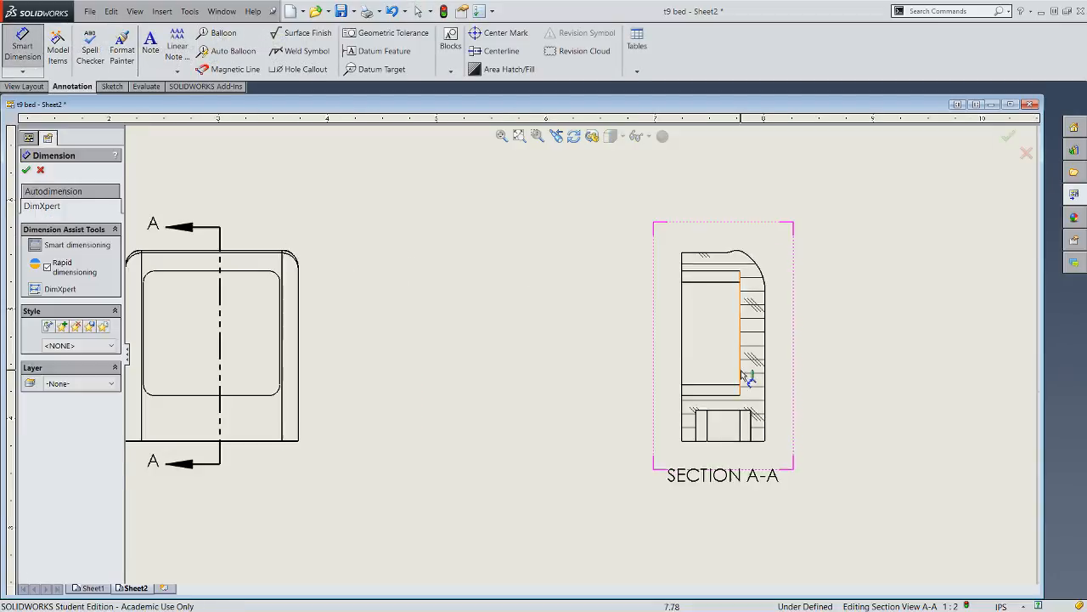
pyautogui.scroll(3, 698, 462)
pyautogui.scroll(-1, 609, 445)
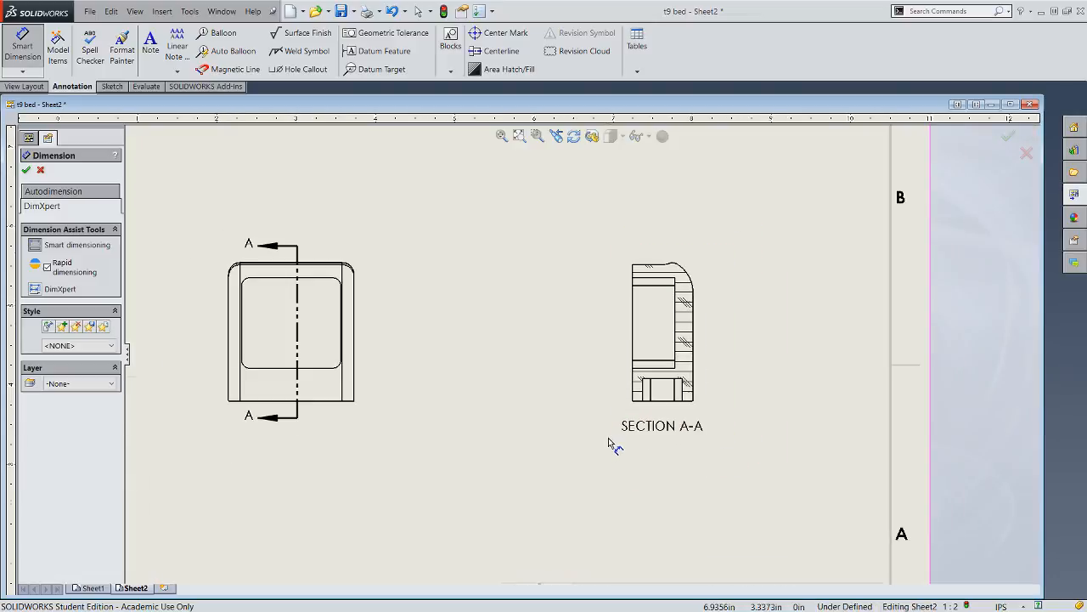
pyautogui.scroll(-2, 661, 408)
pyautogui.scroll(5, 548, 434)
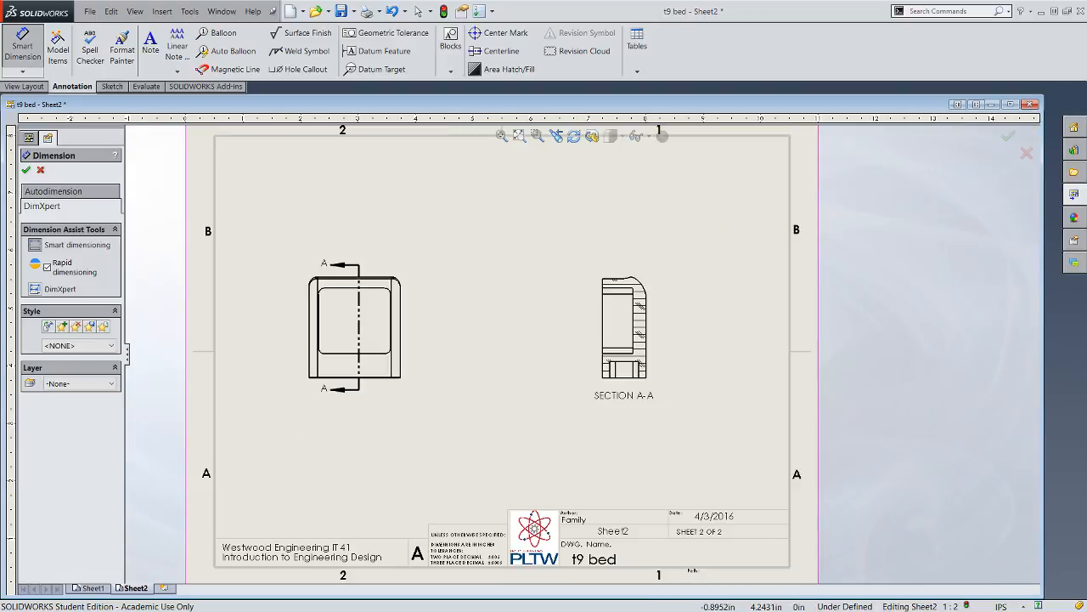
pyautogui.scroll(-5, 615, 325)
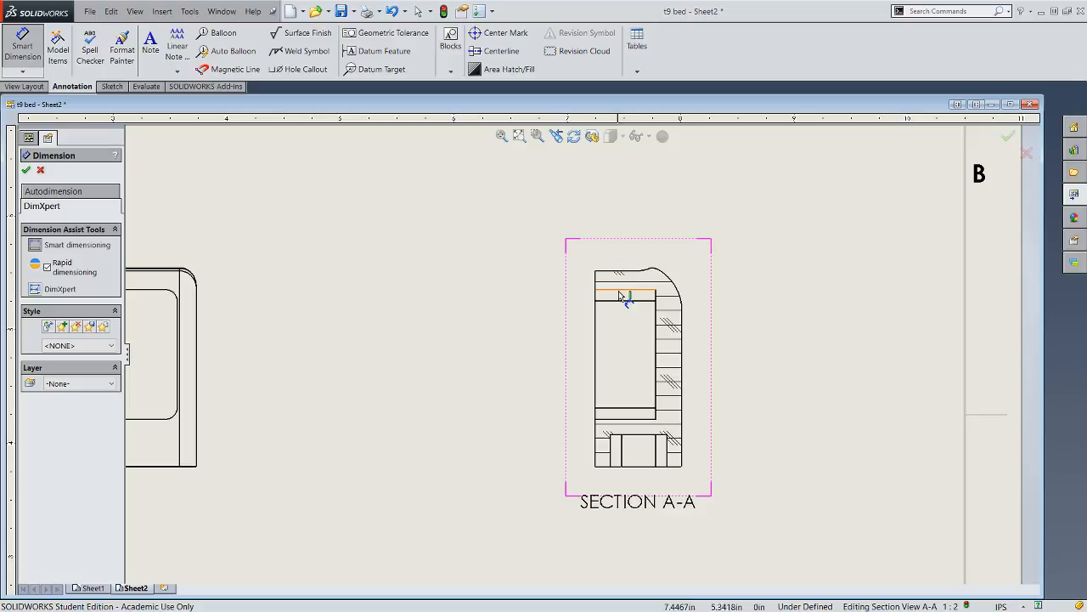
pyautogui.click(619, 294)
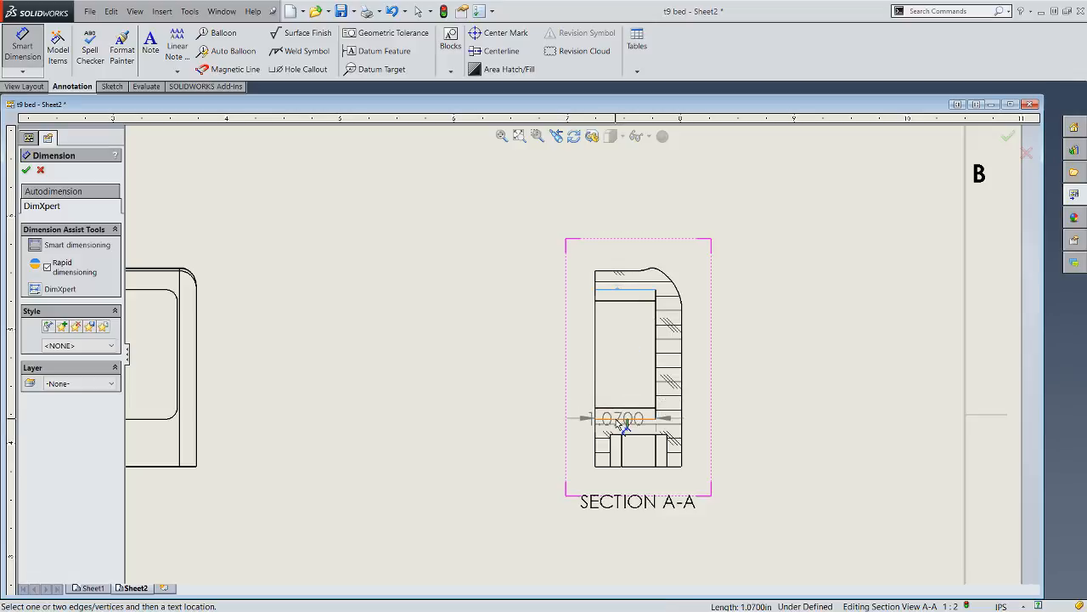
pyautogui.click(620, 420)
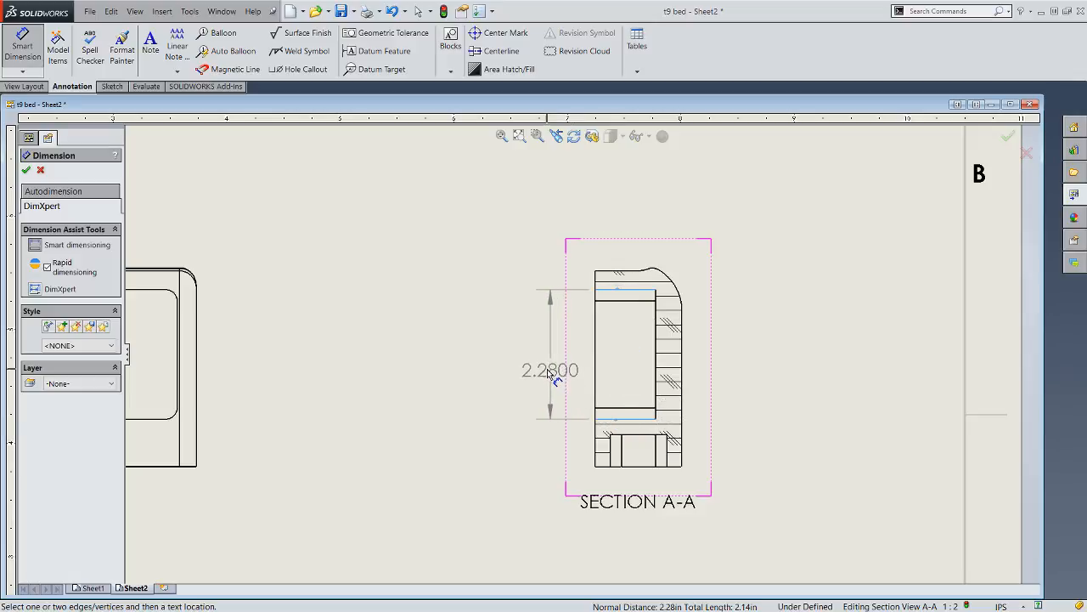
pyautogui.click(535, 355)
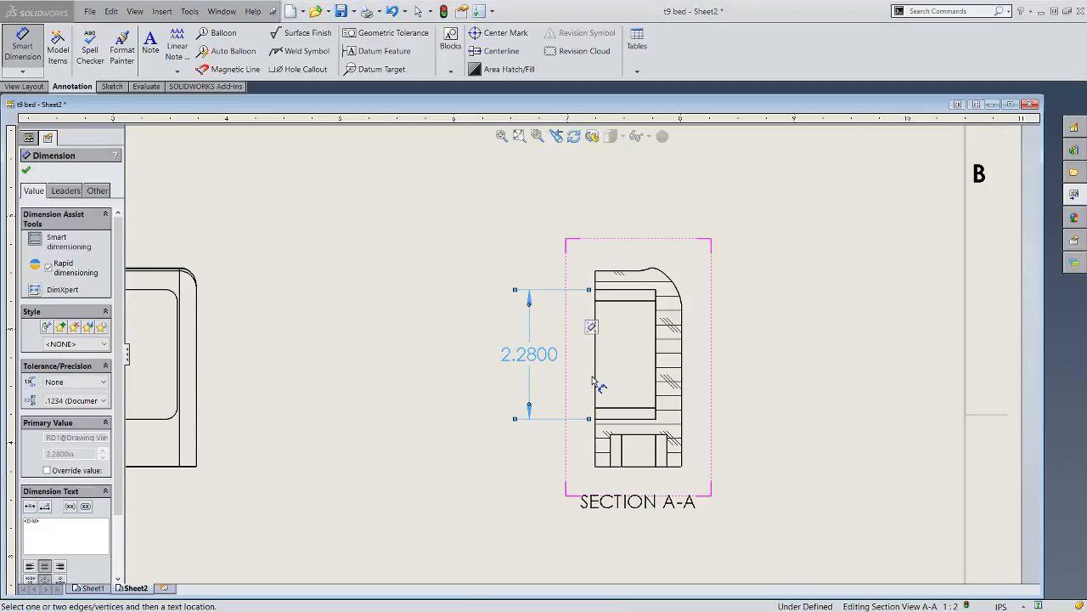
# - Dimension the depth and width of the small recess in the bottom edge of Section A-A
pyautogui.scroll(2, 586, 369)
pyautogui.scroll(2, 425, 335)
pyautogui.scroll(-2, 340, 381)
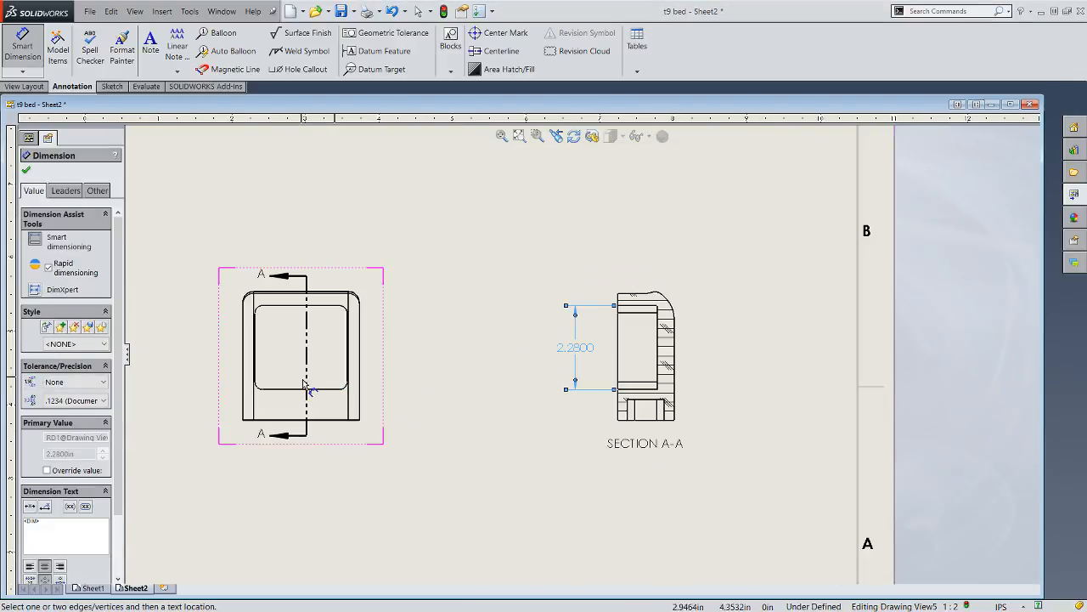
pyautogui.scroll(-1, 501, 340)
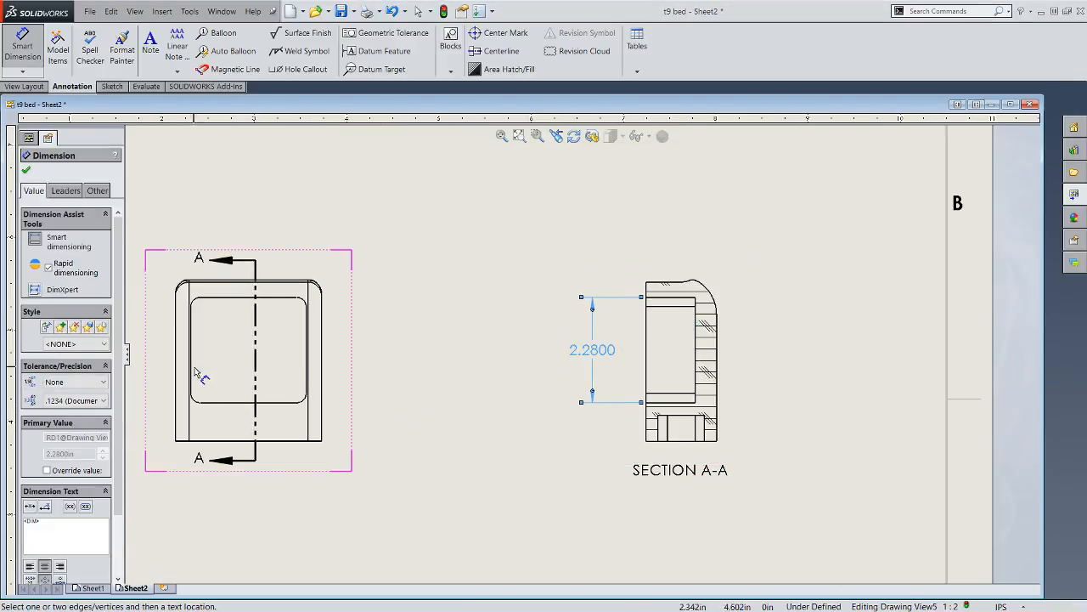
pyautogui.scroll(-2, 694, 441)
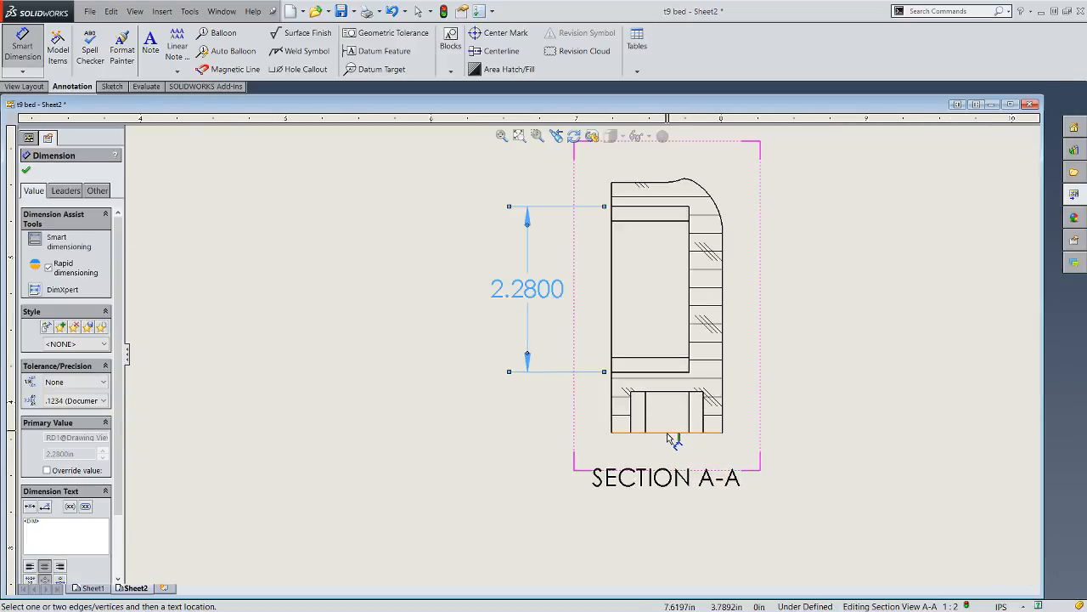
pyautogui.click(680, 431)
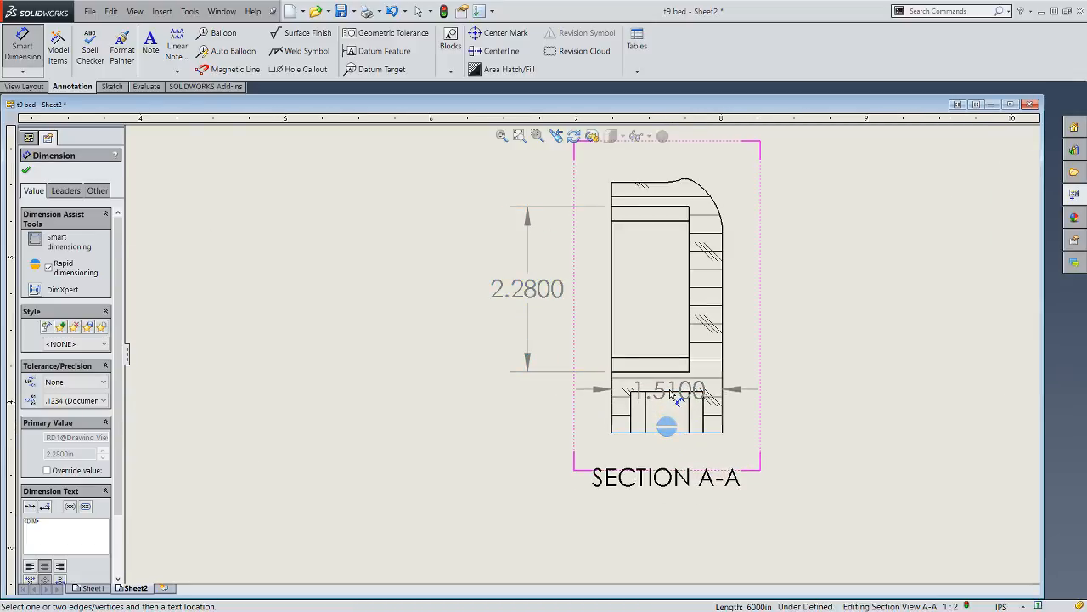
pyautogui.click(671, 394)
pyautogui.click(671, 394)
pyautogui.click(636, 434)
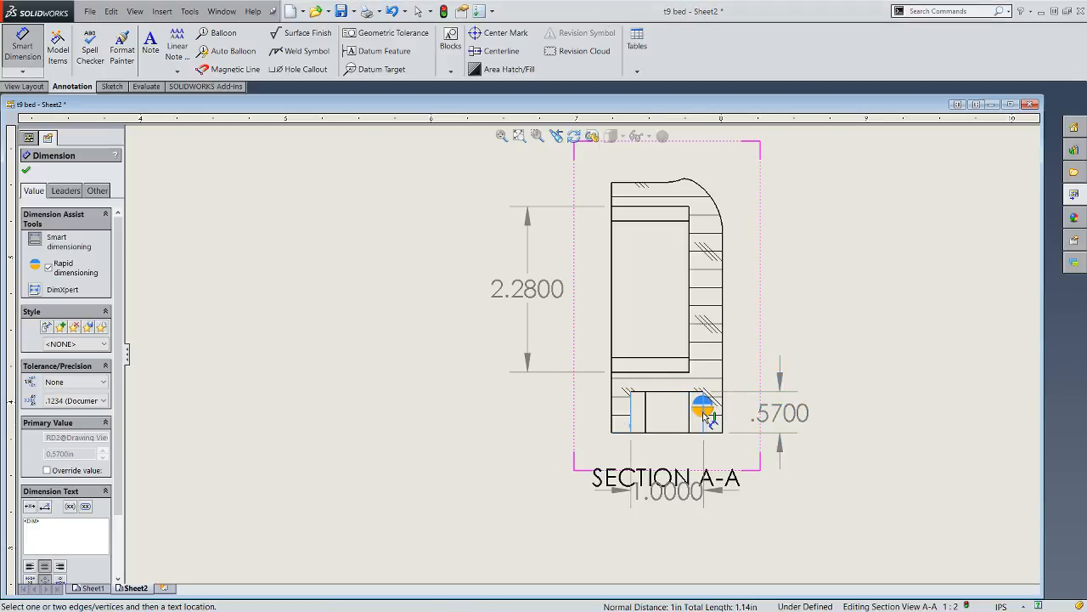
pyautogui.click(707, 416)
pyautogui.click(627, 499)
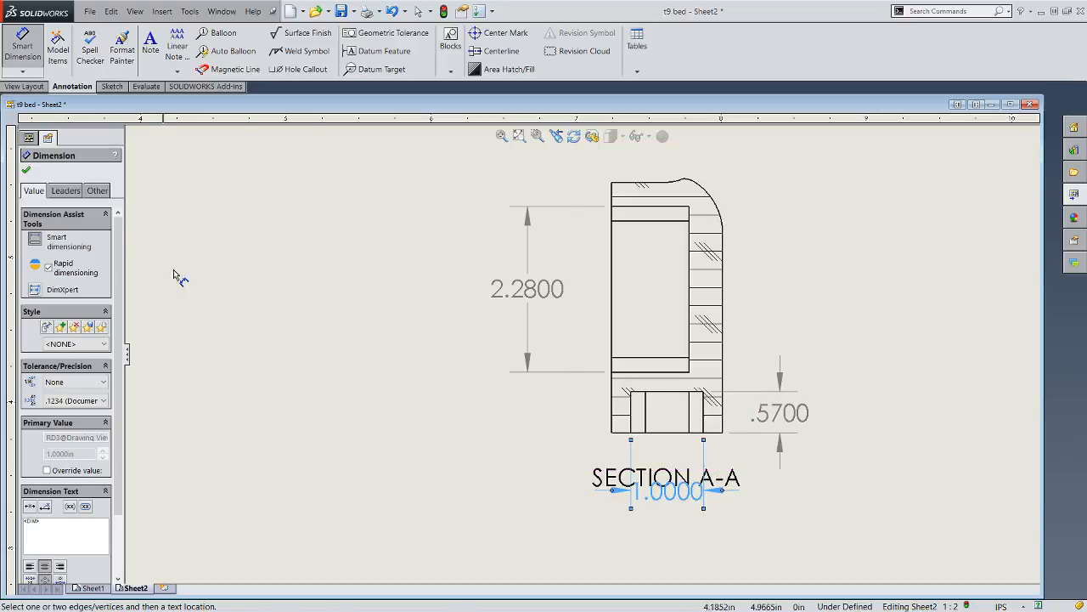
# - Move the SECTION A-A label below the recess width dimension so the two texts do not overlap
pyautogui.click(21, 51)
pyautogui.moveTo(626, 478); pyautogui.dragTo(625, 531)
pyautogui.click(423, 435)
pyautogui.scroll(7, 424, 435)
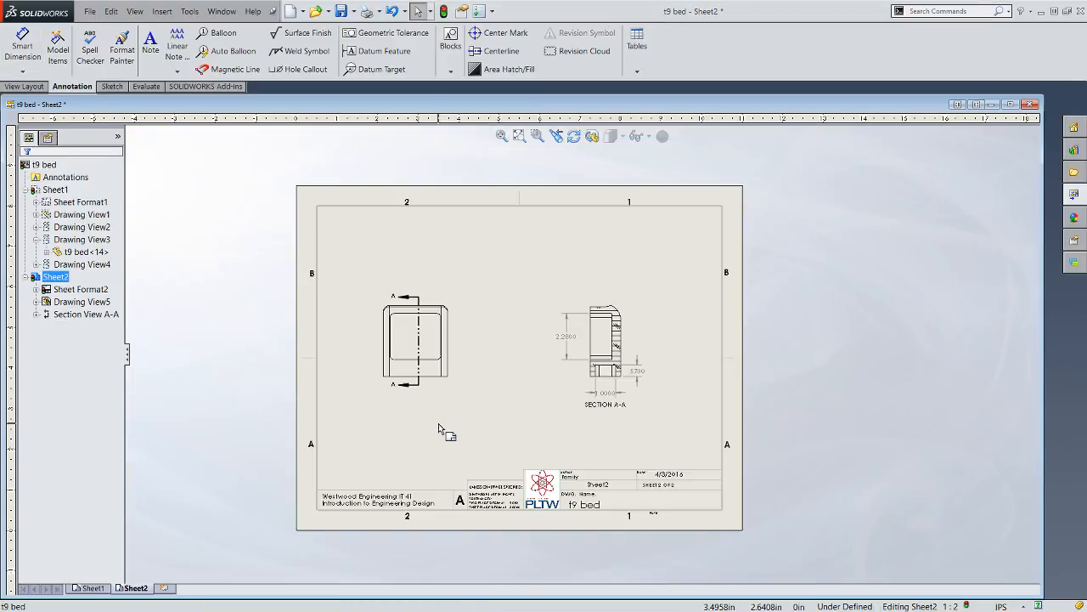
pyautogui.scroll(-2, 401, 375)
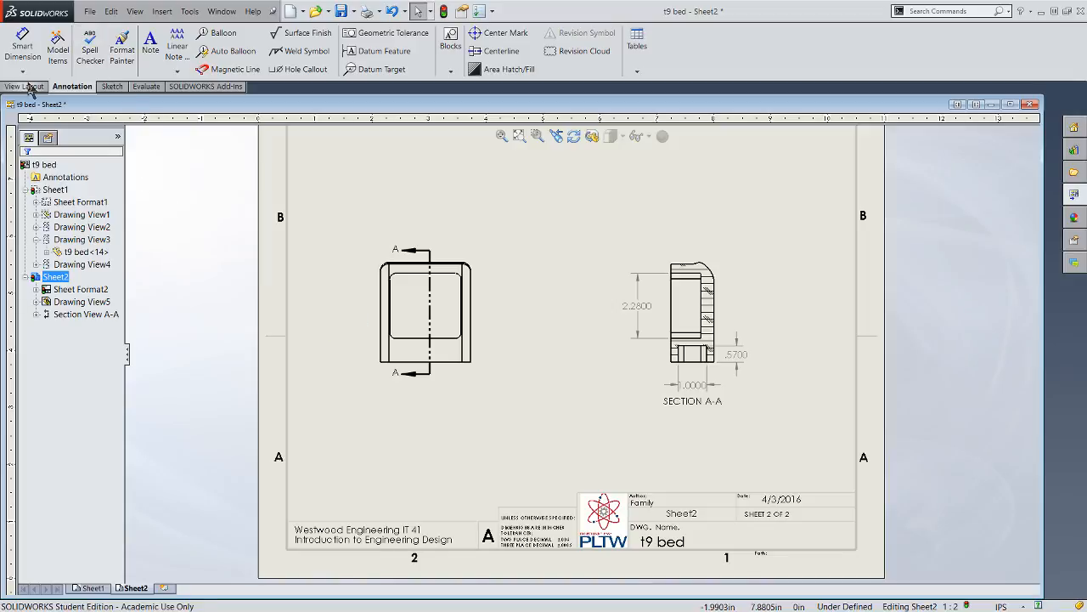
# - Create a section view with a horizontal cutting line through the front view's pocket, placed below the front view
pyautogui.click(27, 86)
pyautogui.click(74, 86)
pyautogui.click(30, 87)
pyautogui.click(155, 48)
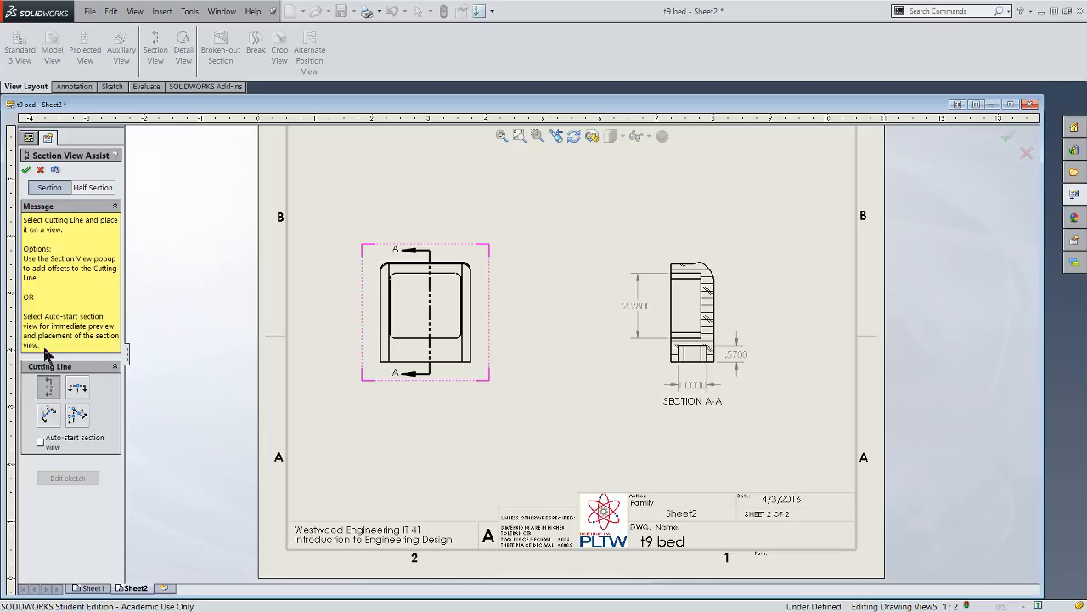
pyautogui.click(77, 387)
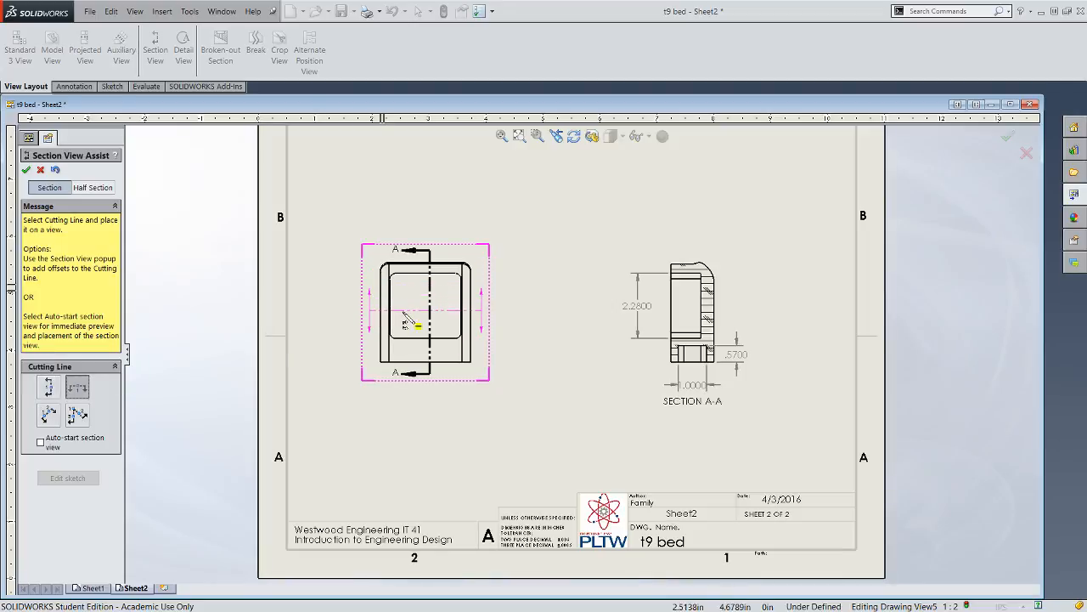
pyautogui.click(425, 322)
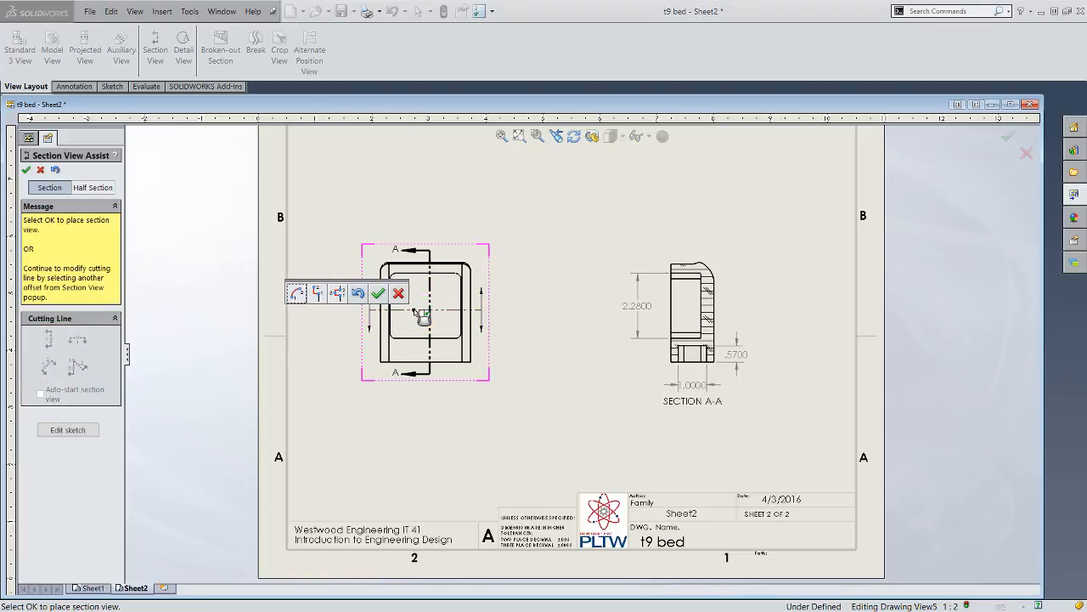
pyautogui.click(378, 293)
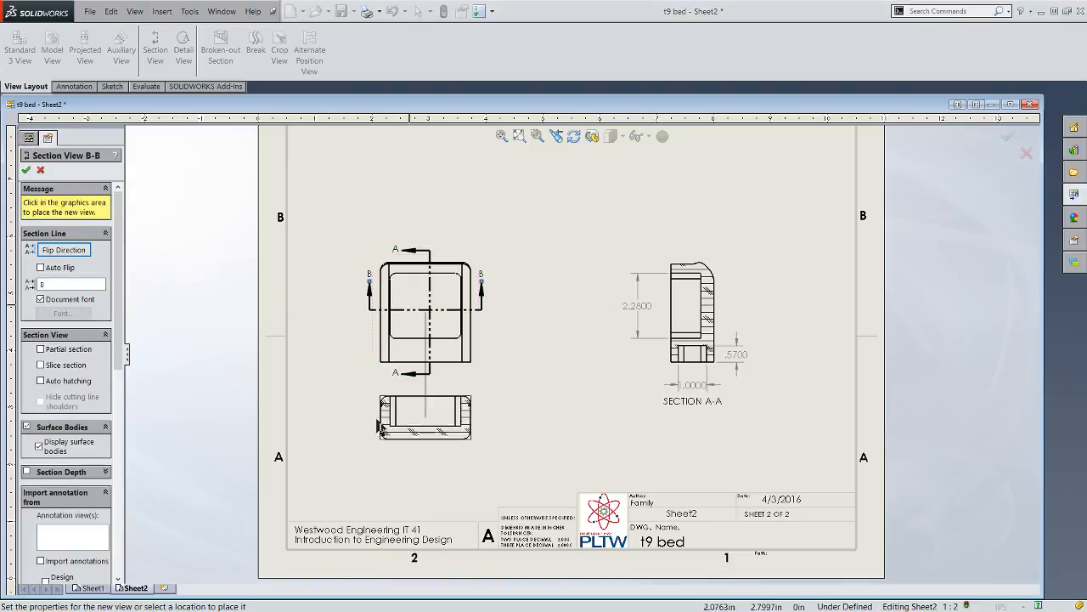
pyautogui.click(390, 456)
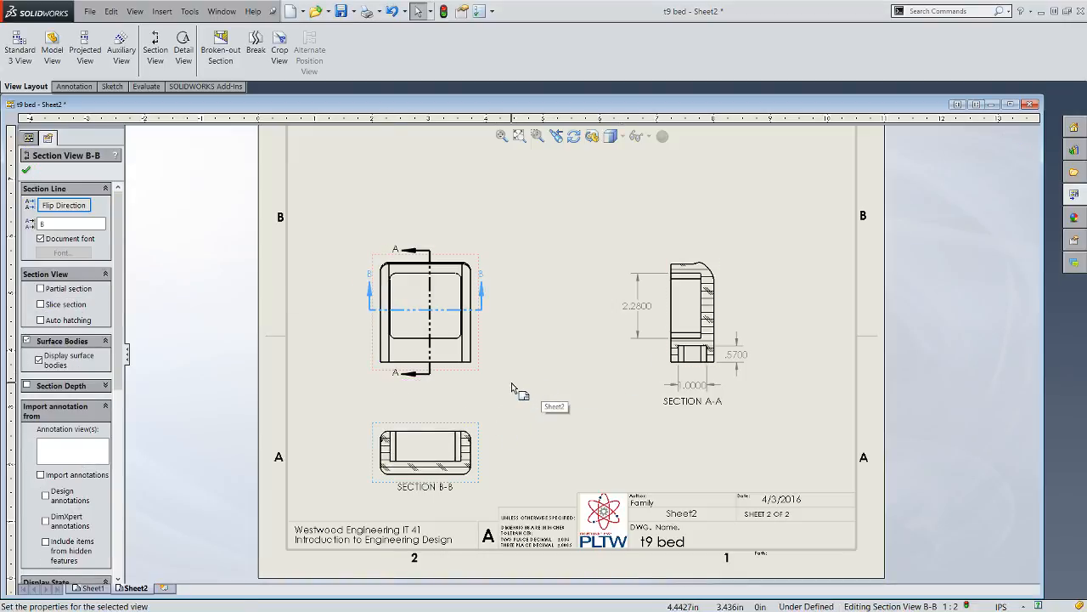
# - Dimension the pocket depth in Section B-B from the upper edge to the pocket floor, placed to the right of the view
pyautogui.scroll(-3, 513, 387)
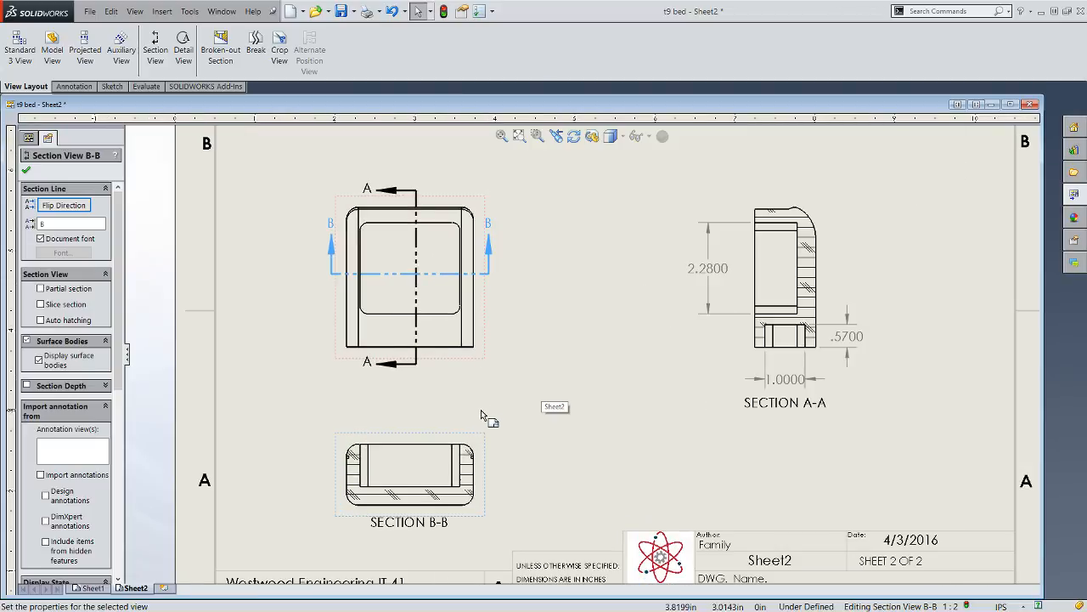
pyautogui.scroll(-1, 481, 411)
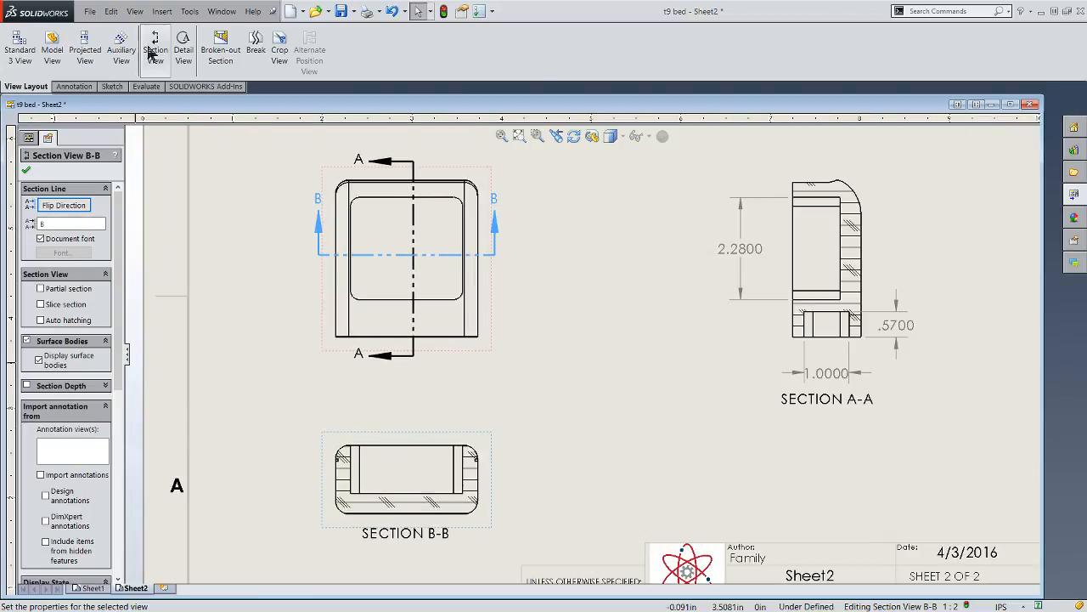
pyautogui.click(72, 86)
pyautogui.click(22, 44)
pyautogui.click(404, 446)
pyautogui.click(416, 501)
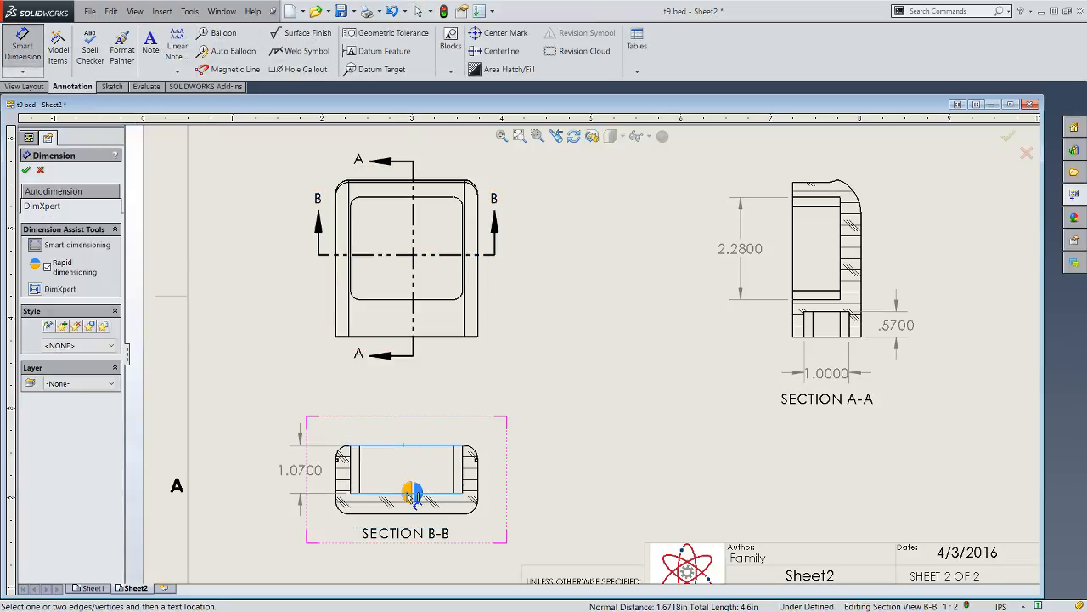
pyautogui.click(514, 469)
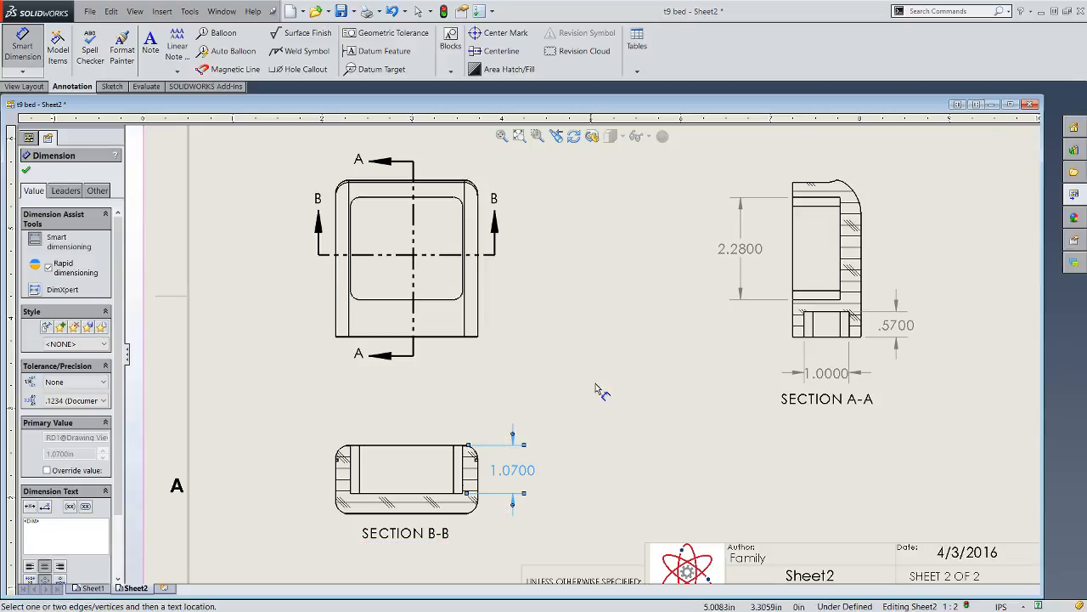
pyautogui.scroll(-1, 599, 361)
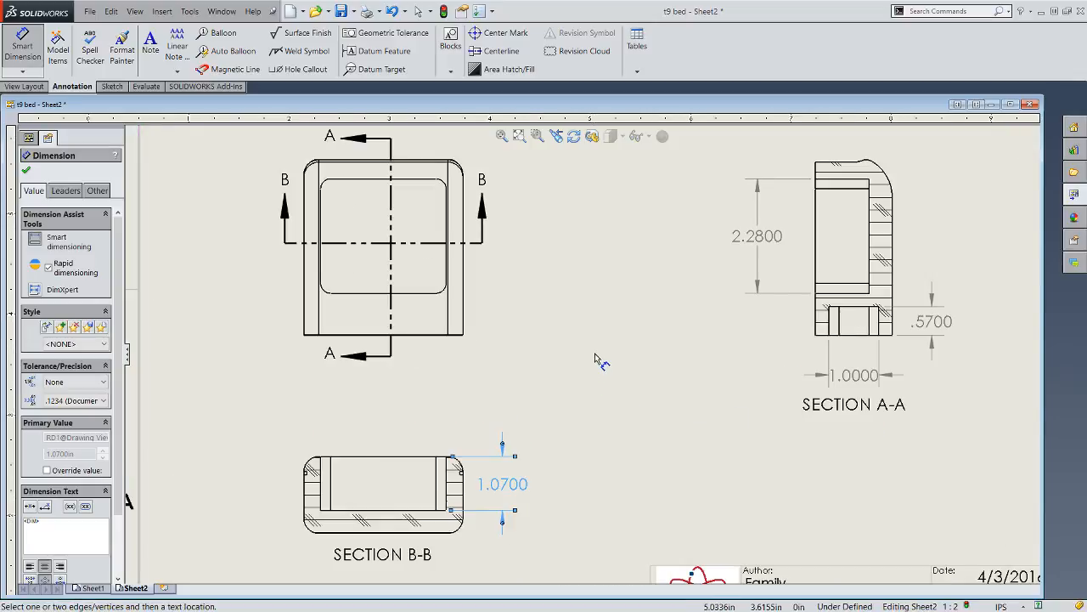
pyautogui.click(312, 467)
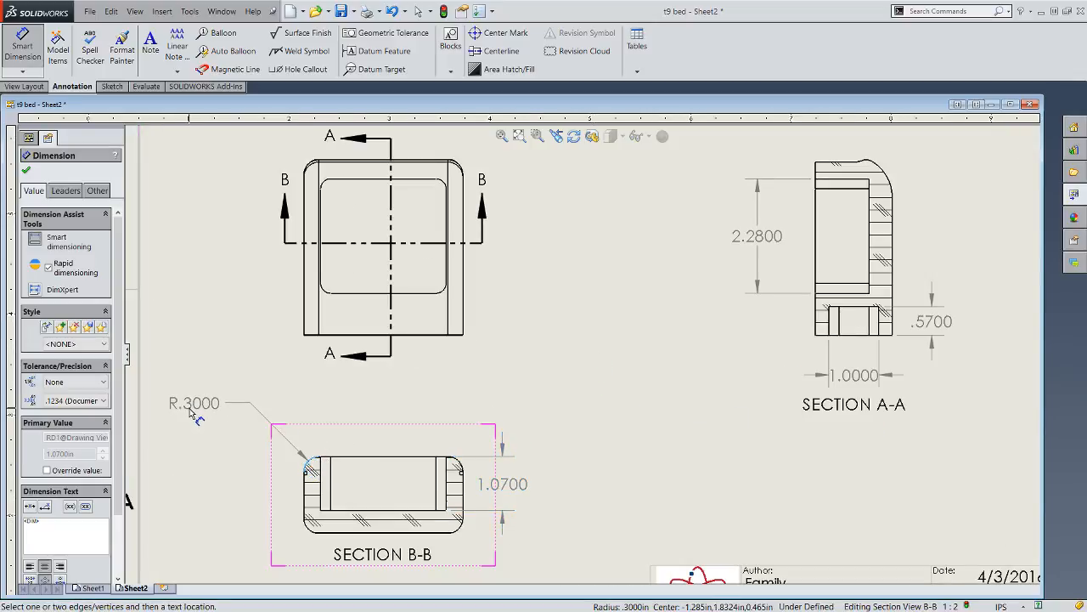
pyautogui.press('Escape')
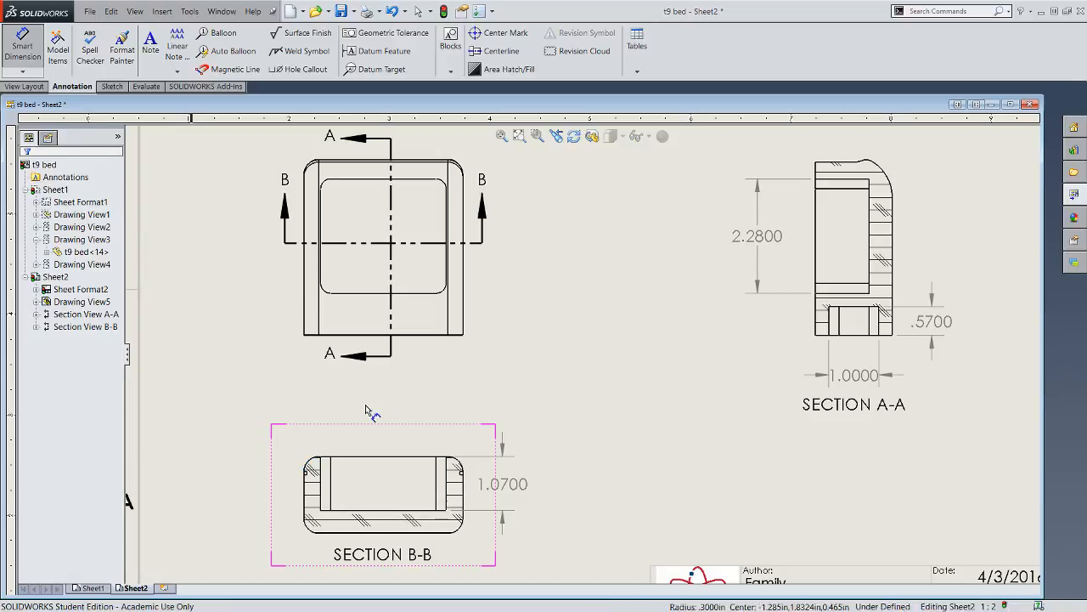
pyautogui.scroll(-1, 456, 223)
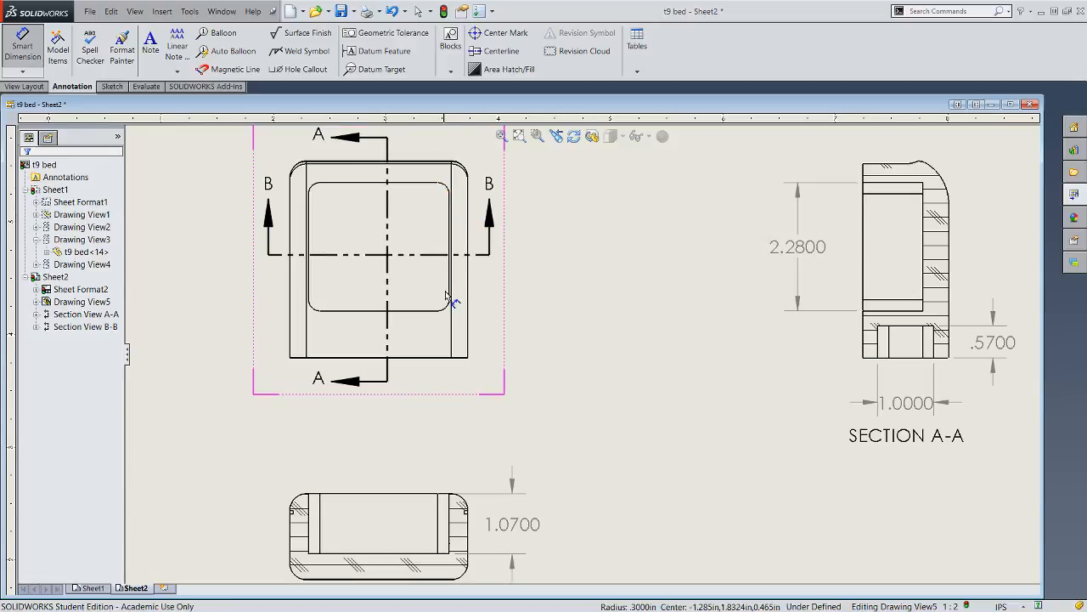
# - Add a third sheet to the drawing
pyautogui.press('f')
pyautogui.scroll(2, 680, 315)
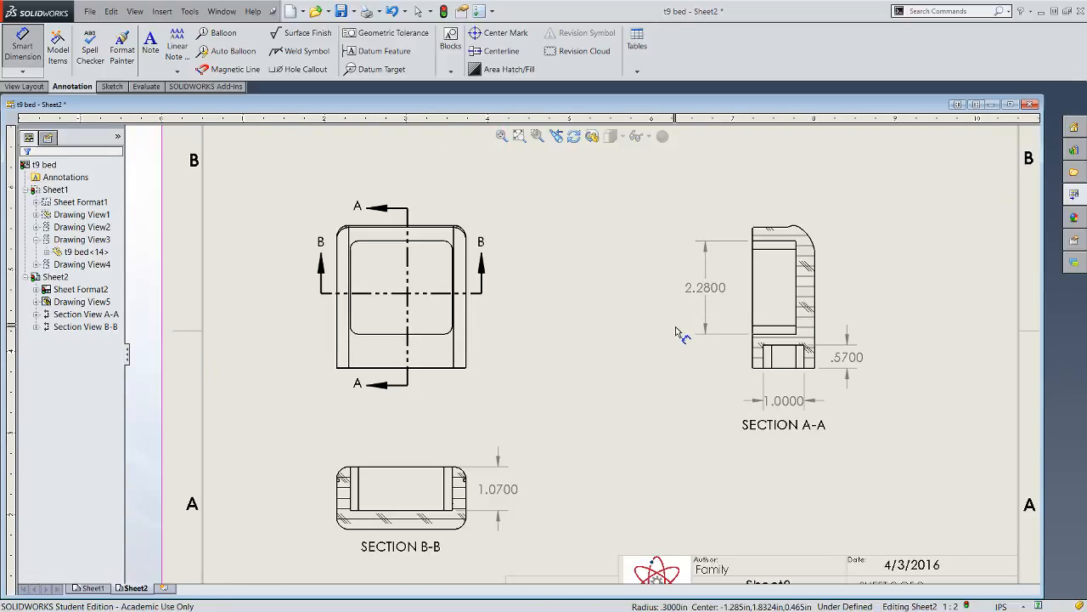
pyautogui.scroll(-1, 677, 331)
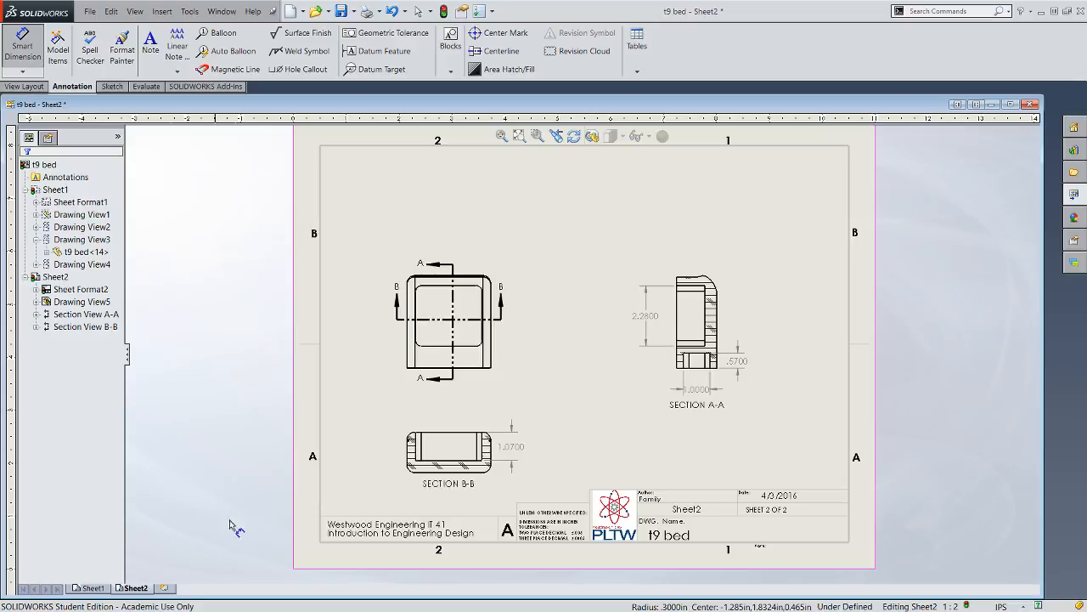
pyautogui.click(169, 588)
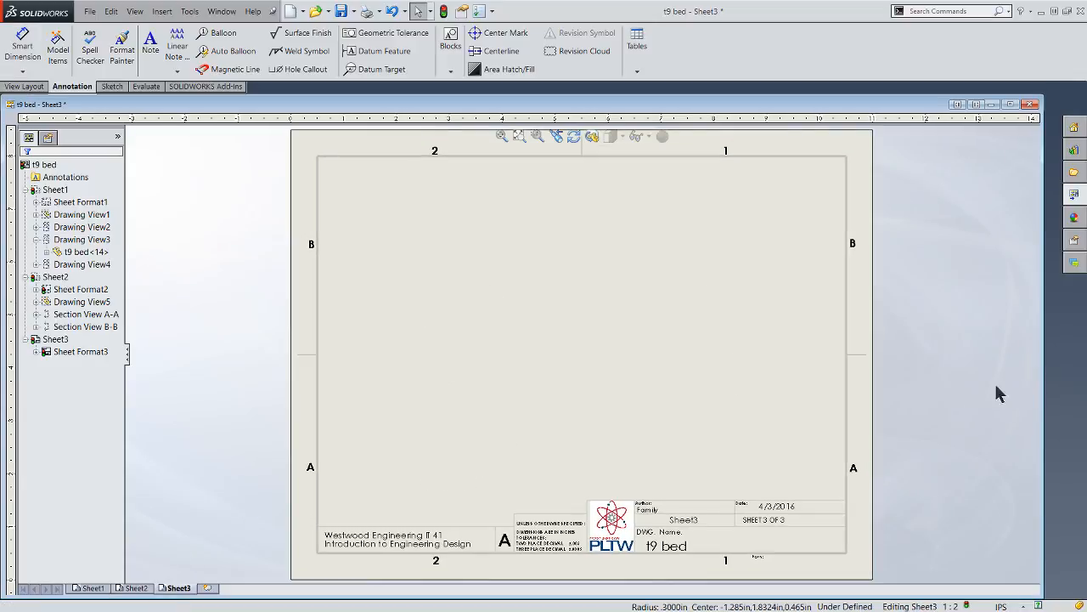
# - Place the part's Left view left of centre on the third sheet, without adding projected views
pyautogui.click(1074, 194)
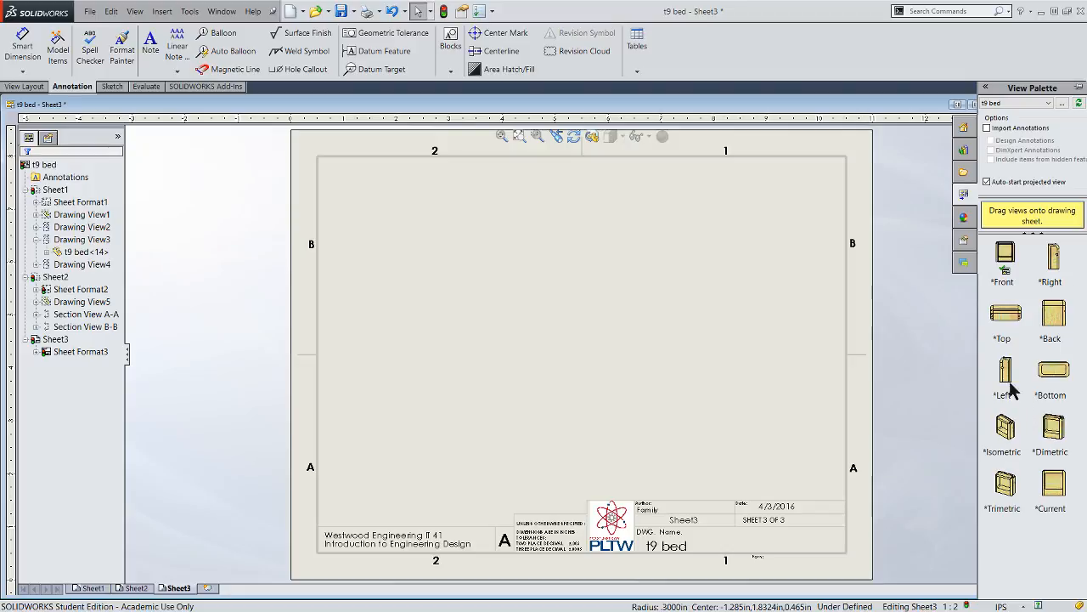
pyautogui.moveTo(1007, 371)
pyautogui.mouseDown()
pyautogui.moveTo(619, 384)
pyautogui.moveTo(487, 364)
pyautogui.mouseUp()
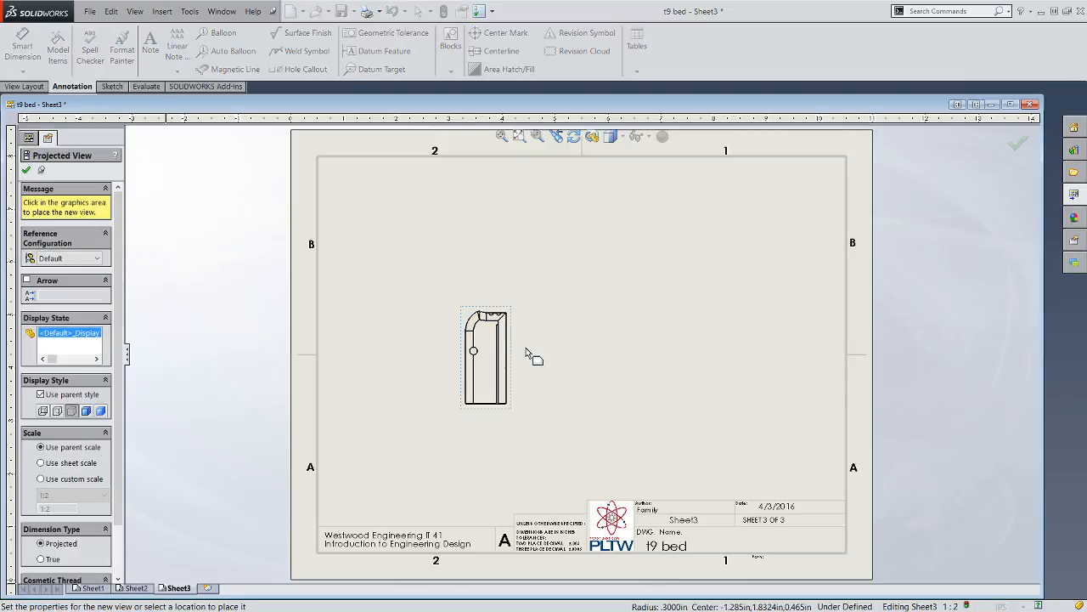
pyautogui.rightClick(548, 375)
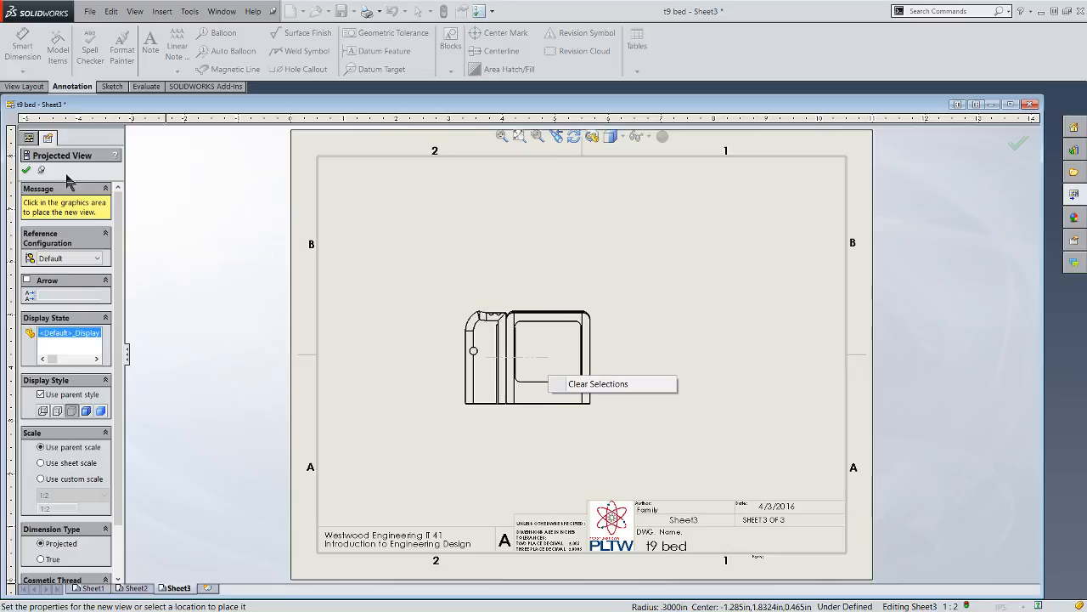
pyautogui.click(28, 167)
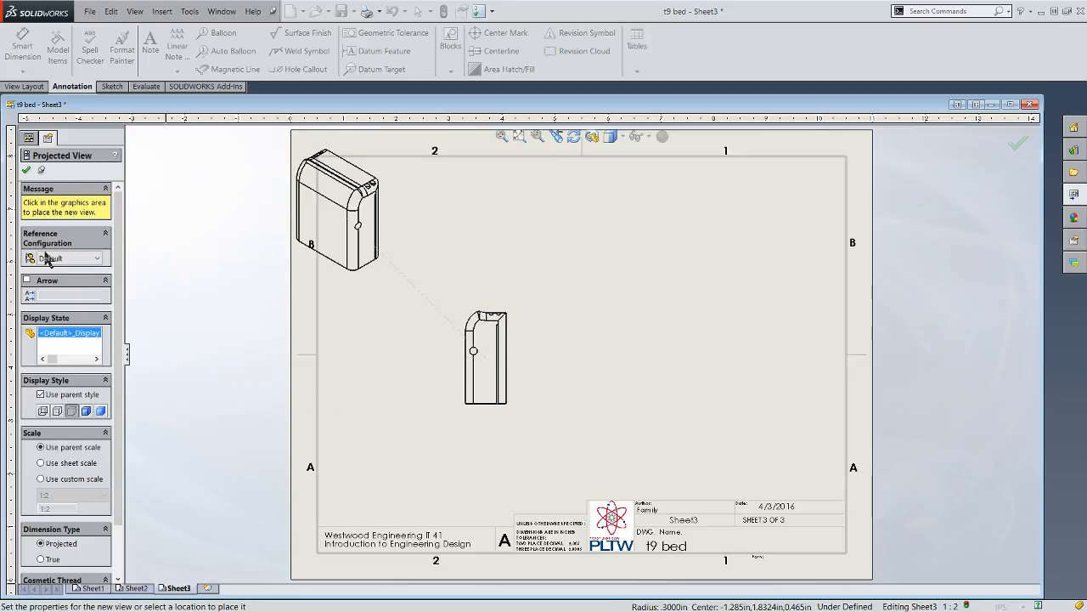
pyautogui.click(27, 169)
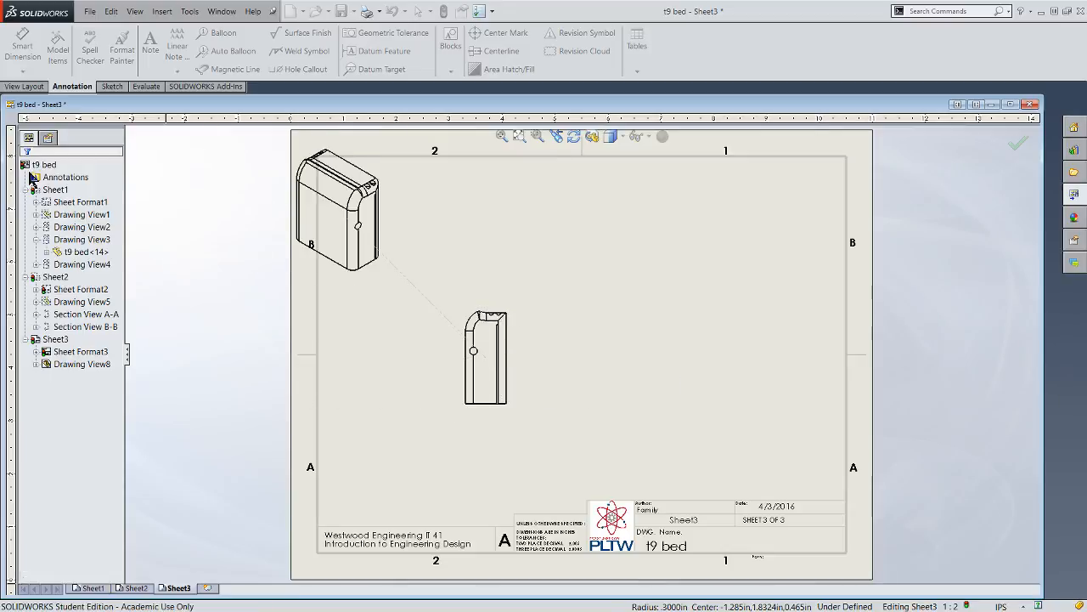
# - Rotate the left view on the third sheet to a drawing view angle of 90 degrees
pyautogui.click(574, 138)
pyautogui.moveTo(499, 316); pyautogui.dragTo(390, 314)
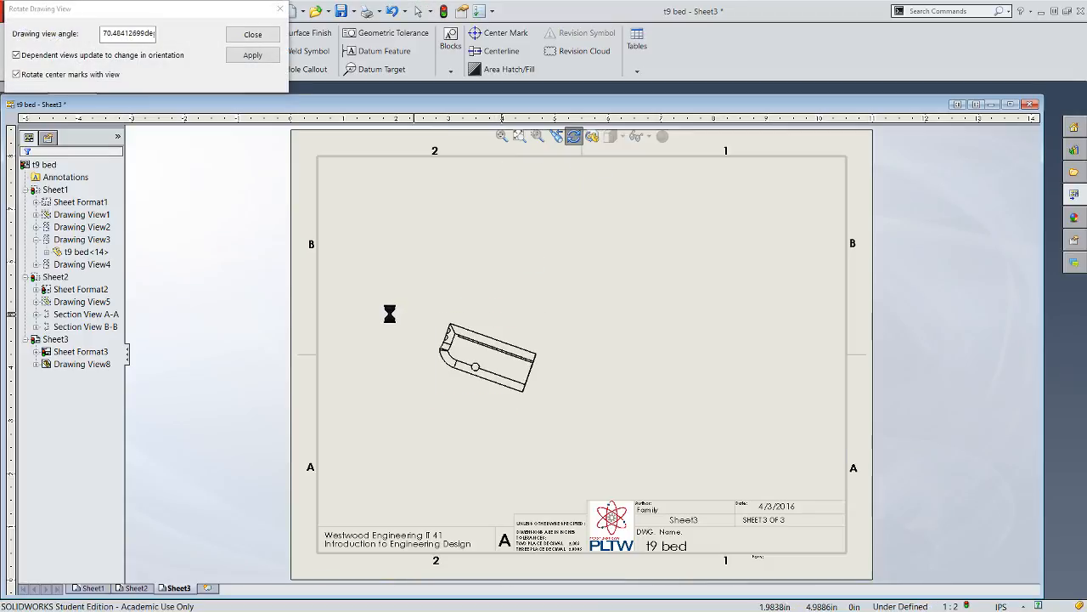
pyautogui.moveTo(102, 32); pyautogui.dragTo(112, 32)
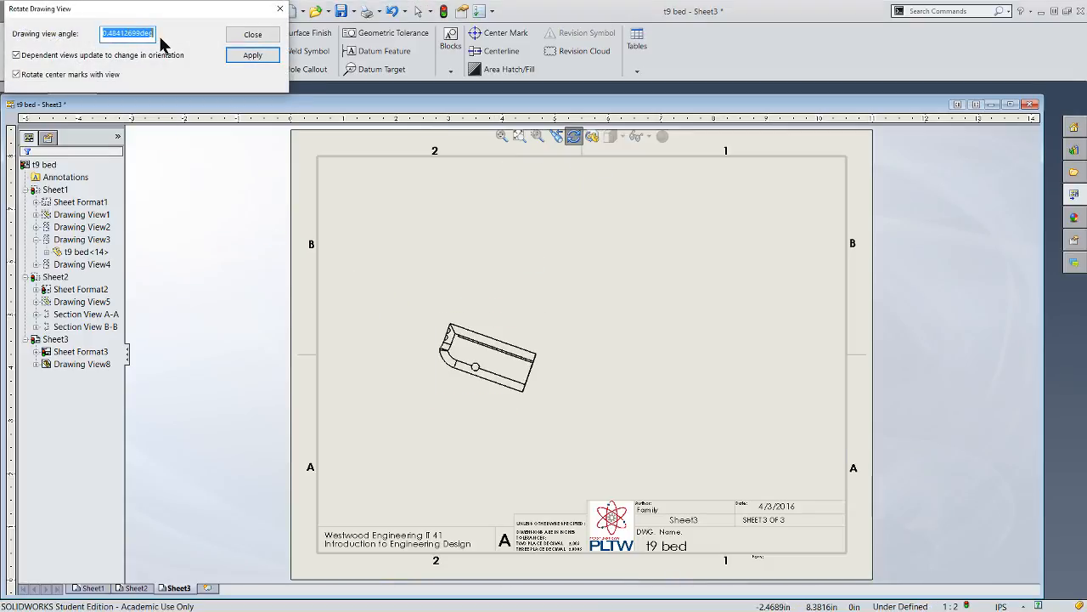
pyautogui.click(255, 52)
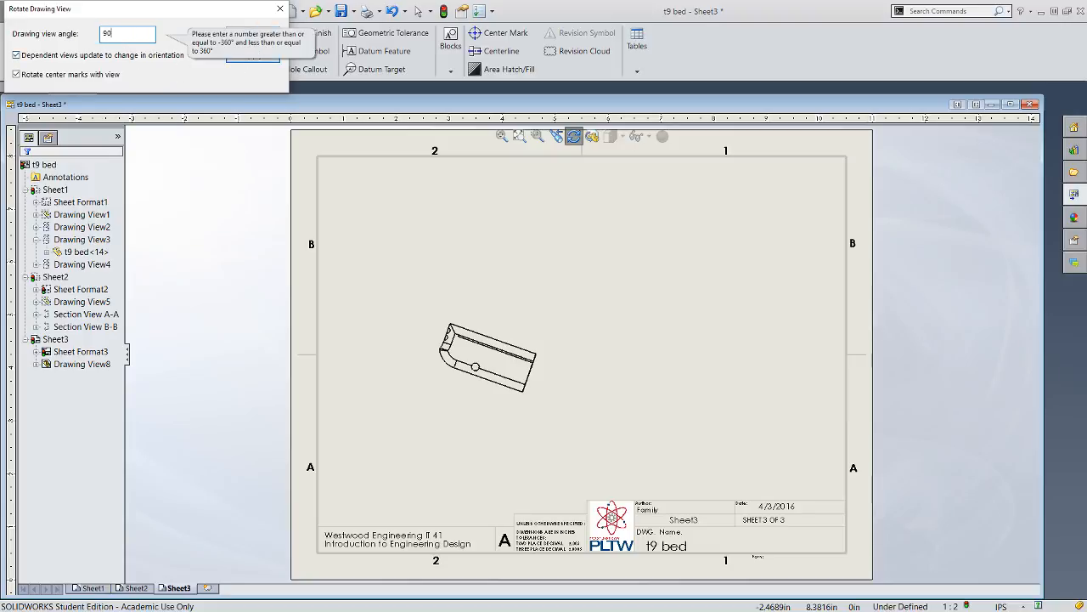
pyautogui.press('Return')
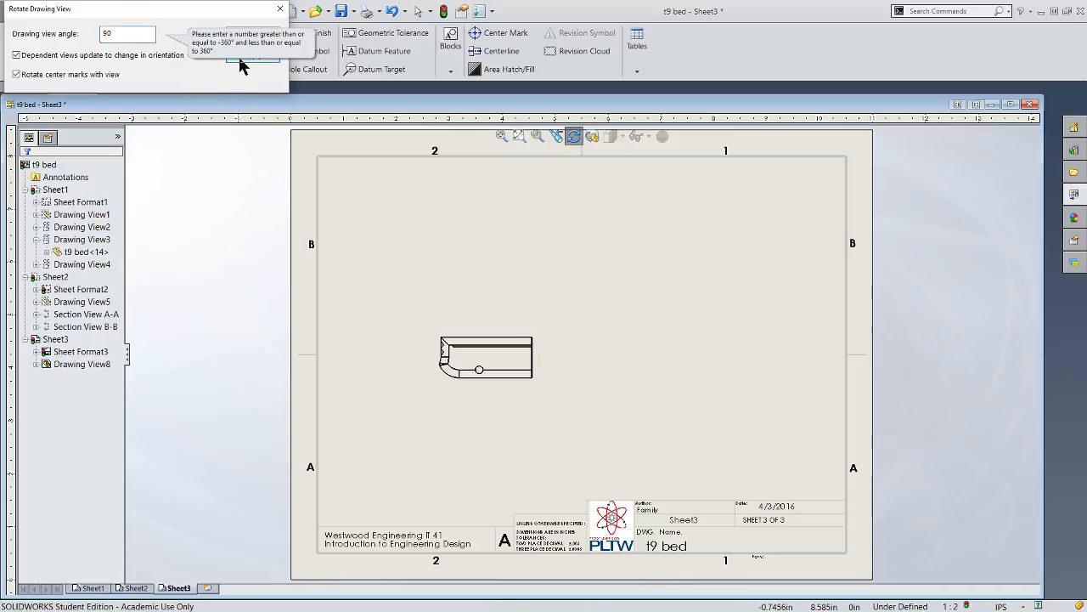
pyautogui.click(253, 36)
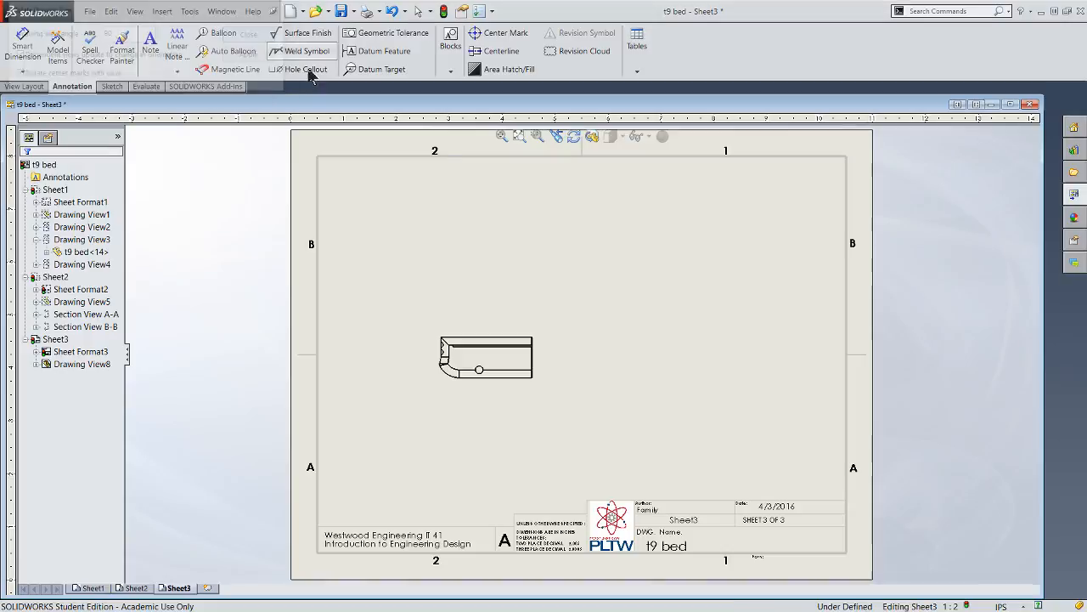
# - Create a projected view from the rotated left view, placed to its right to show the end with the rounded recess
pyautogui.scroll(-3, 512, 347)
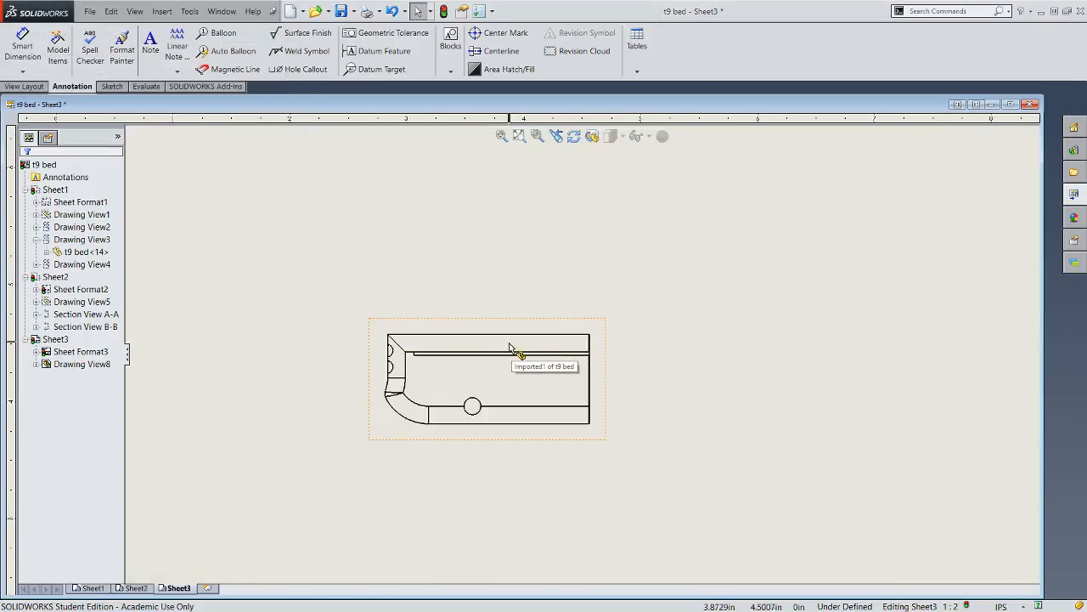
pyautogui.scroll(3, 509, 350)
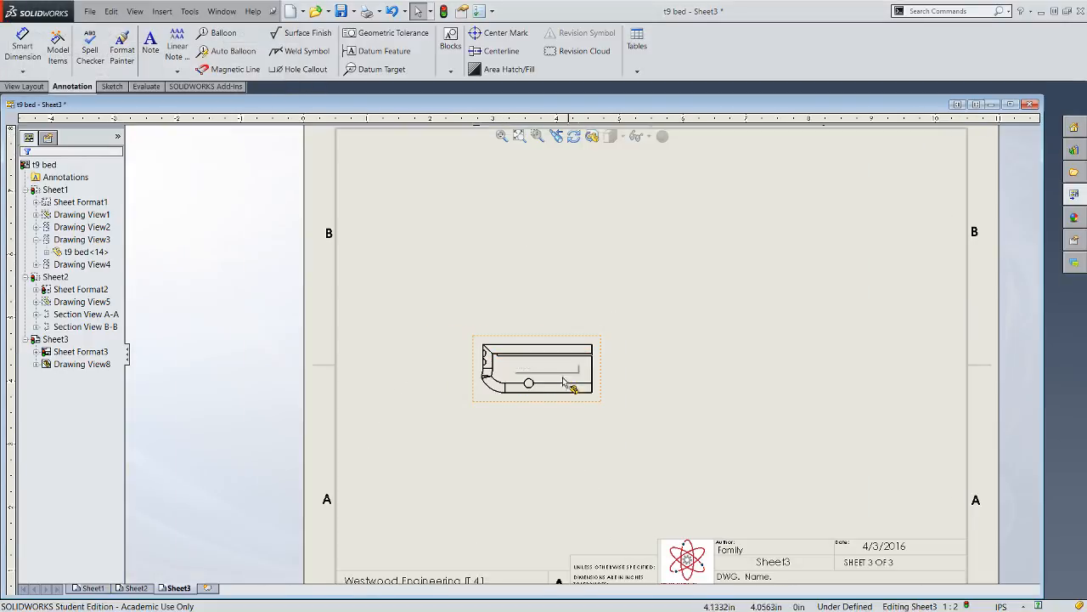
pyautogui.scroll(3, 554, 375)
pyautogui.scroll(-3, 585, 389)
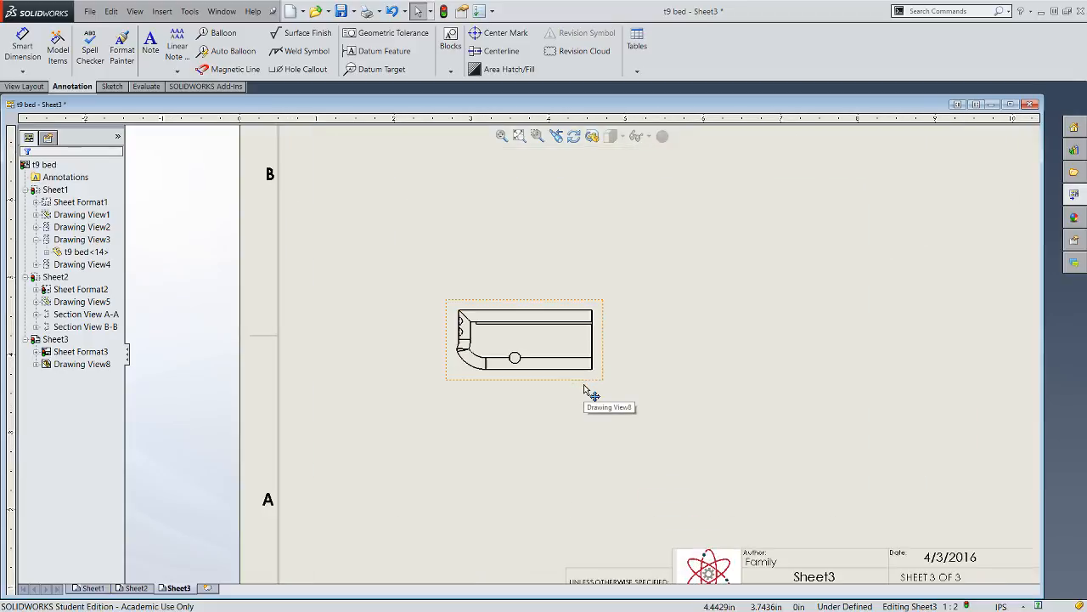
pyautogui.scroll(-4, 598, 349)
pyautogui.scroll(3, 589, 320)
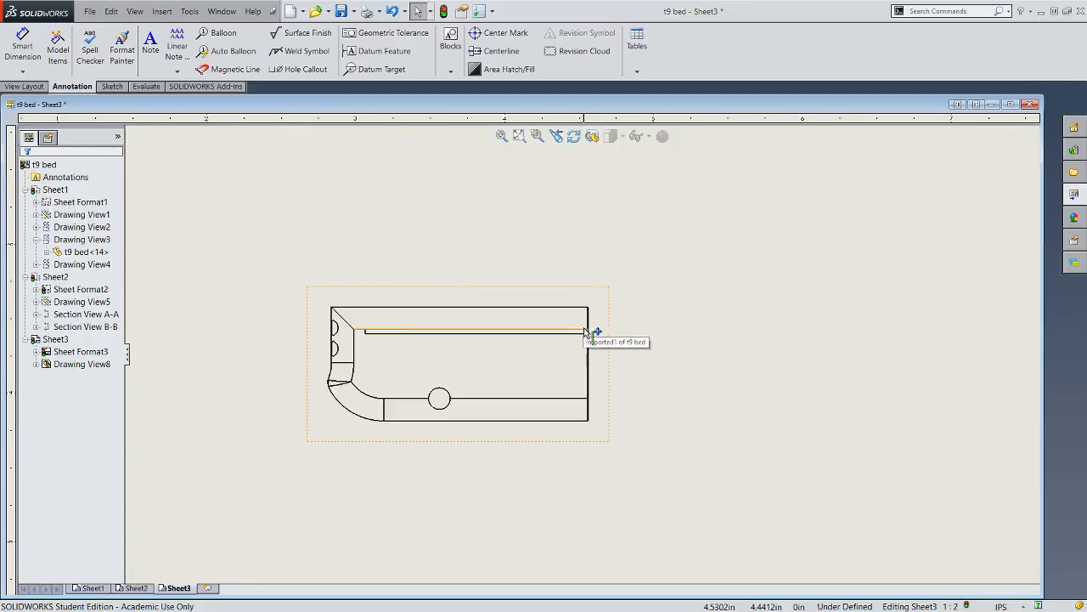
pyautogui.click(36, 88)
pyautogui.click(85, 48)
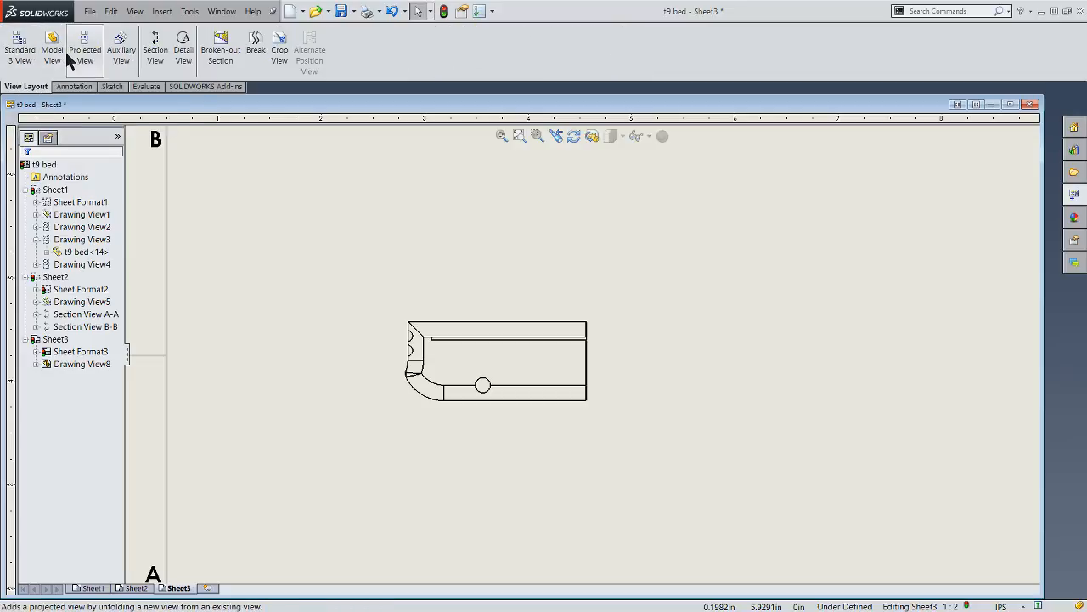
pyautogui.click(593, 418)
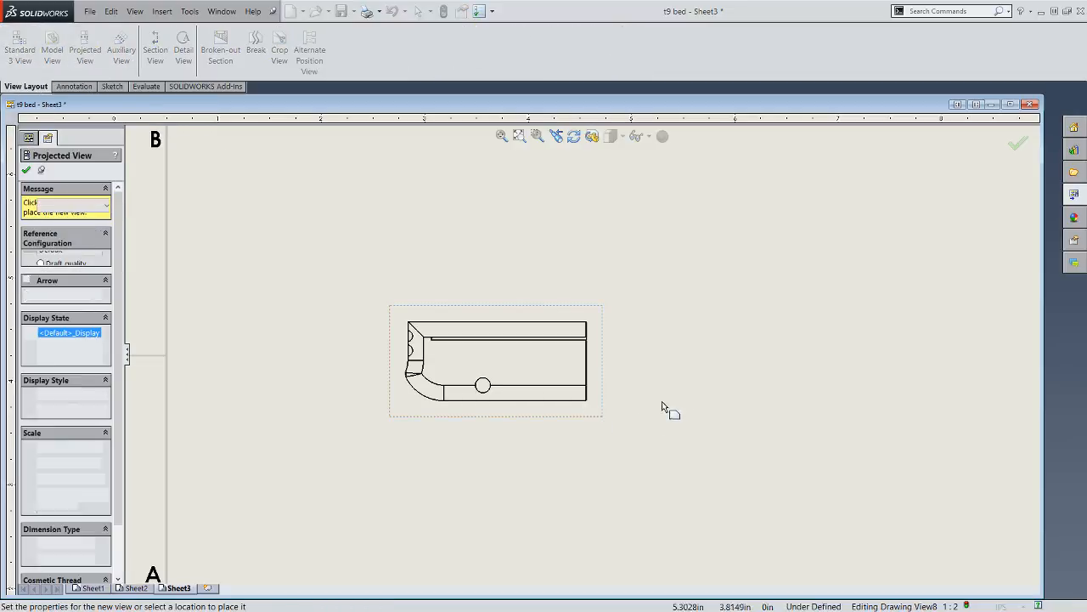
pyautogui.click(805, 404)
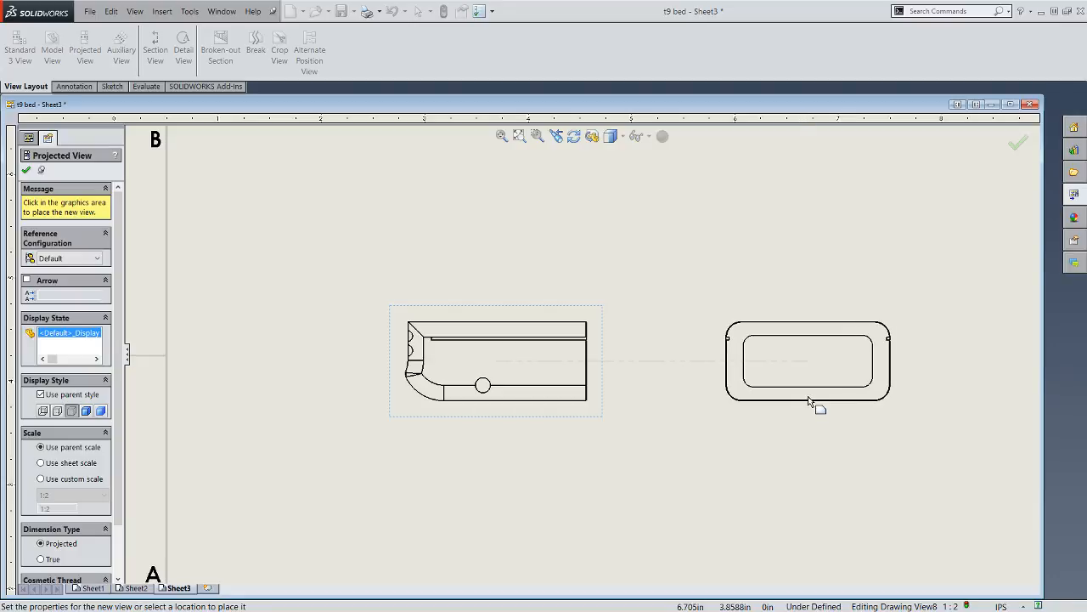
pyautogui.press('f')
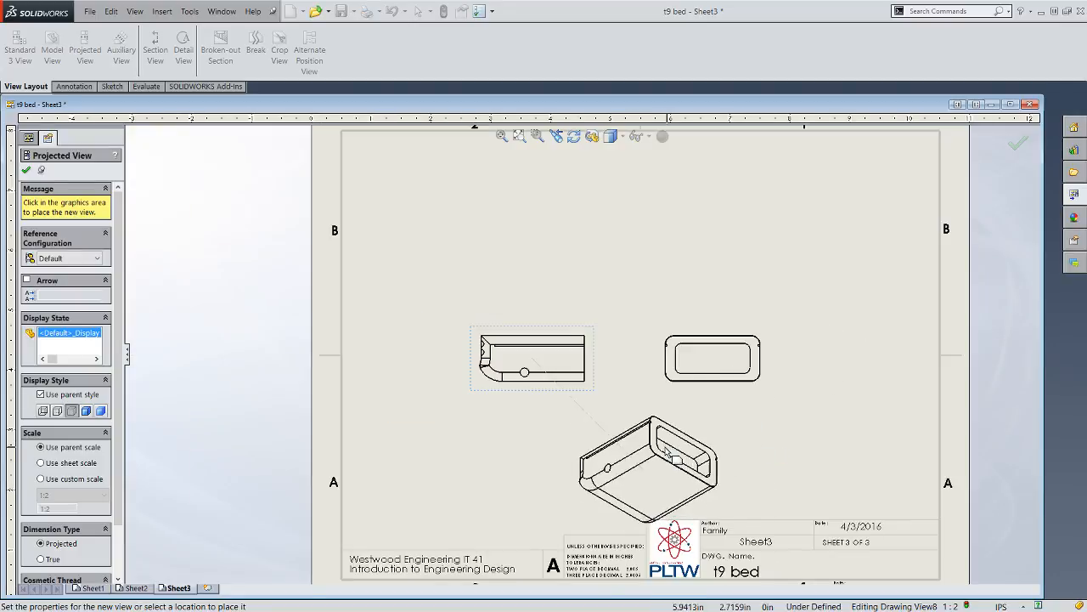
pyautogui.rightClick(605, 436)
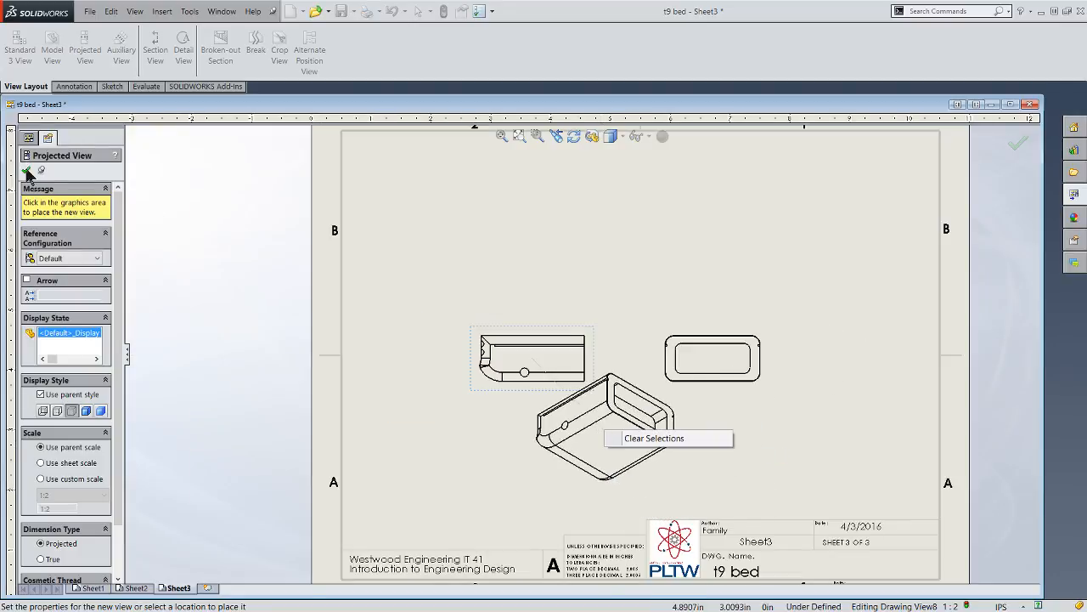
pyautogui.click(28, 172)
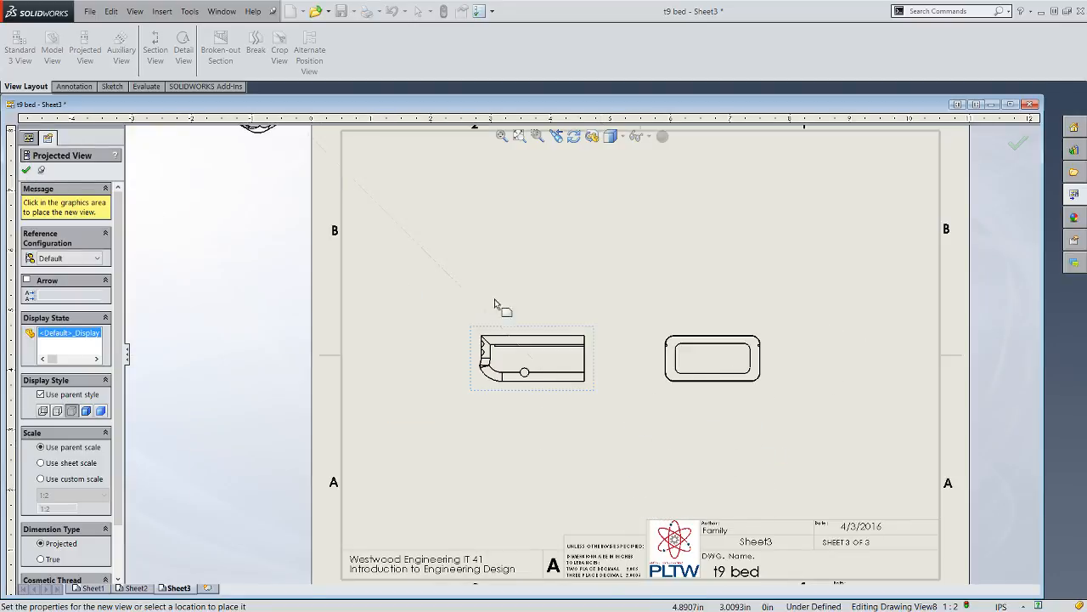
pyautogui.click(26, 172)
# - Dimension the recess in the projected end view, with its width placed below the view and its height to the left
pyautogui.click(74, 87)
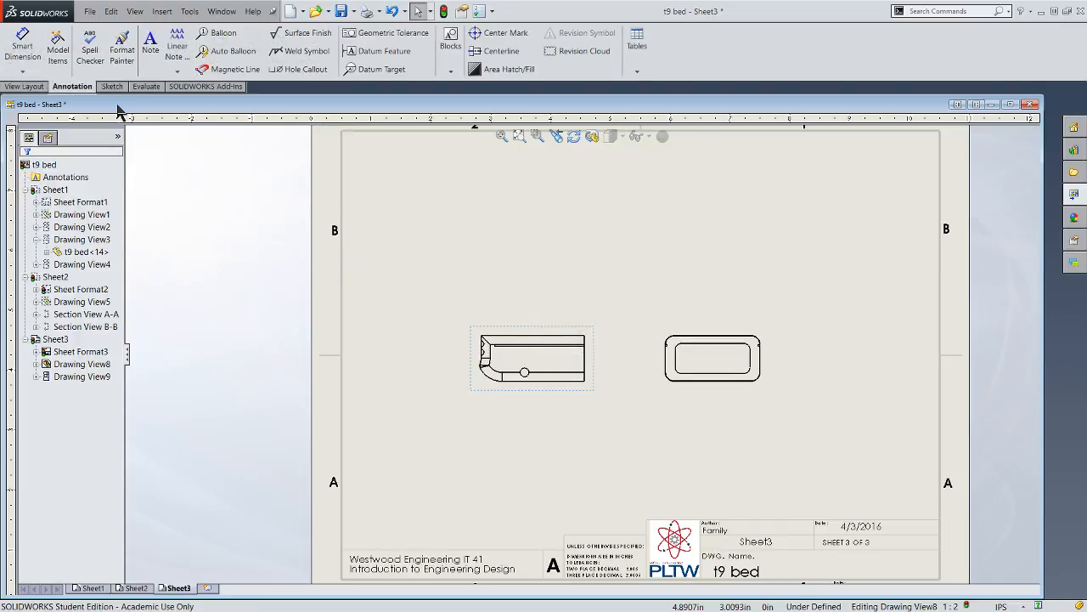
pyautogui.click(30, 58)
pyautogui.scroll(-3, 717, 361)
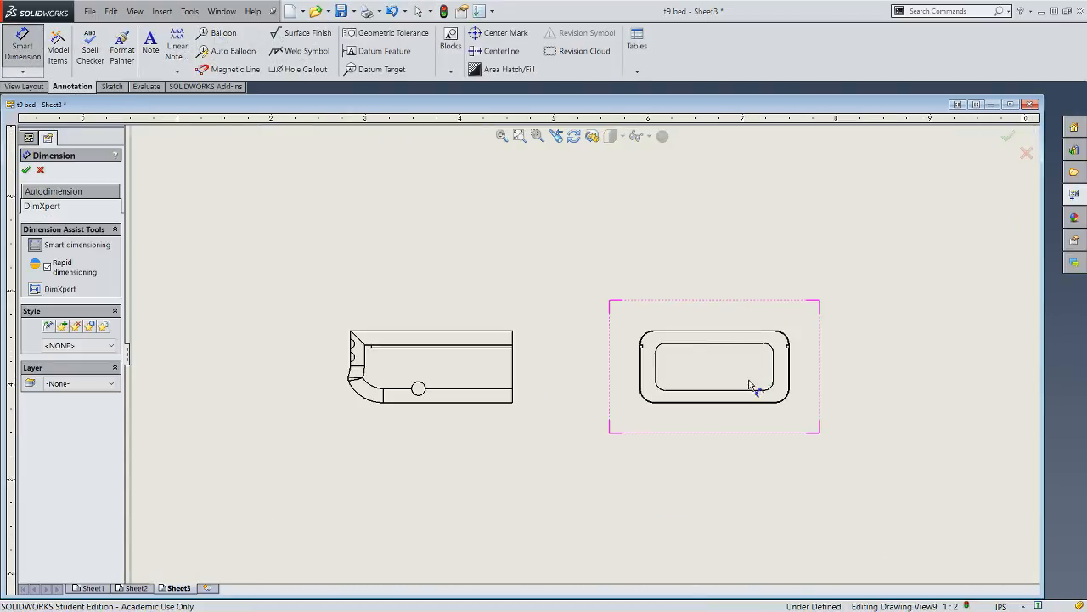
pyautogui.click(608, 369)
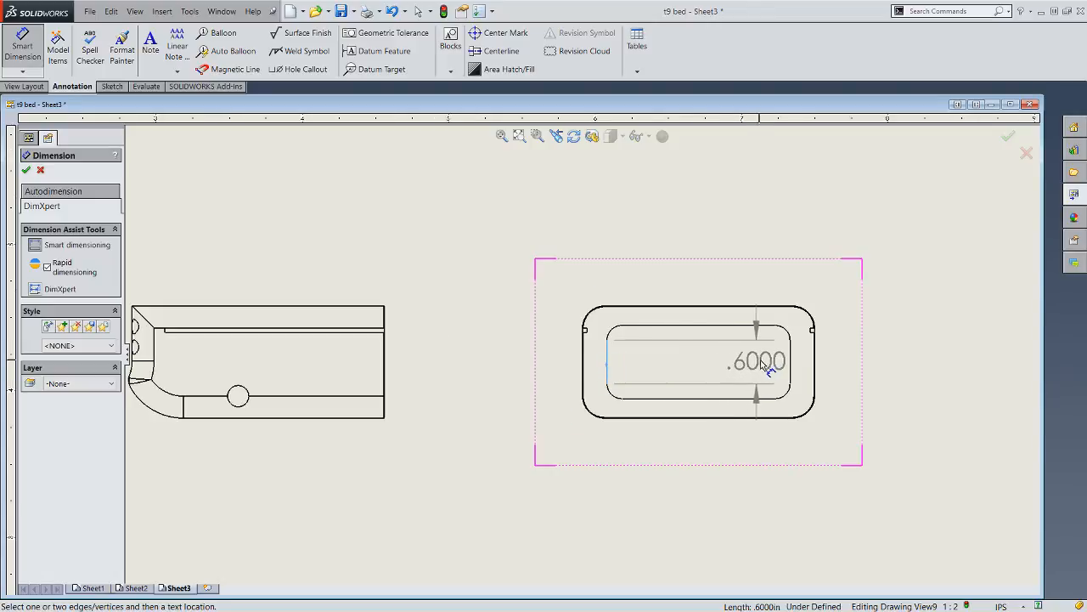
pyautogui.click(791, 366)
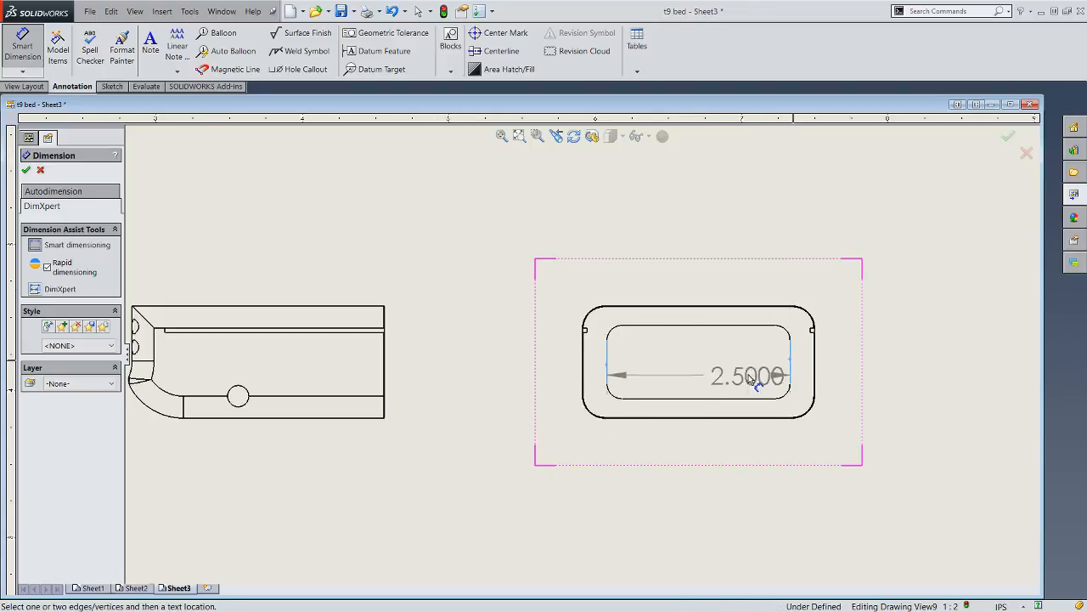
pyautogui.click(699, 505)
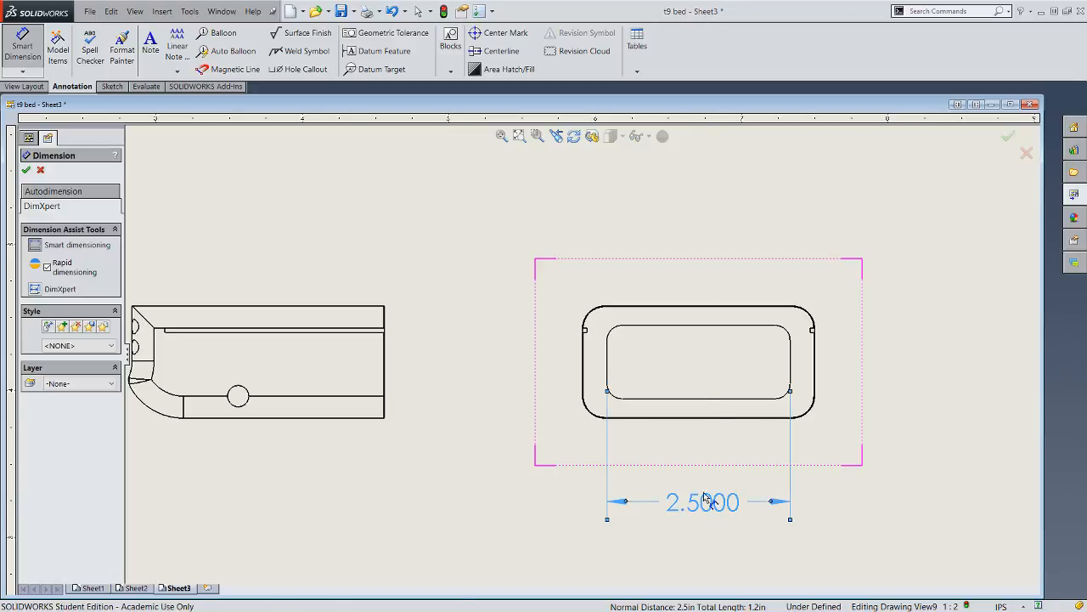
pyautogui.click(713, 327)
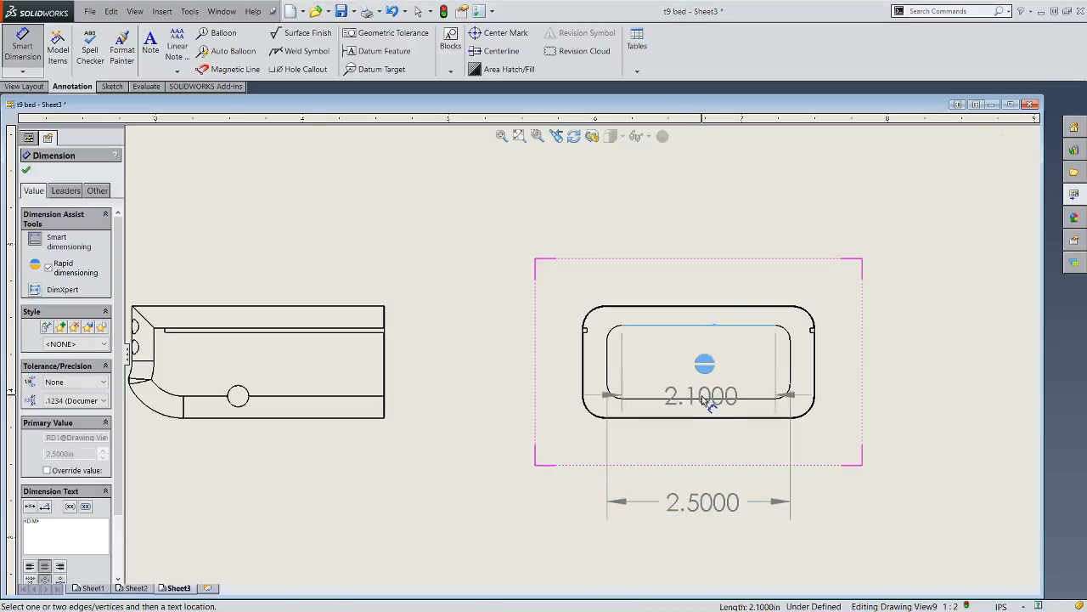
pyautogui.click(702, 397)
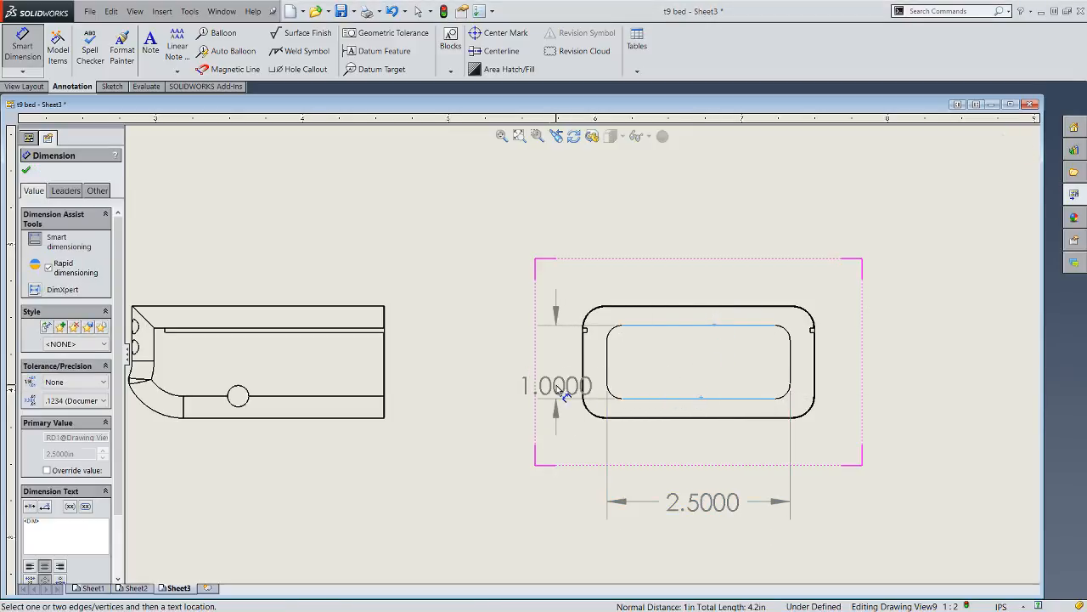
pyautogui.click(530, 365)
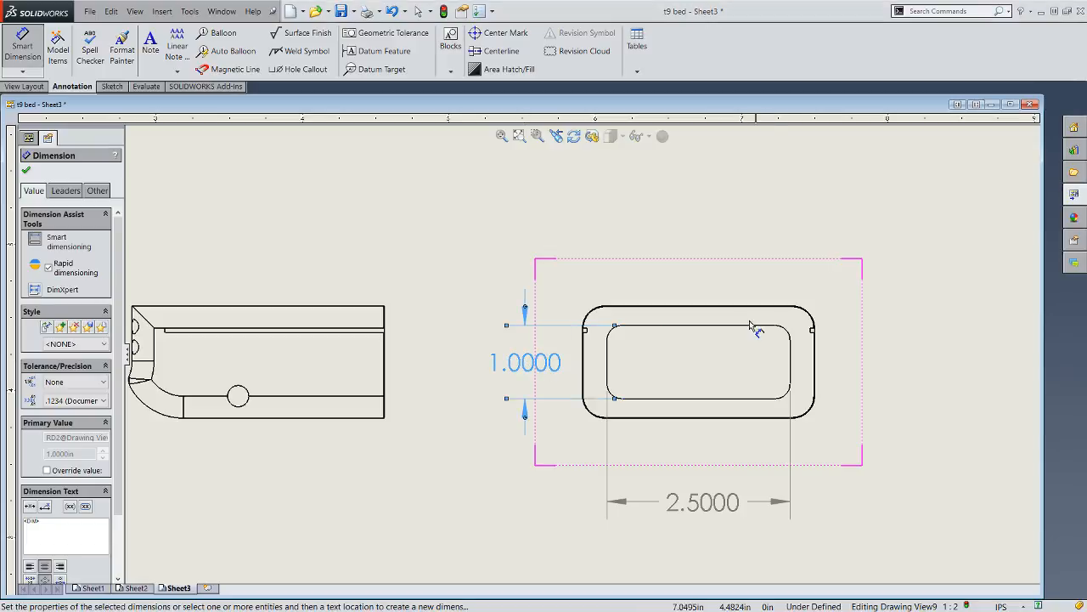
# - Dimension the recess's upper-right corner radius above and right of the end view, and prefix the dimension text with "4x"
pyautogui.click(786, 331)
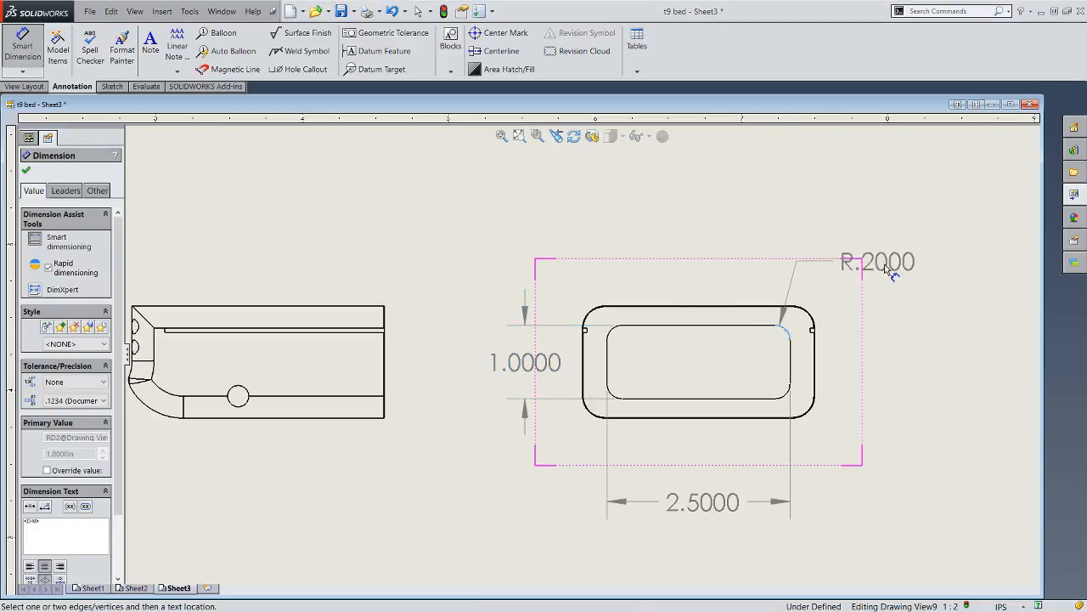
pyautogui.click(910, 270)
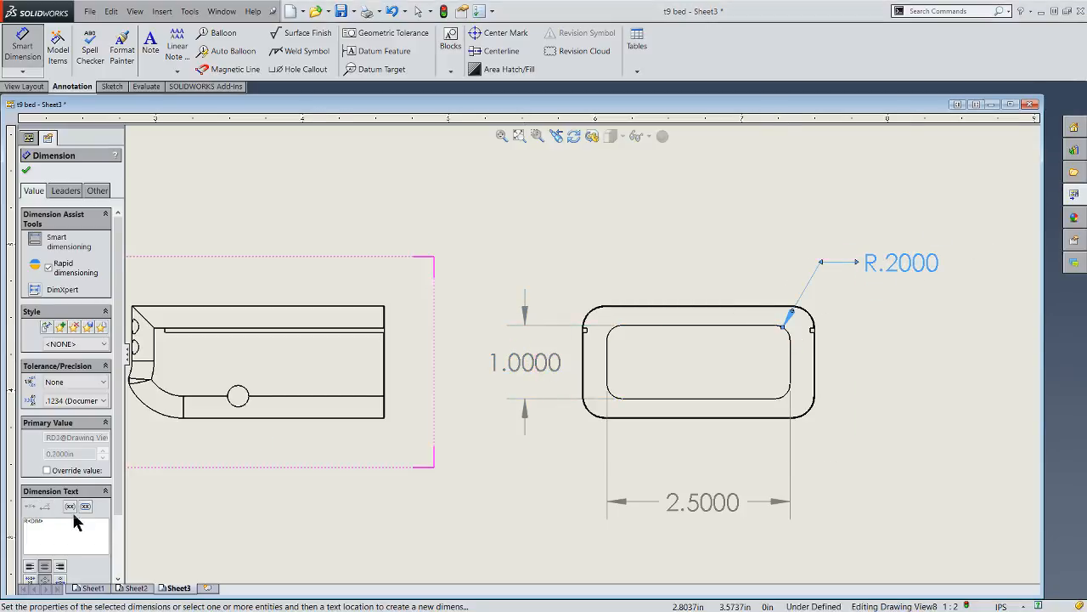
pyautogui.write('4x')
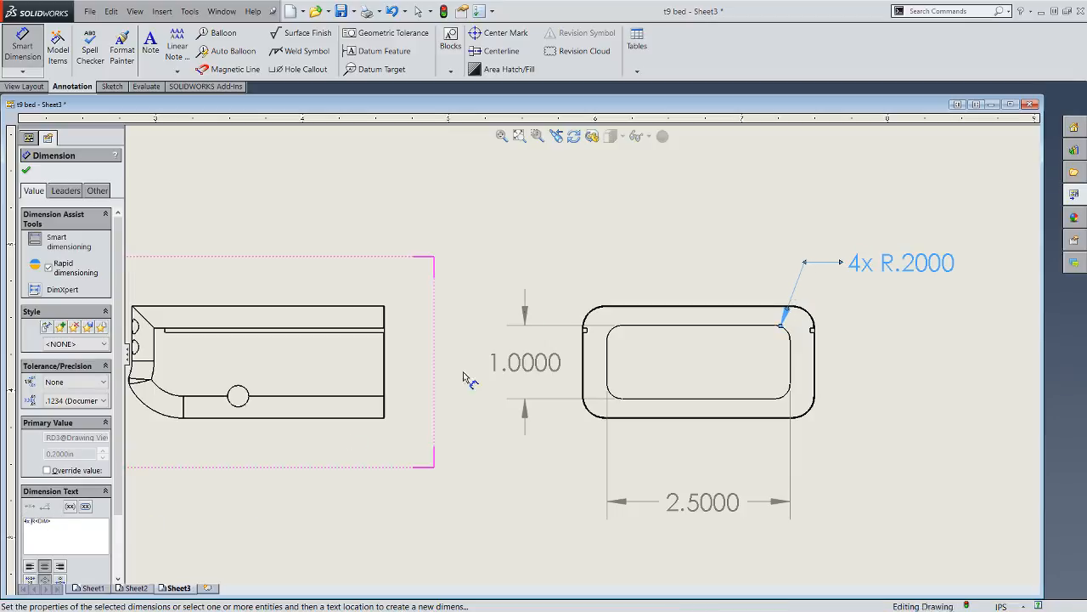
pyautogui.click(563, 217)
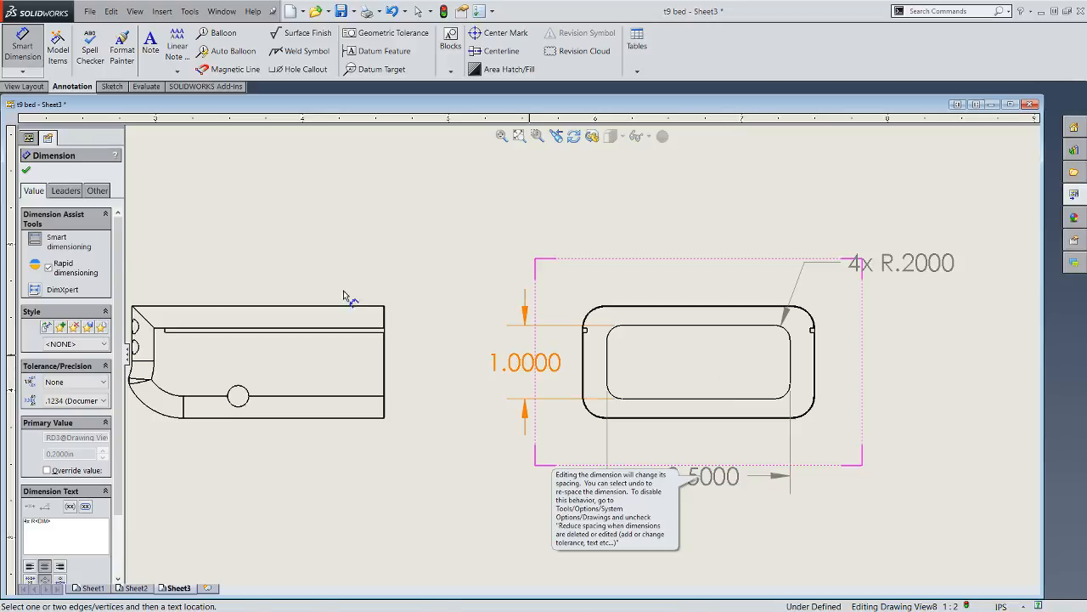
# - Create a circular detail view of the end view's upper-right corner and side groove, placed below and right of the end view
pyautogui.click(26, 87)
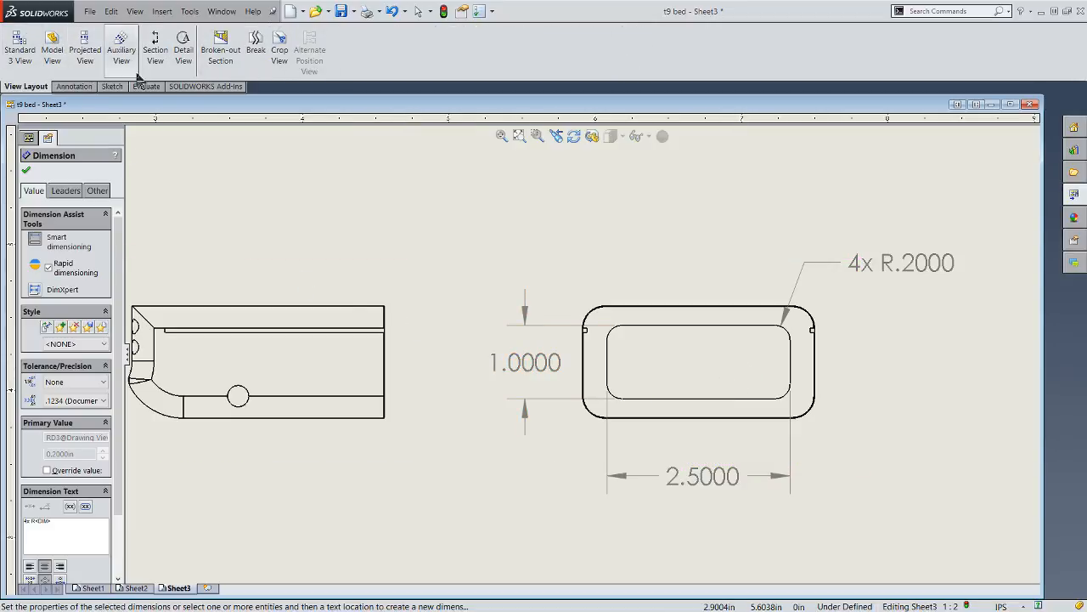
pyautogui.click(183, 49)
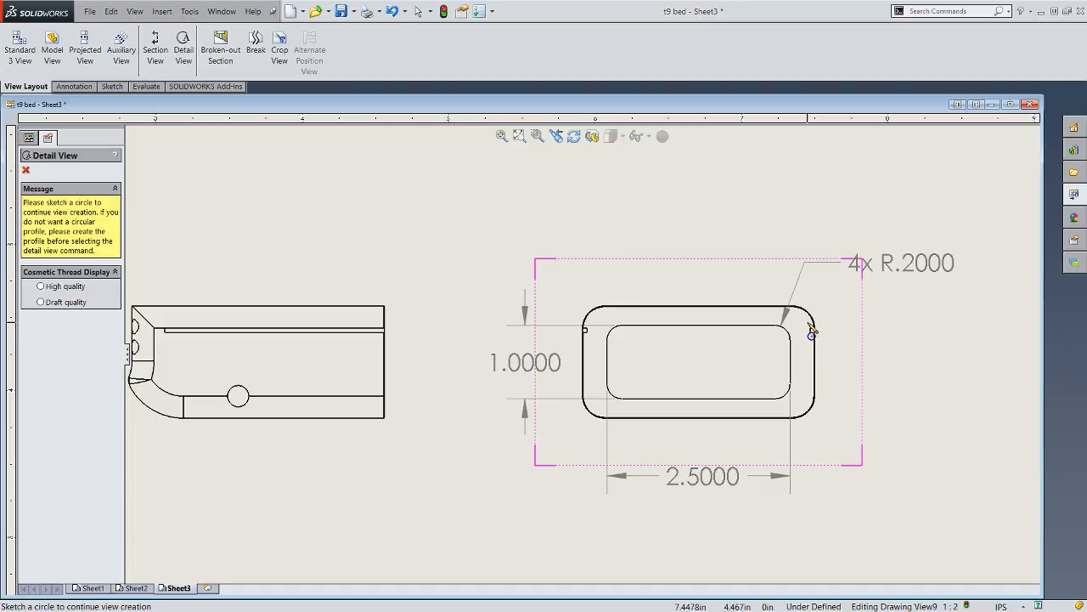
pyautogui.click(808, 324)
pyautogui.click(826, 352)
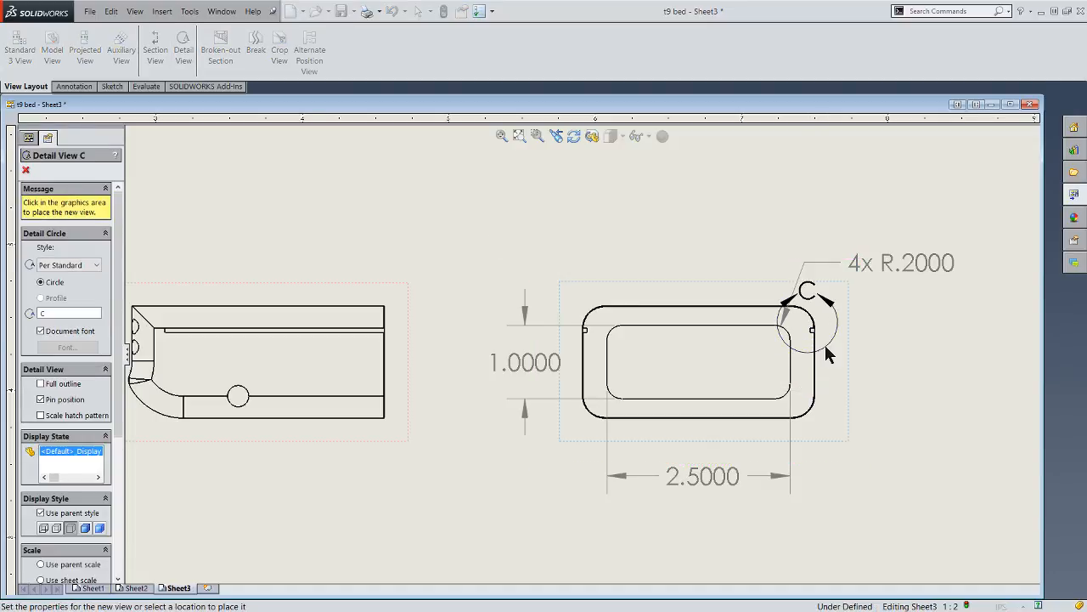
pyautogui.scroll(3, 828, 355)
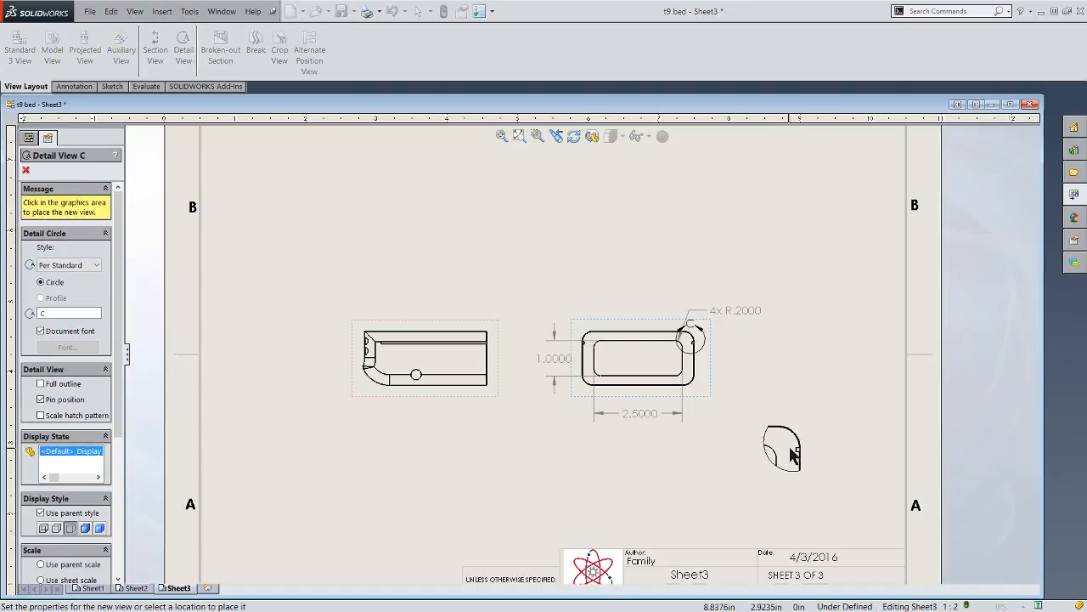
pyautogui.click(794, 456)
pyautogui.scroll(-2, 483, 372)
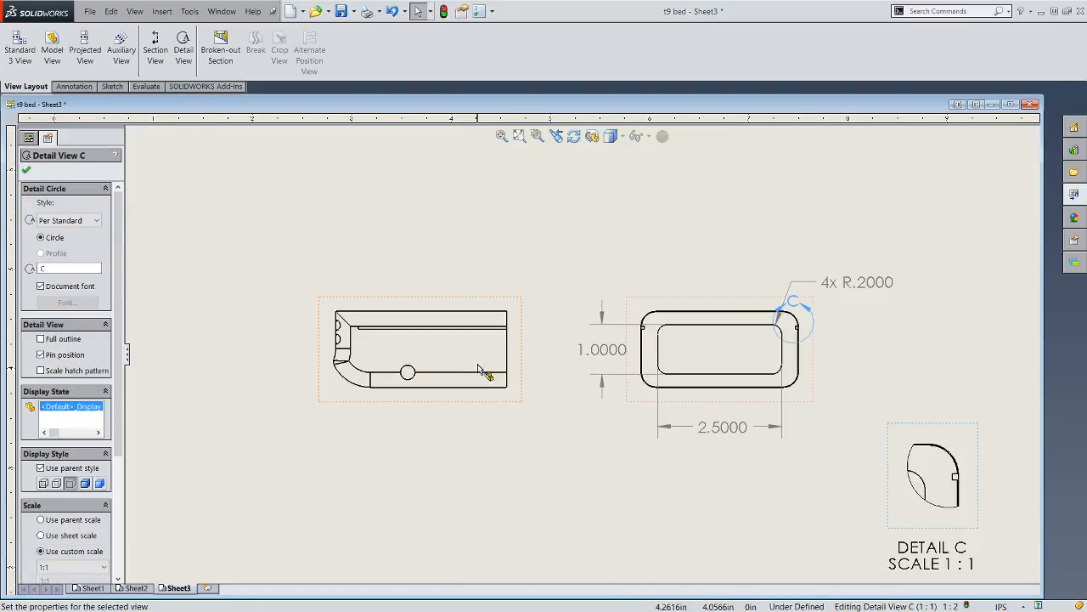
# - Add a center mark to the circular hole near the lower edge of the side view
pyautogui.scroll(-1, 478, 367)
pyautogui.scroll(-3, 437, 408)
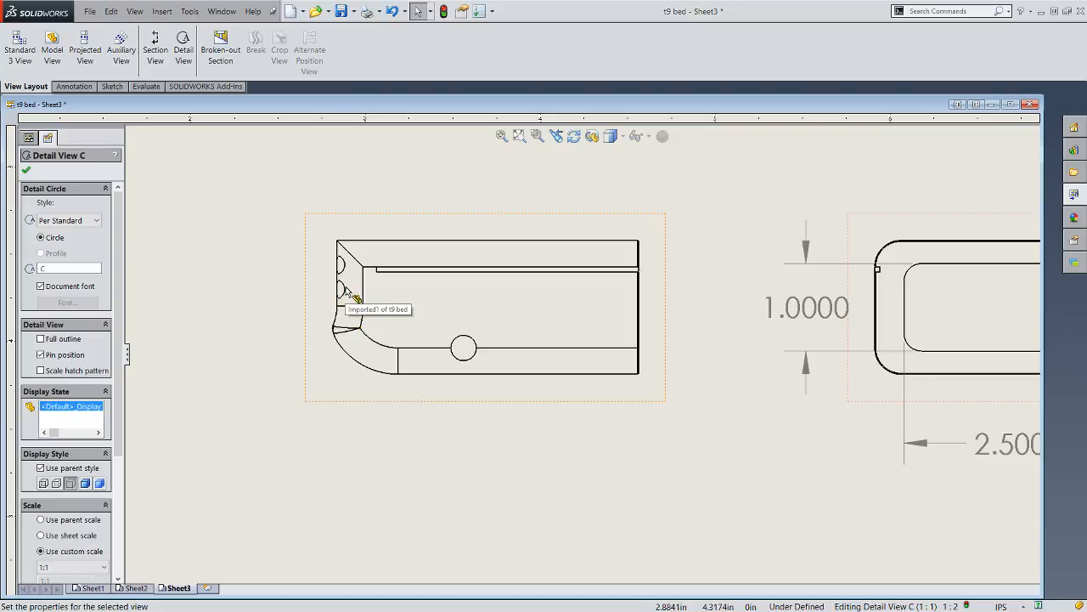
pyautogui.scroll(3, 471, 280)
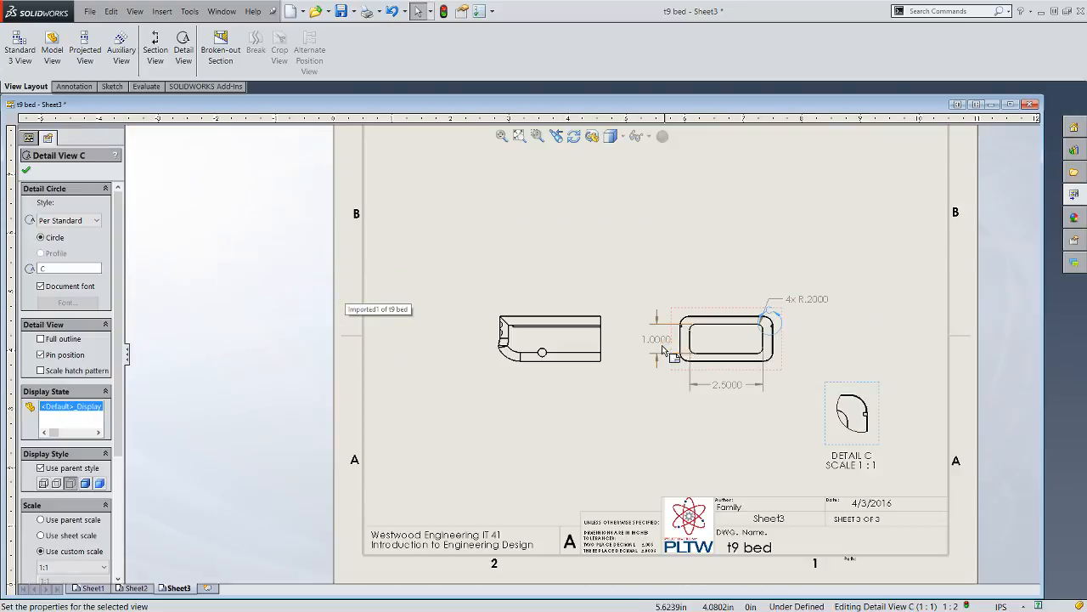
pyautogui.scroll(-1, 737, 347)
pyautogui.scroll(-1, 738, 347)
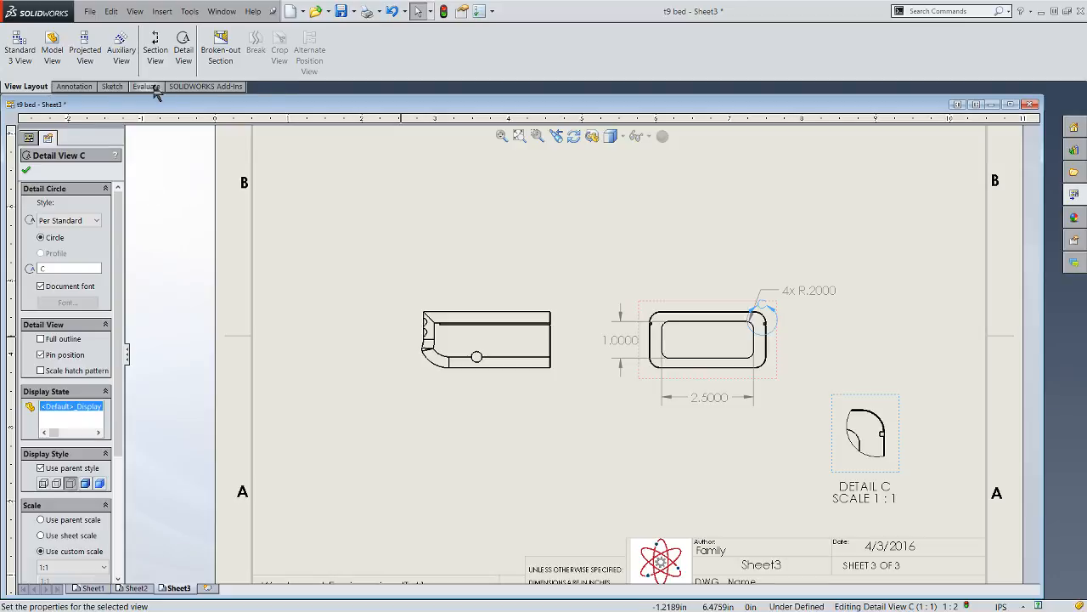
pyautogui.click(74, 87)
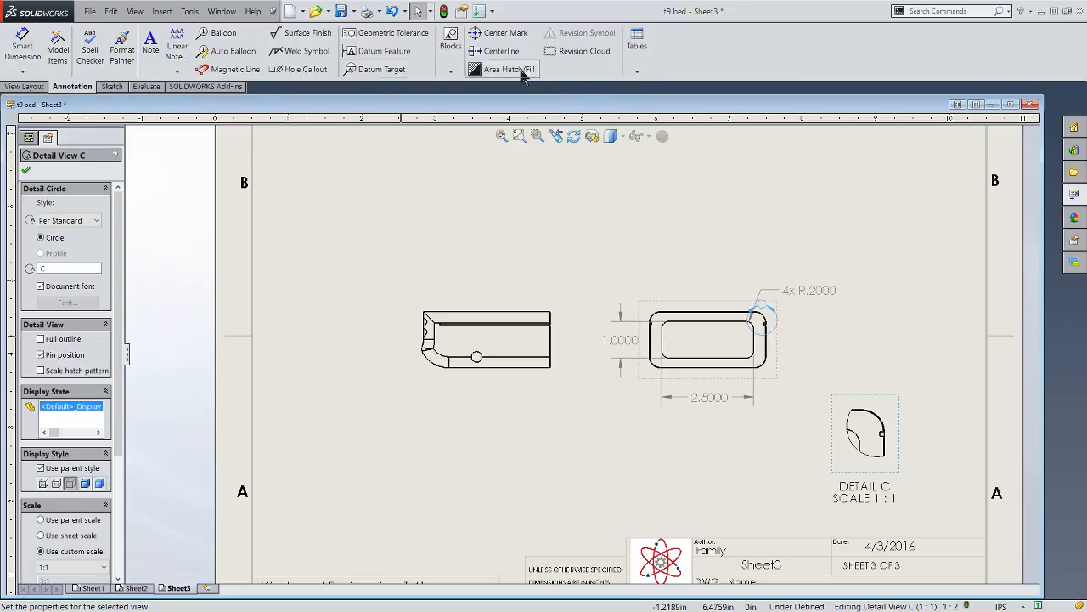
pyautogui.click(503, 37)
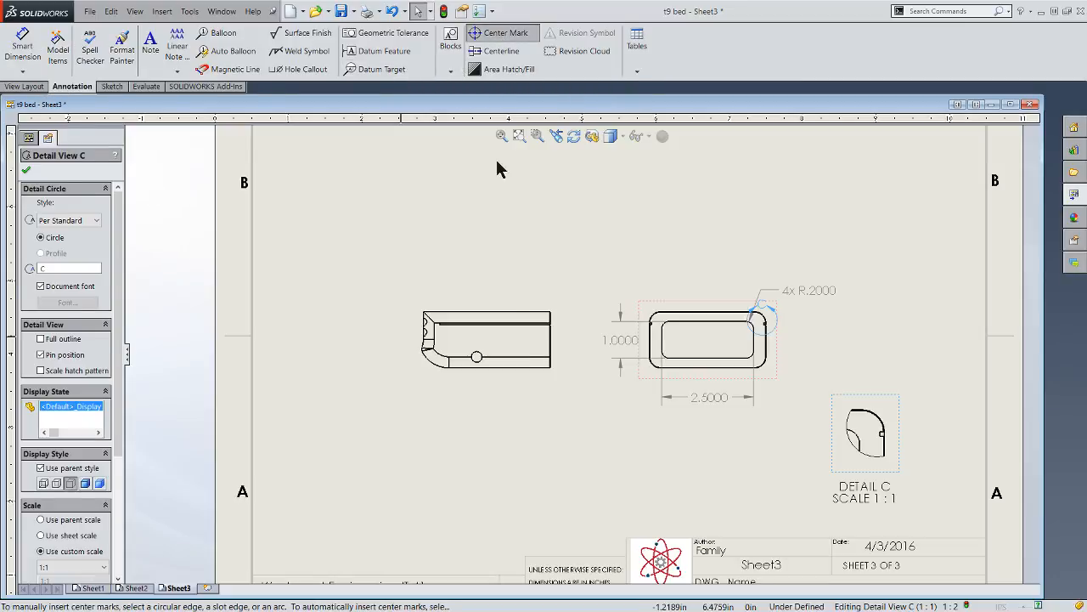
pyautogui.click(478, 356)
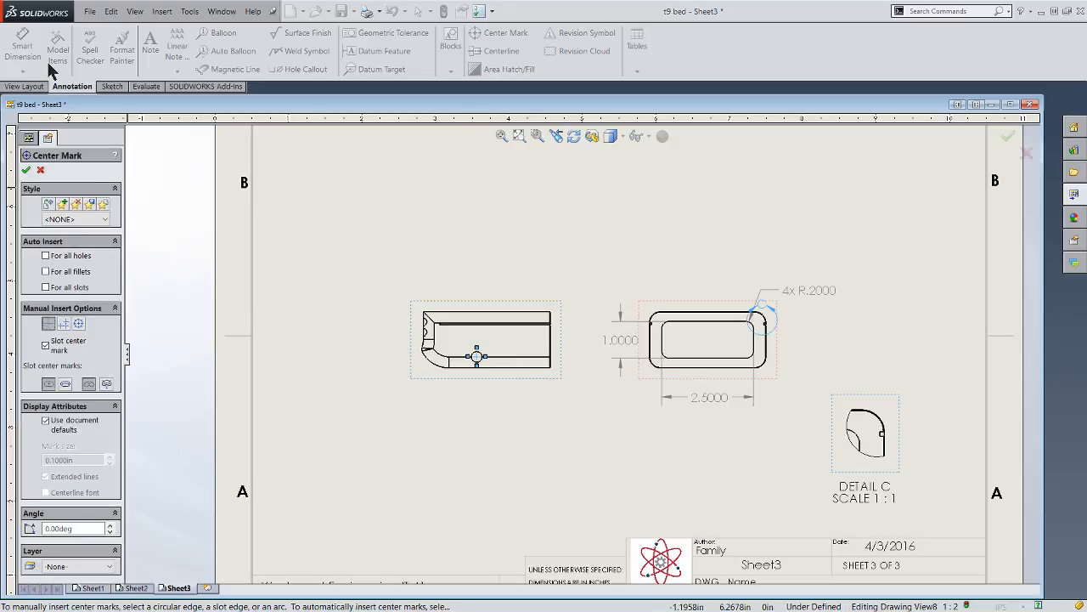
pyautogui.click(26, 170)
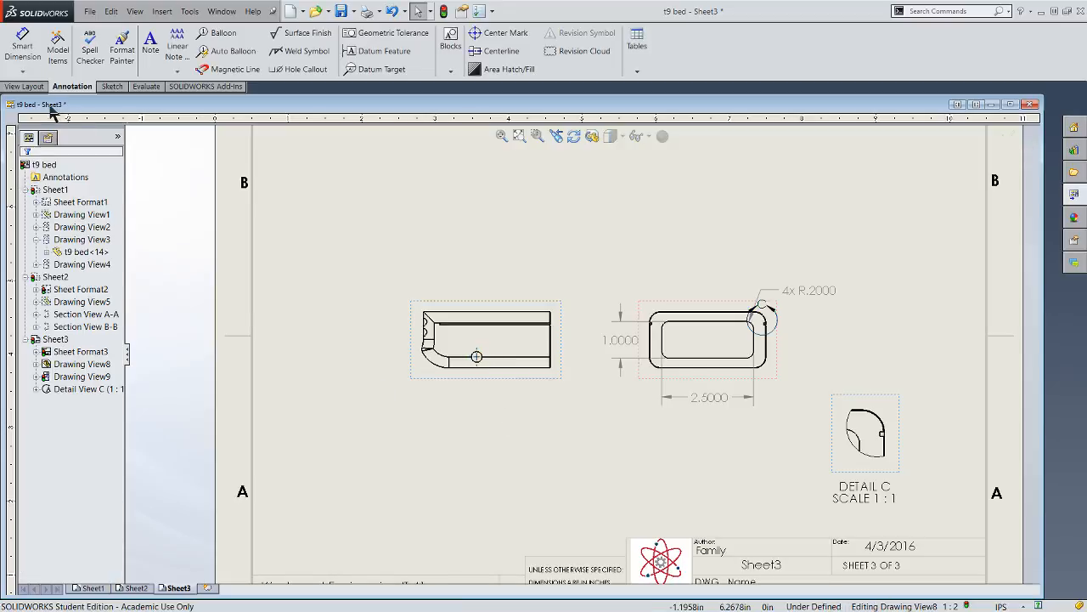
# - Dimension the horizontal distance from the side view's right edge to the hole center, placing it below the view
pyautogui.click(23, 51)
pyautogui.scroll(-3, 556, 364)
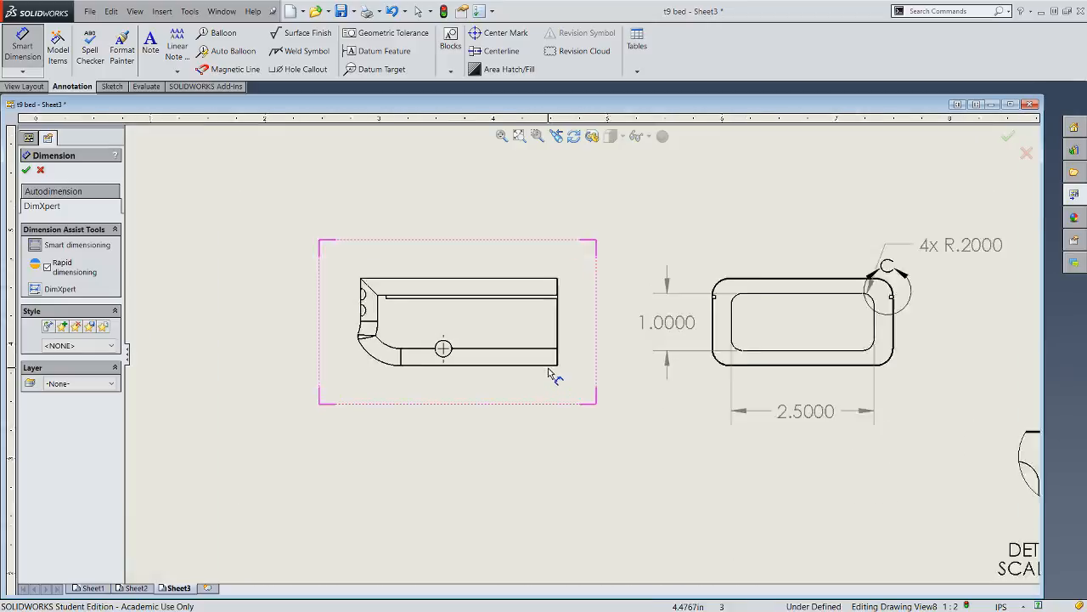
pyautogui.click(561, 340)
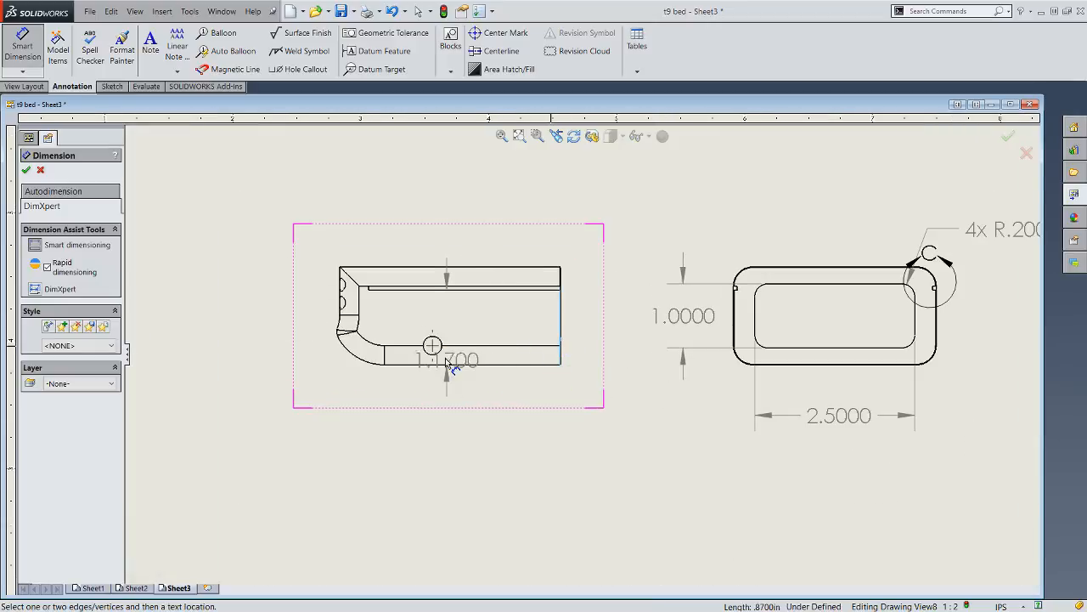
pyautogui.click(434, 362)
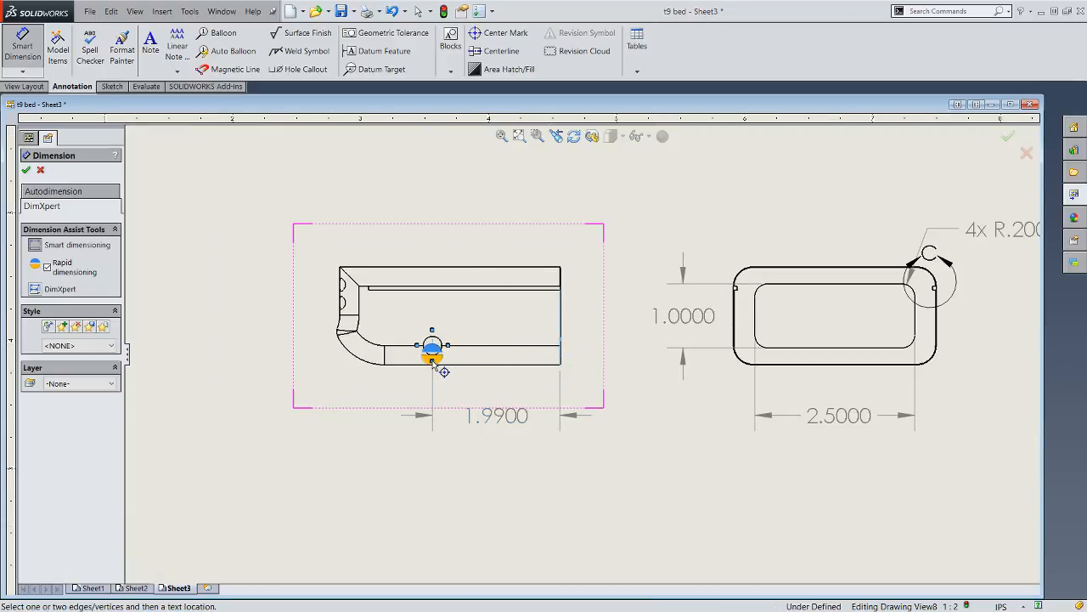
pyautogui.click(433, 359)
pyautogui.click(563, 344)
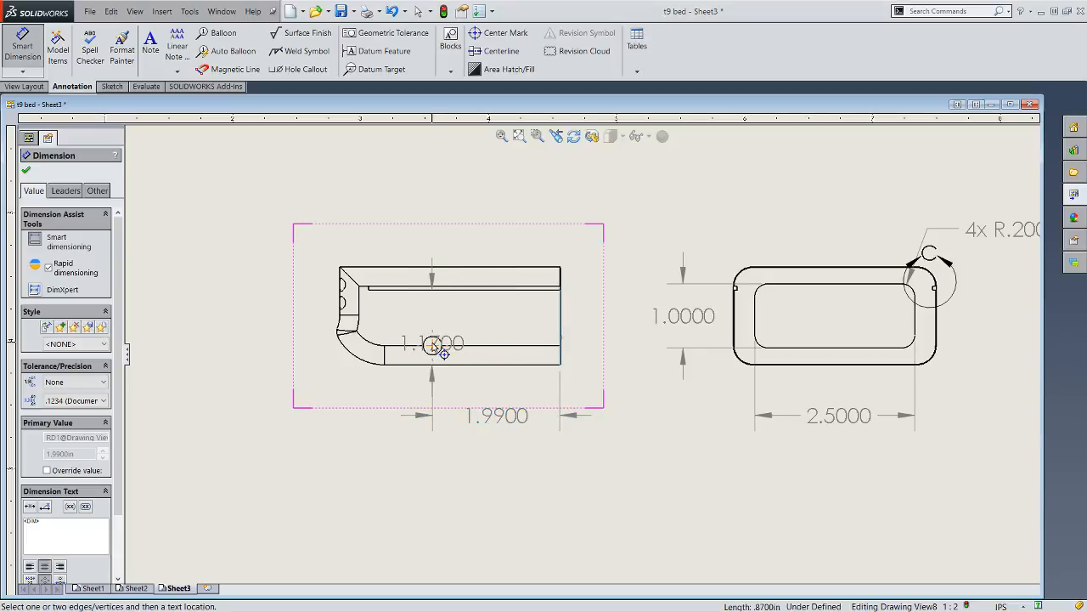
pyautogui.press('Escape')
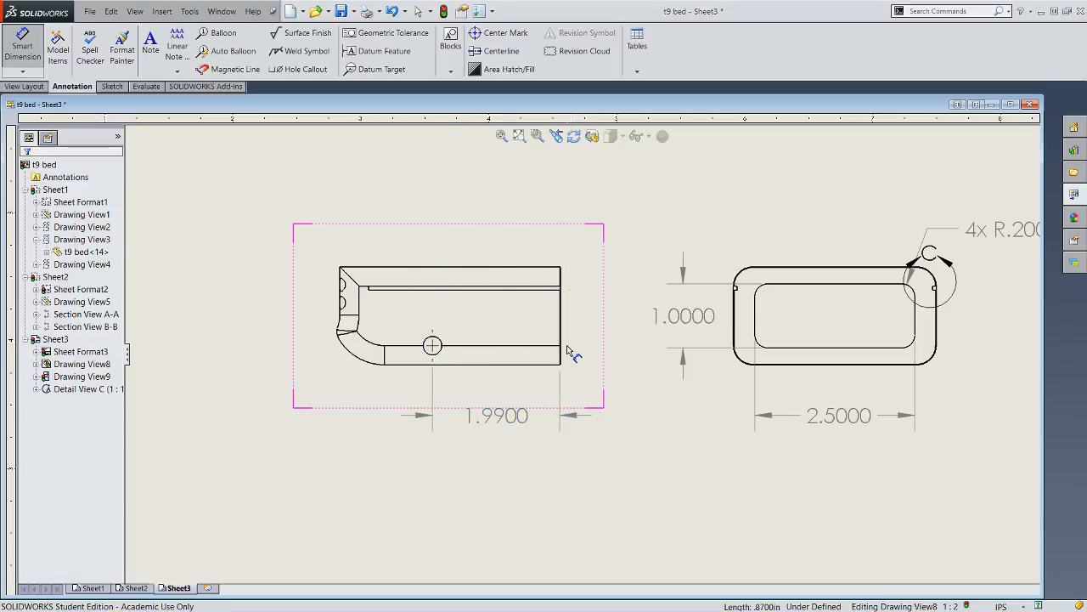
# - Dimension the vertical distance from the side view's bottom edge to the hole center, placing it at the view's lower right
pyautogui.click(537, 365)
pyautogui.click(433, 345)
pyautogui.click(447, 343)
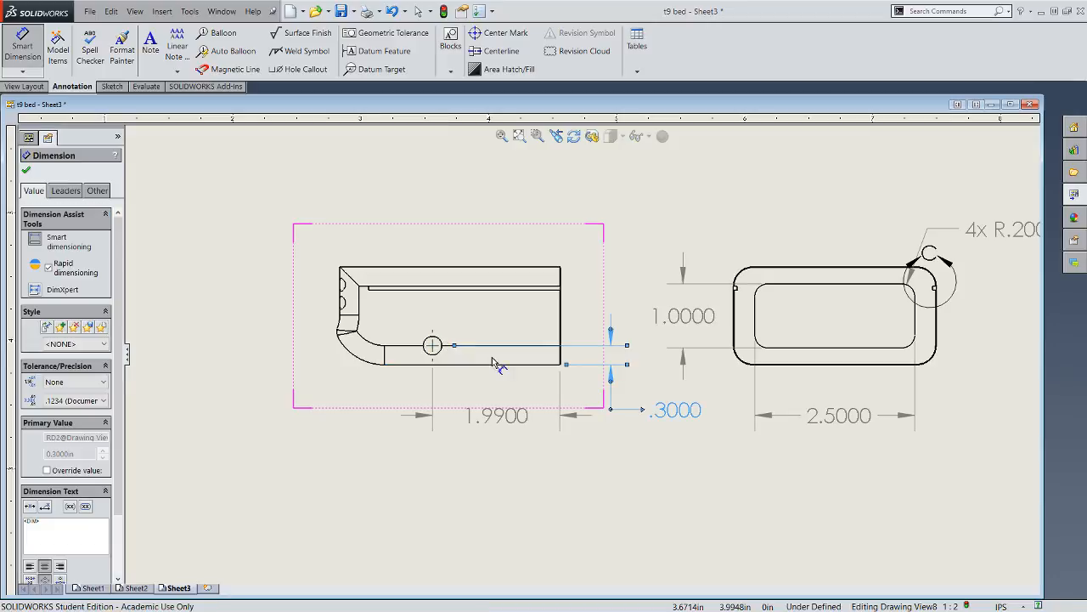
pyautogui.click(698, 469)
pyautogui.press('Escape')
pyautogui.scroll(1, 656, 488)
pyautogui.scroll(-1, 583, 429)
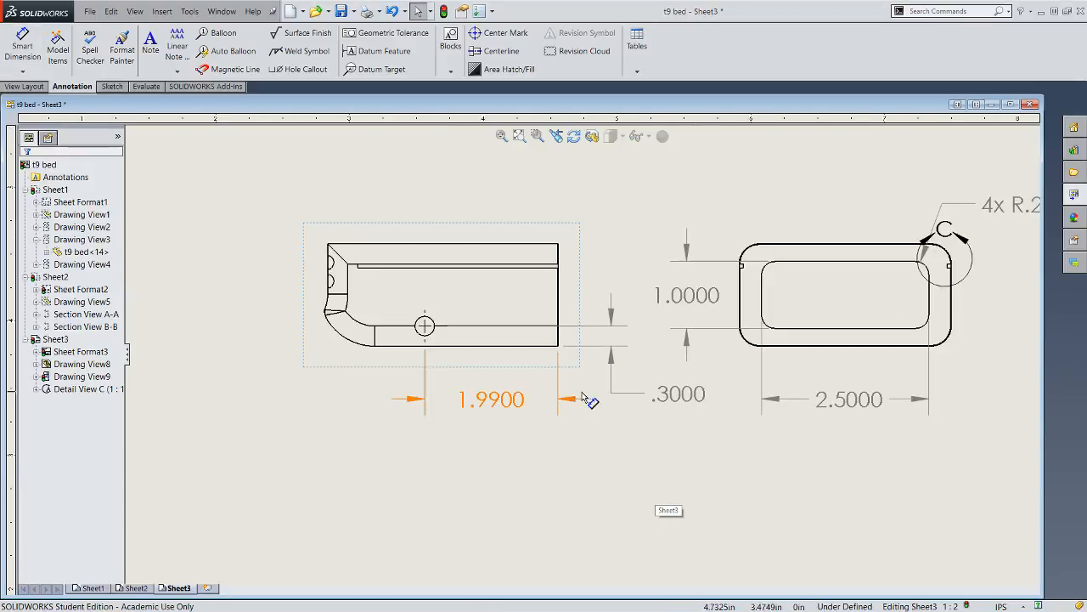
pyautogui.click(538, 347)
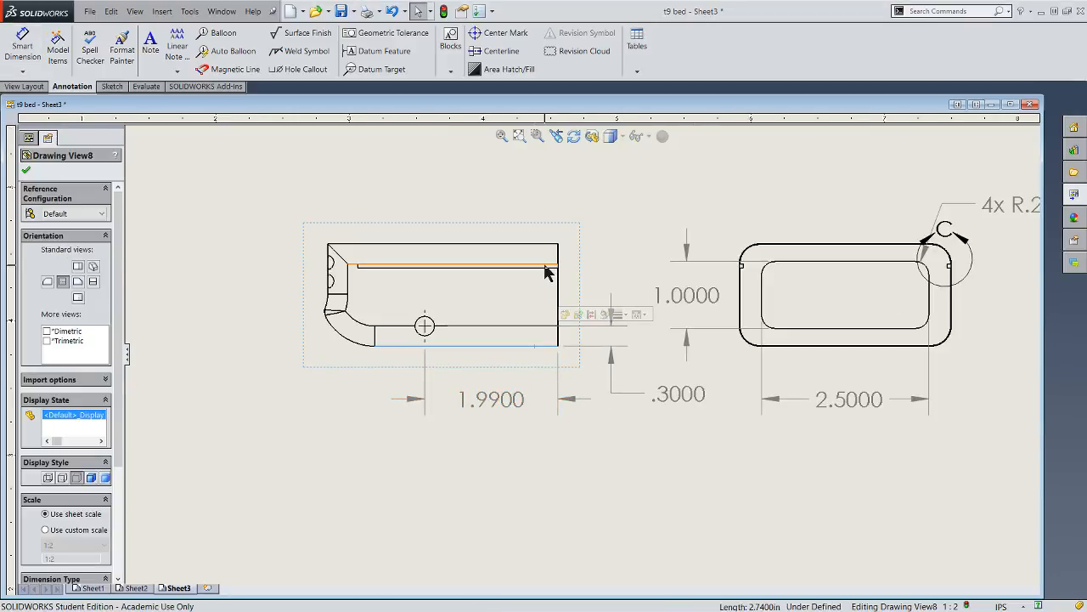
pyautogui.click(23, 47)
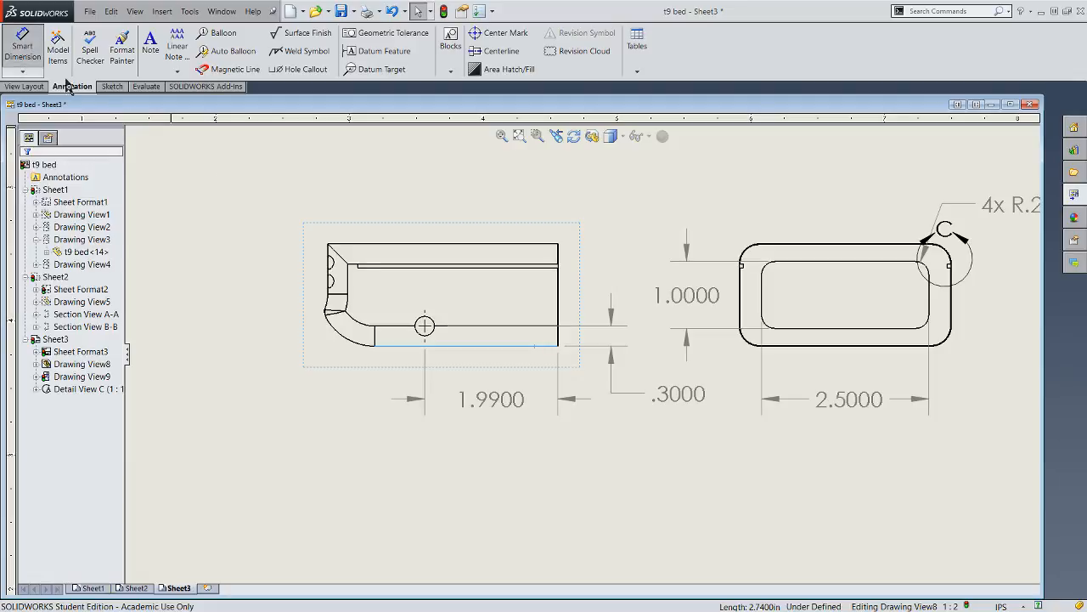
pyautogui.click(506, 344)
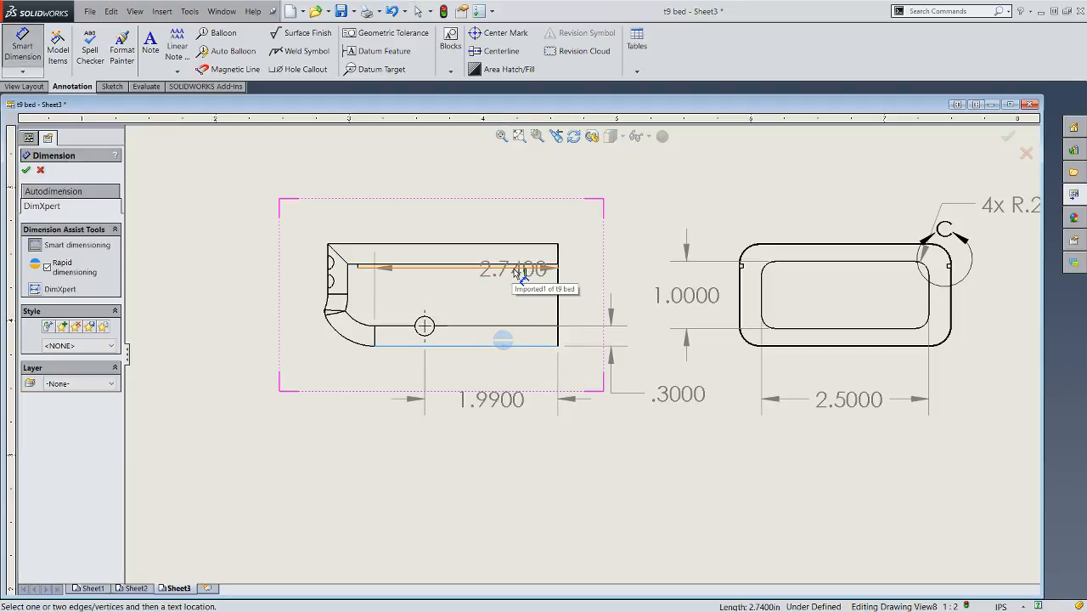
pyautogui.click(196, 149)
pyautogui.click(18, 47)
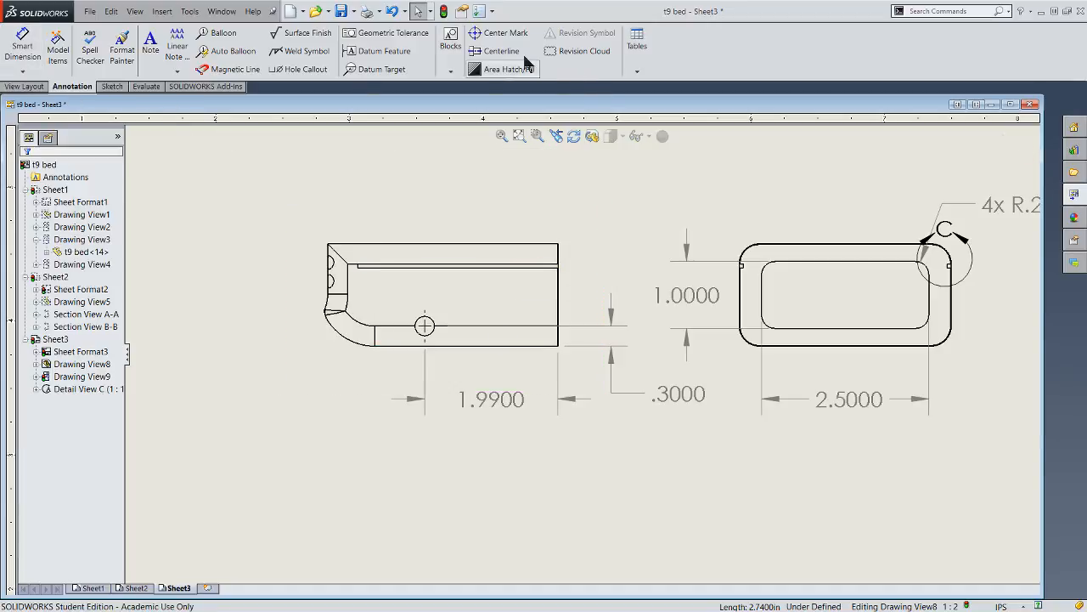
# - Add a centerline midway between the two long edges of the narrow groove in the side view
pyautogui.click(497, 51)
pyautogui.scroll(-5, 544, 255)
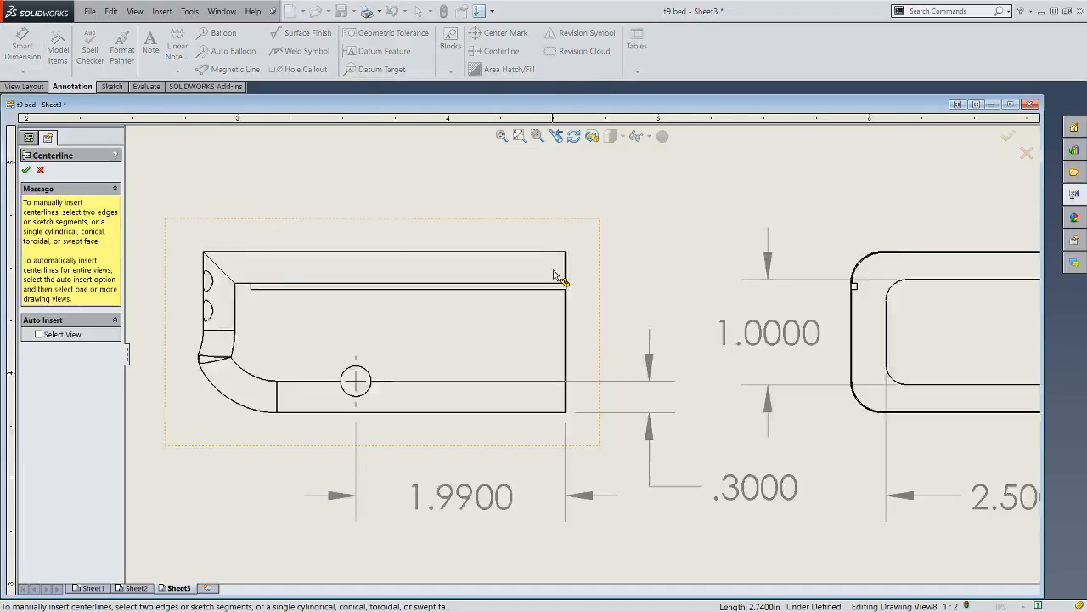
pyautogui.click(545, 311)
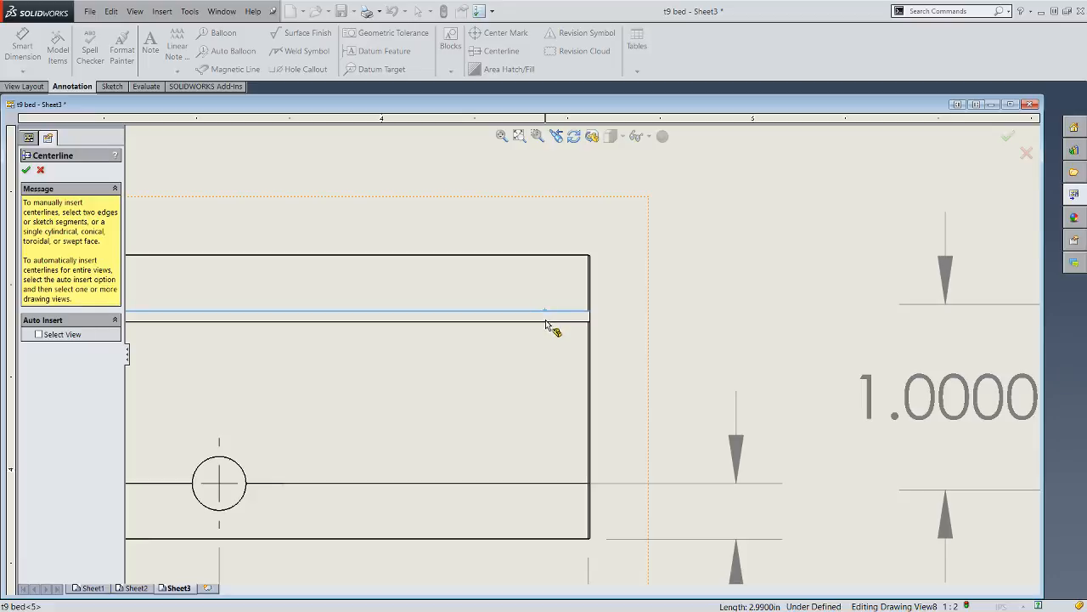
pyautogui.click(546, 322)
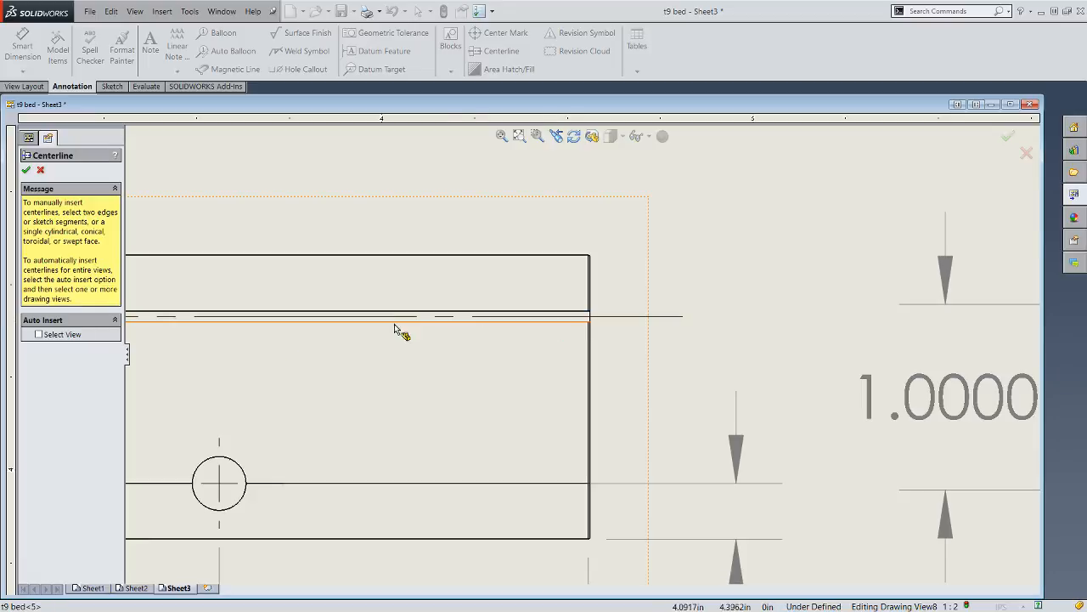
pyautogui.click(26, 172)
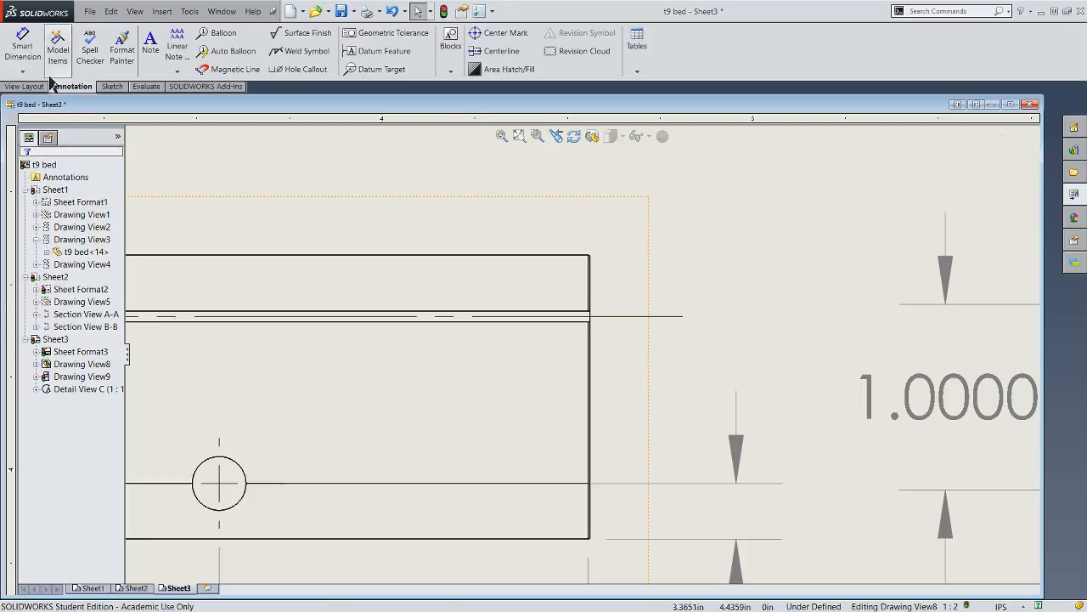
# - Dimension the height from the side view's bottom edge to the groove centerline, placing it to the right of the view
pyautogui.click(21, 50)
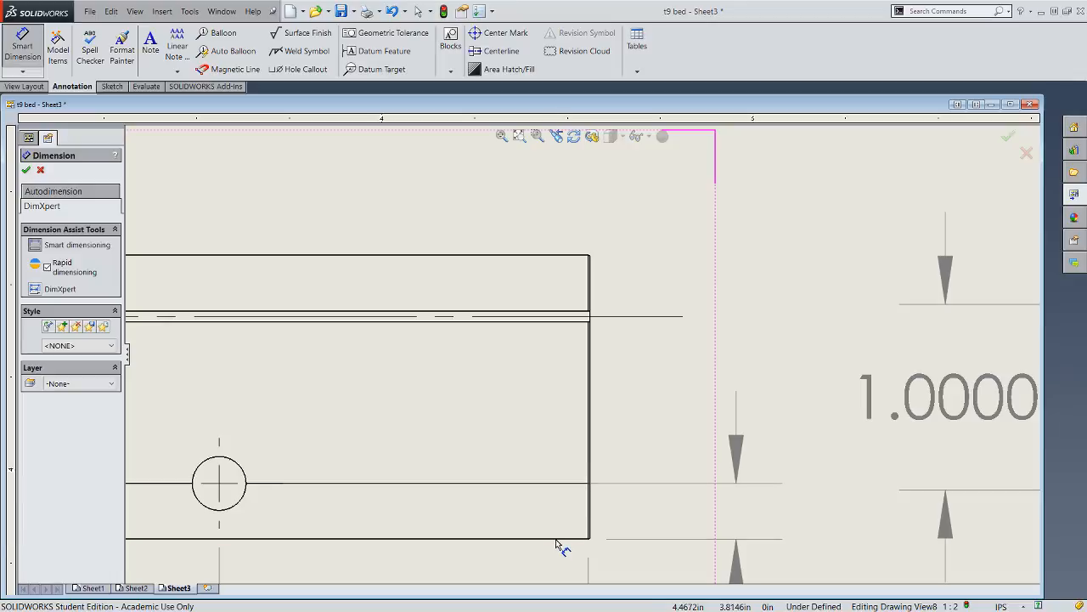
pyautogui.click(555, 538)
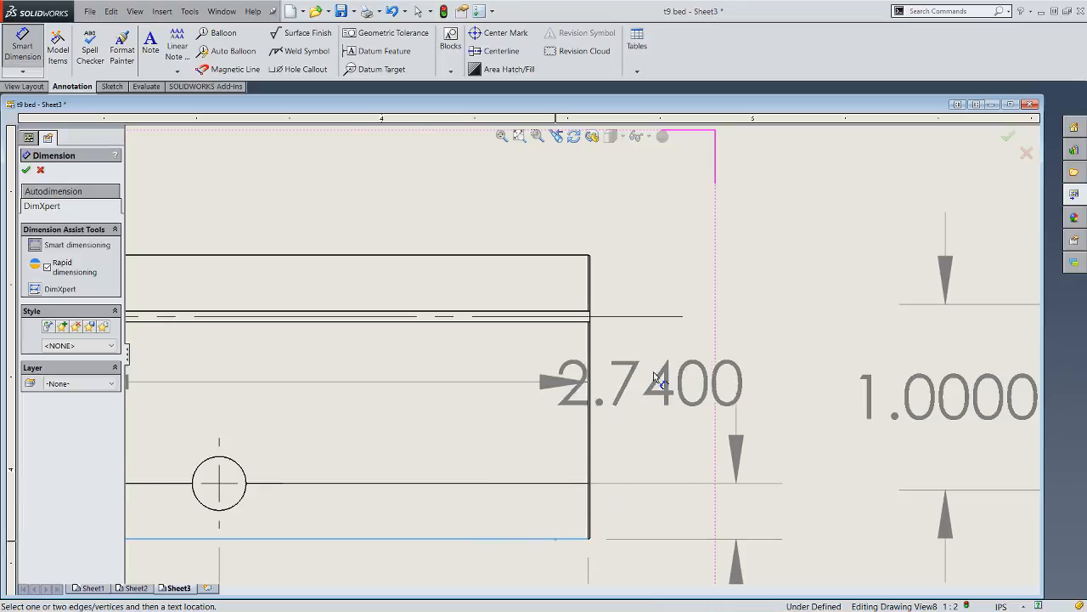
pyautogui.click(641, 317)
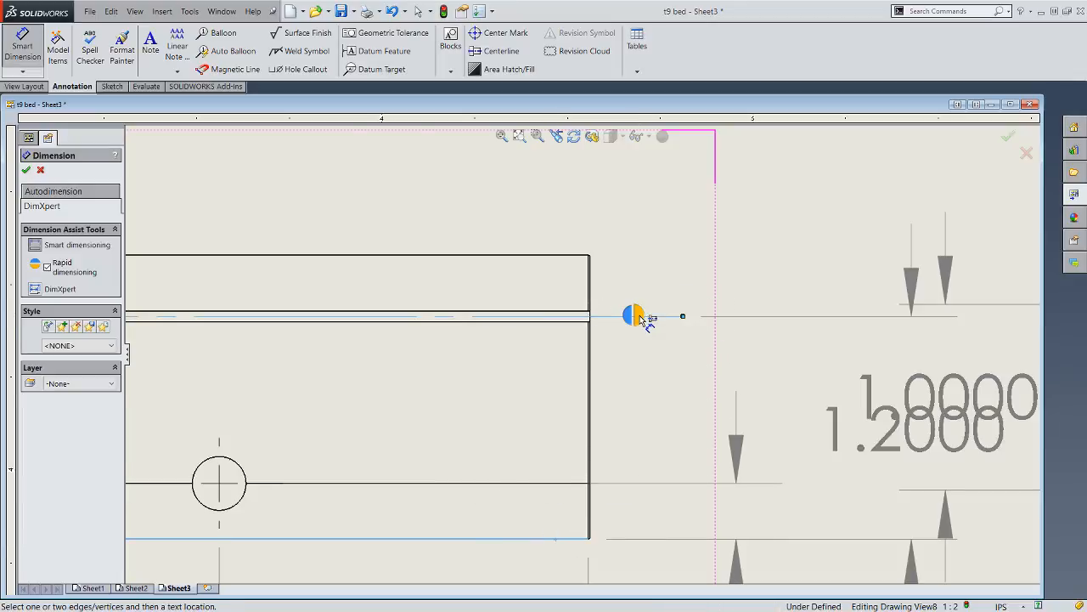
pyautogui.click(668, 280)
pyautogui.scroll(7, 595, 357)
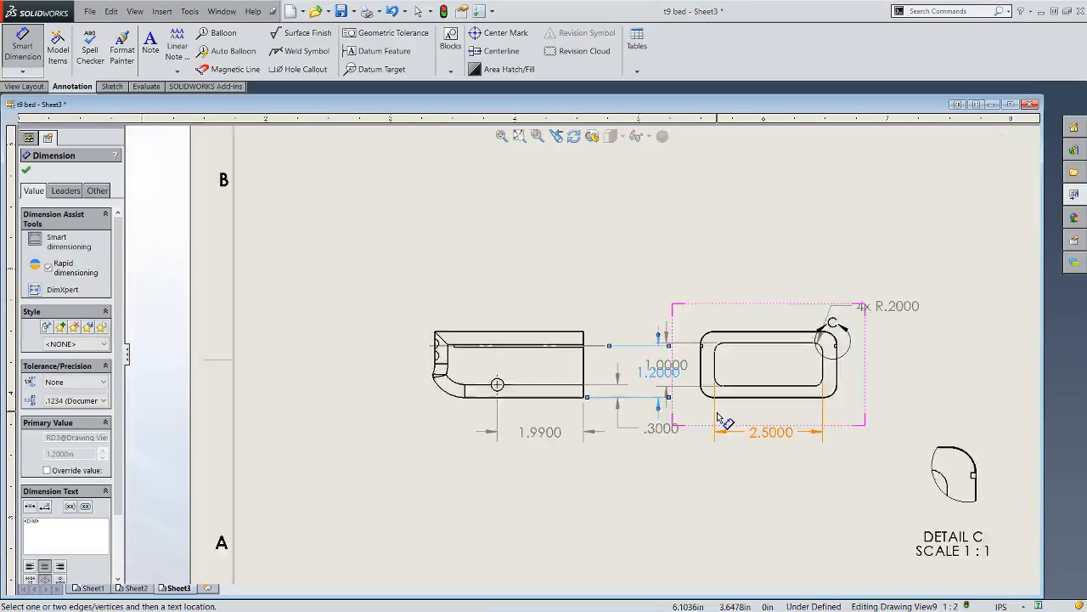
# - Move the side view up and left so its dimensions clear those of the end view
pyautogui.click(34, 50)
pyautogui.moveTo(478, 405)
pyautogui.mouseDown()
pyautogui.moveTo(382, 365)
pyautogui.moveTo(389, 347)
pyautogui.mouseUp()
pyautogui.click(550, 448)
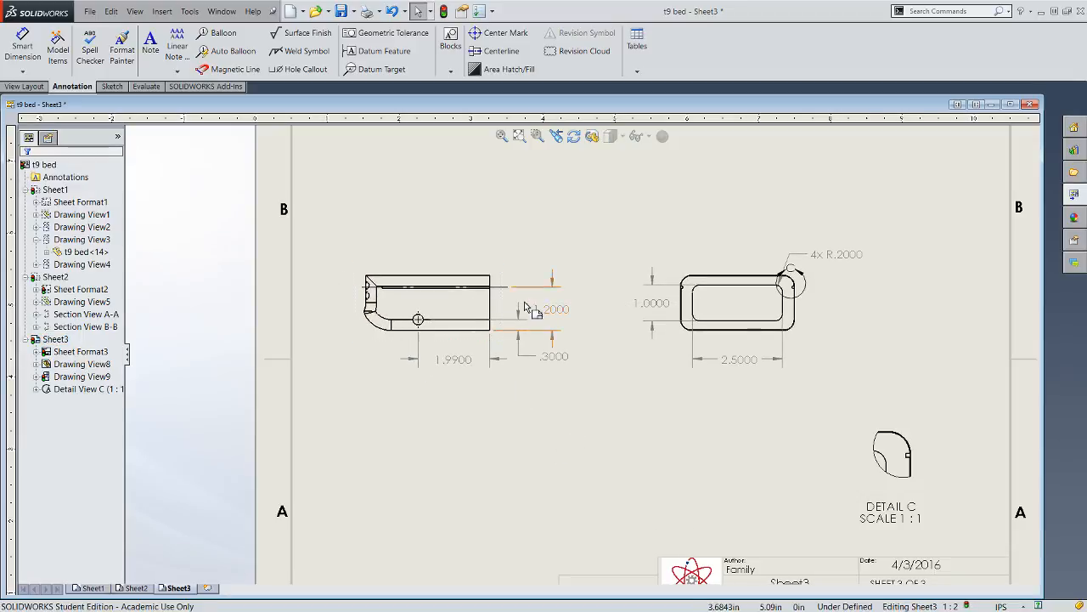
# - Dimension the side view's overall height between its top and bottom edges, placing it outside the groove height dimension
pyautogui.scroll(2, 510, 302)
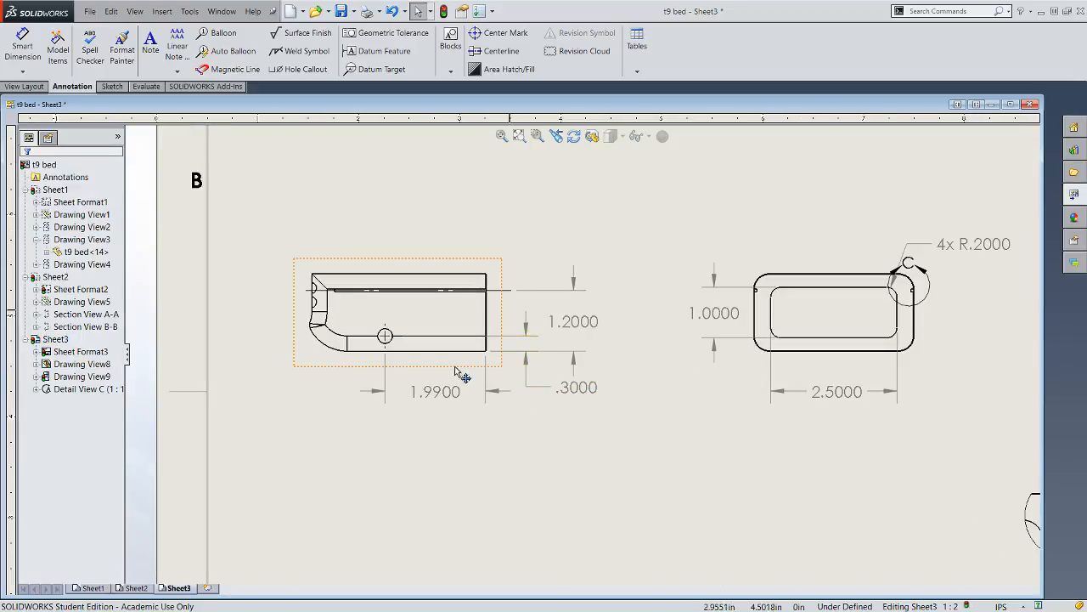
pyautogui.click(22, 47)
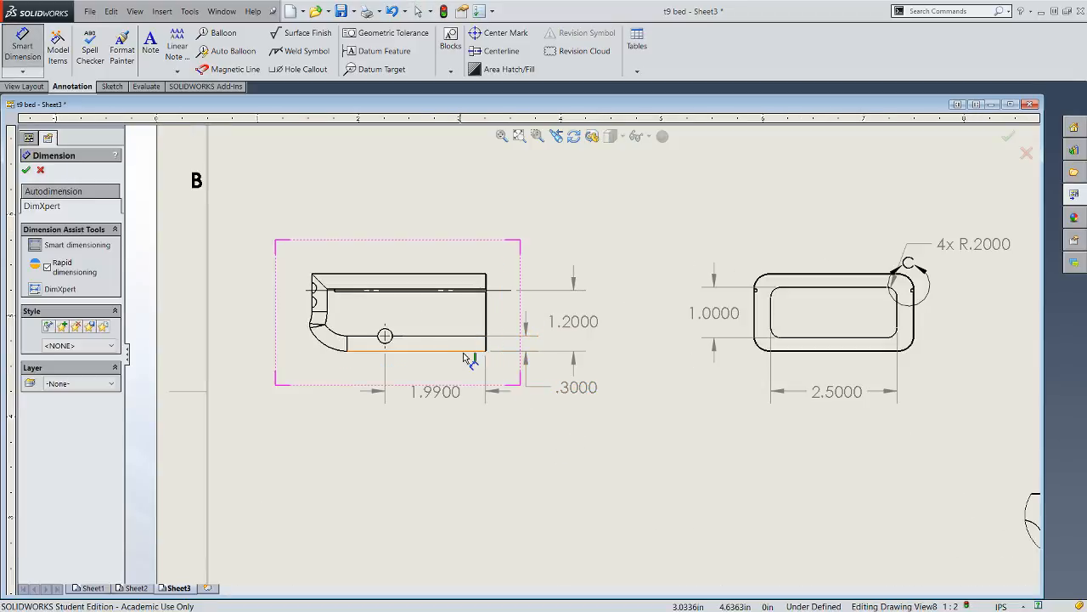
pyautogui.click(454, 275)
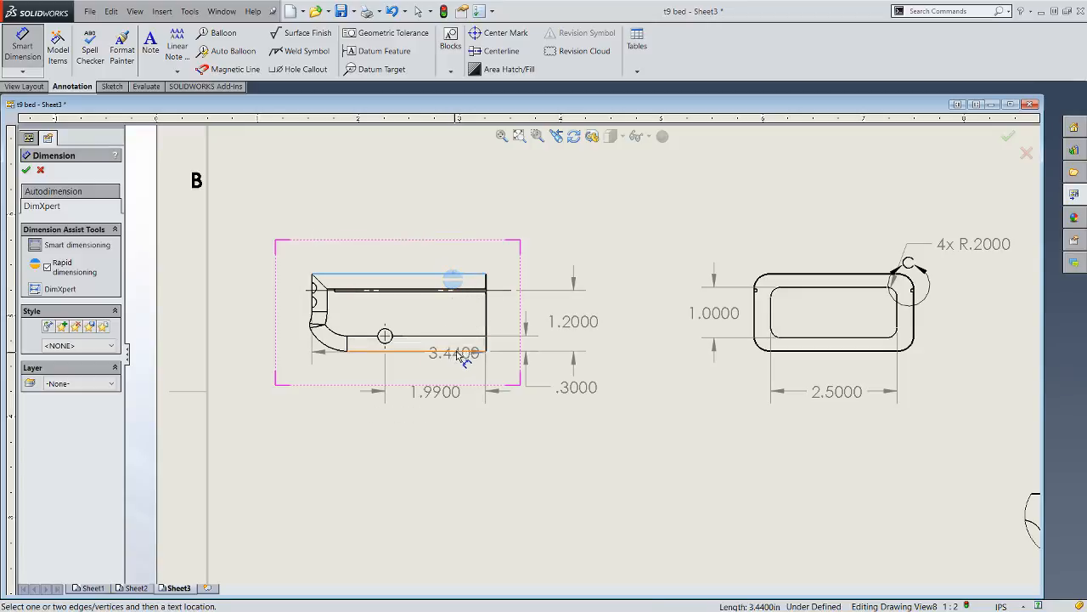
pyautogui.click(462, 351)
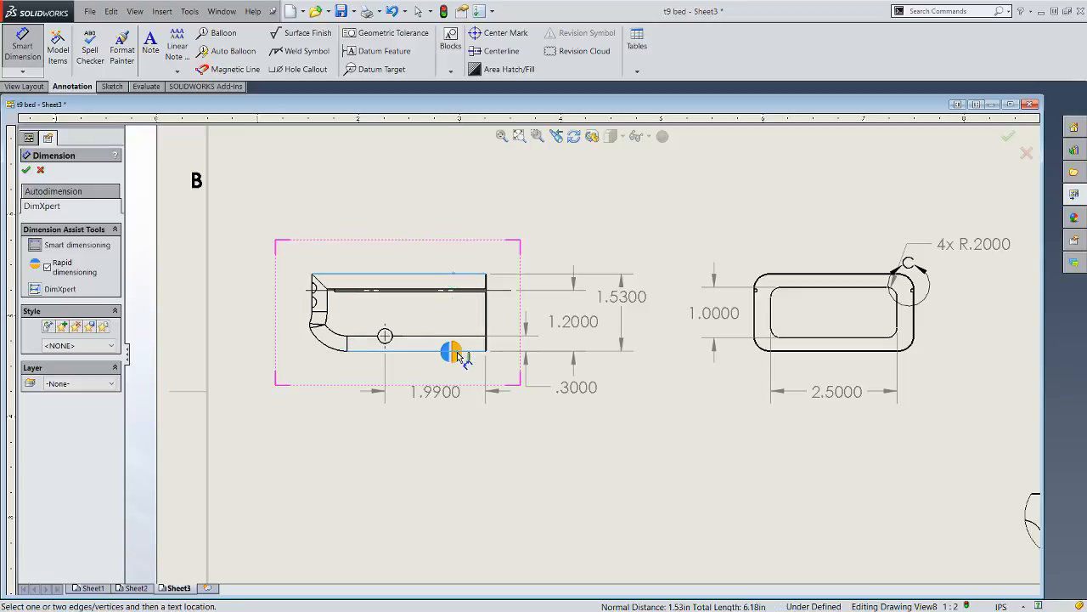
pyautogui.click(624, 302)
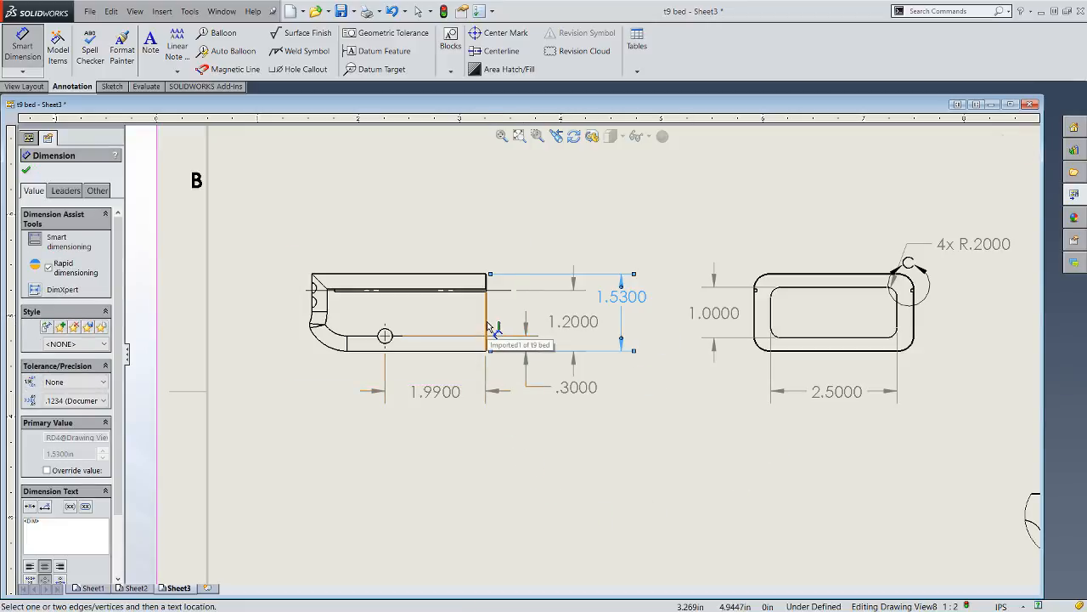
# - Dimension the radius of the tiny fillet at the side view's upper-right corner, placing it above the height dimensions
pyautogui.scroll(-5, 488, 327)
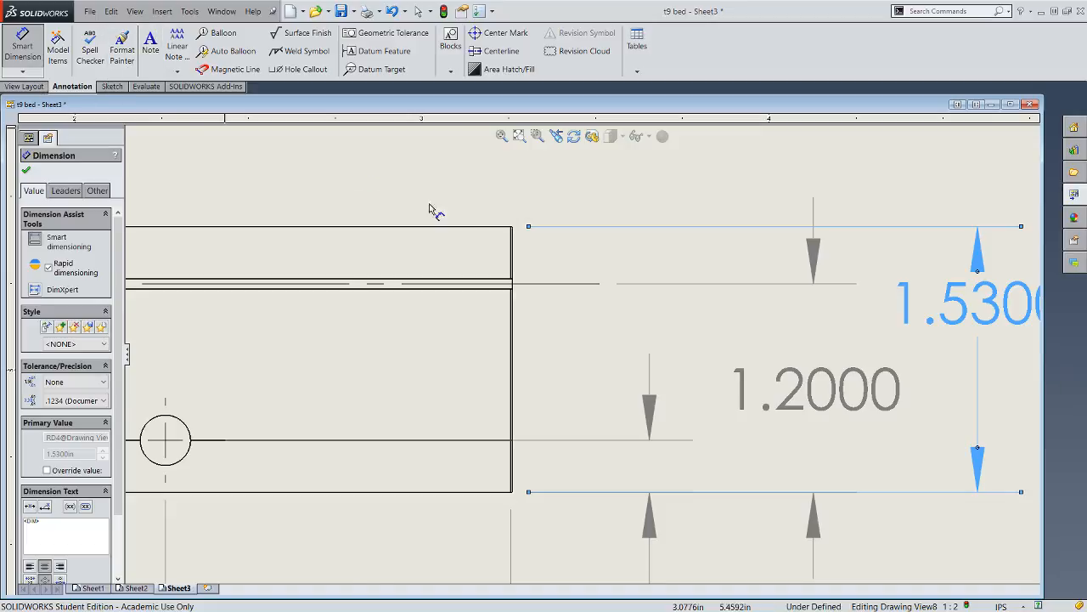
pyautogui.scroll(4, 476, 231)
pyautogui.scroll(4, 850, 333)
pyautogui.scroll(-5, 854, 333)
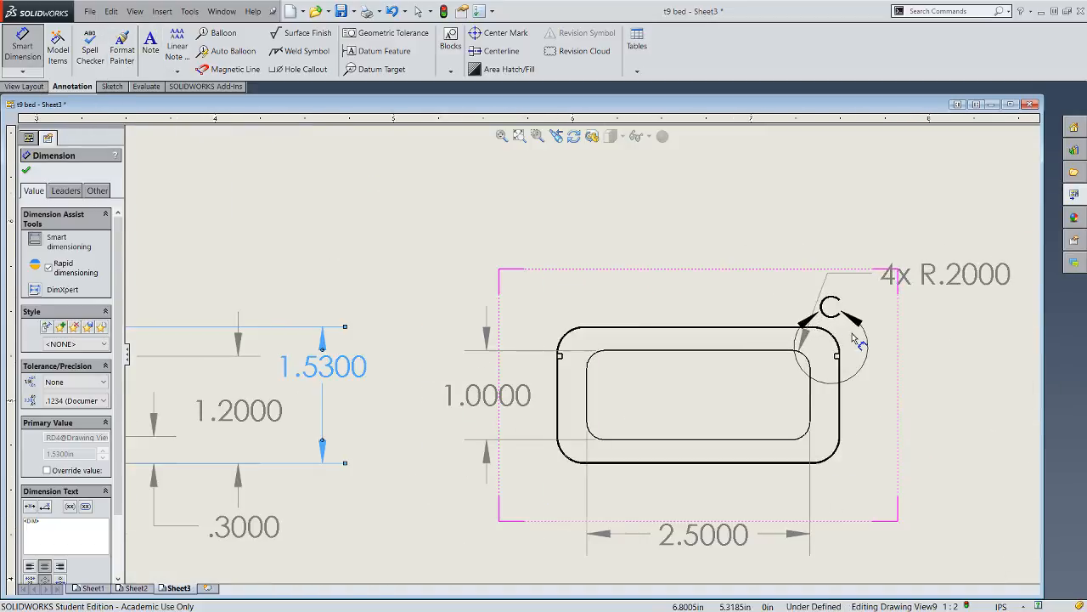
pyautogui.scroll(-4, 855, 399)
pyautogui.scroll(4, 370, 384)
pyautogui.scroll(5, 450, 312)
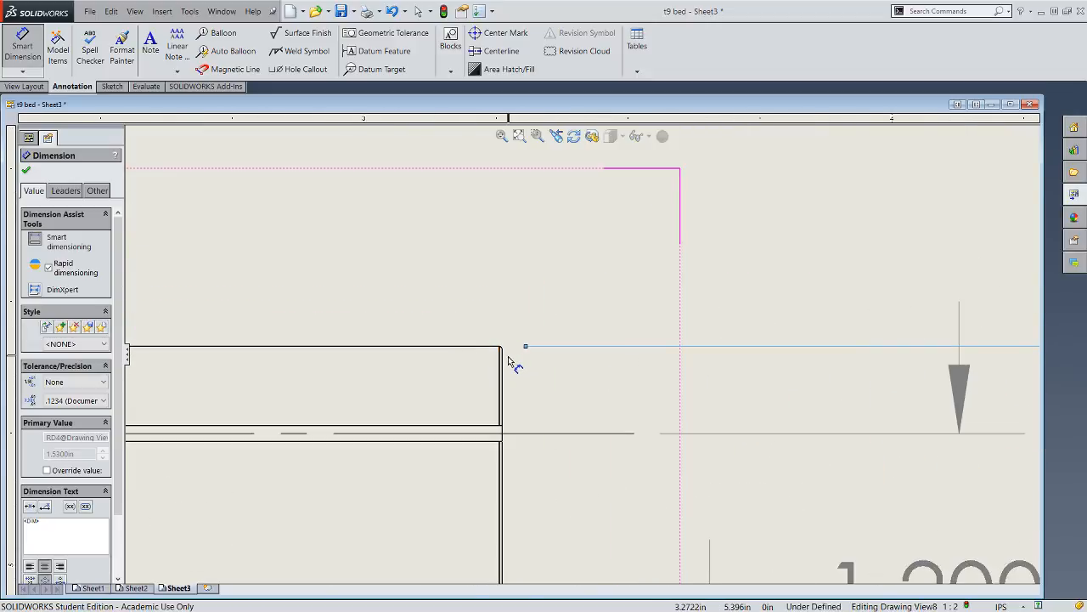
pyautogui.scroll(3, 507, 356)
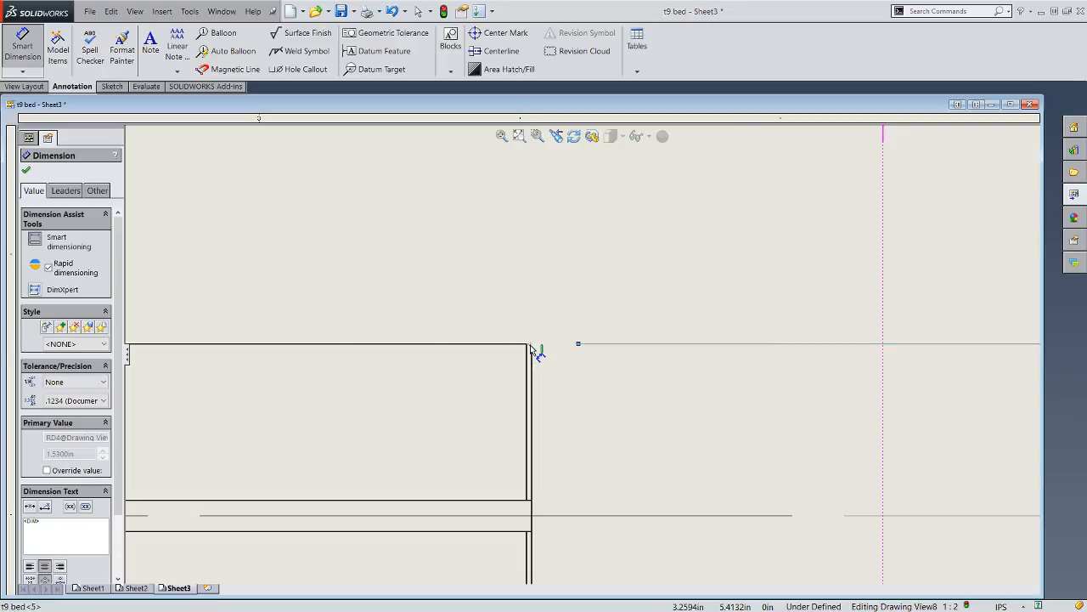
pyautogui.click(530, 347)
pyautogui.scroll(-1, 758, 209)
pyautogui.scroll(-4, 759, 209)
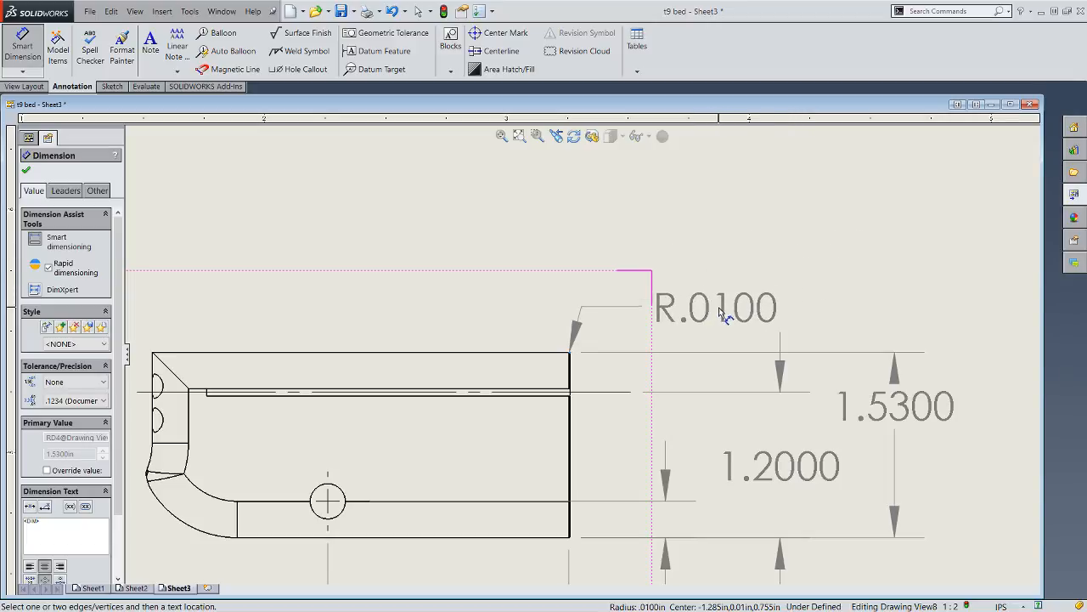
pyautogui.click(722, 323)
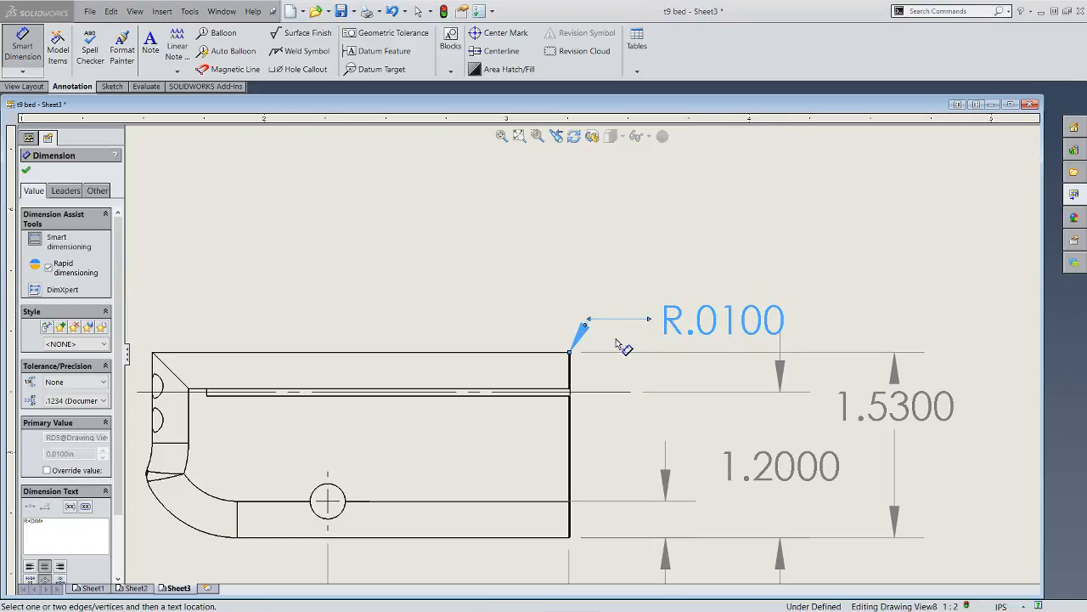
pyautogui.click(25, 171)
# - Delete the corner fillet radius dimension from the side view
pyautogui.click(678, 326)
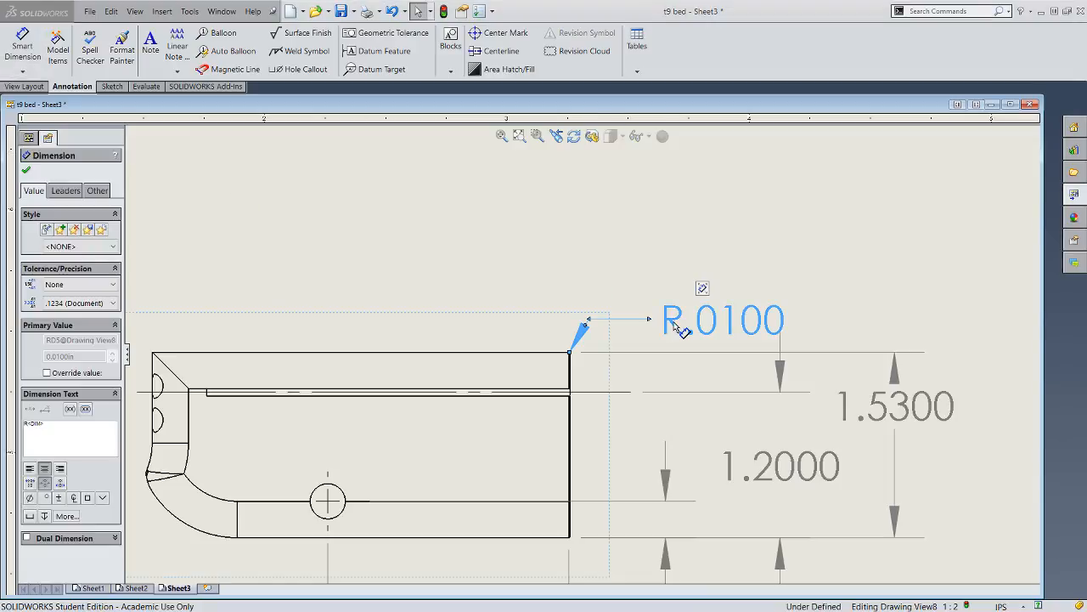
pyautogui.press('Delete')
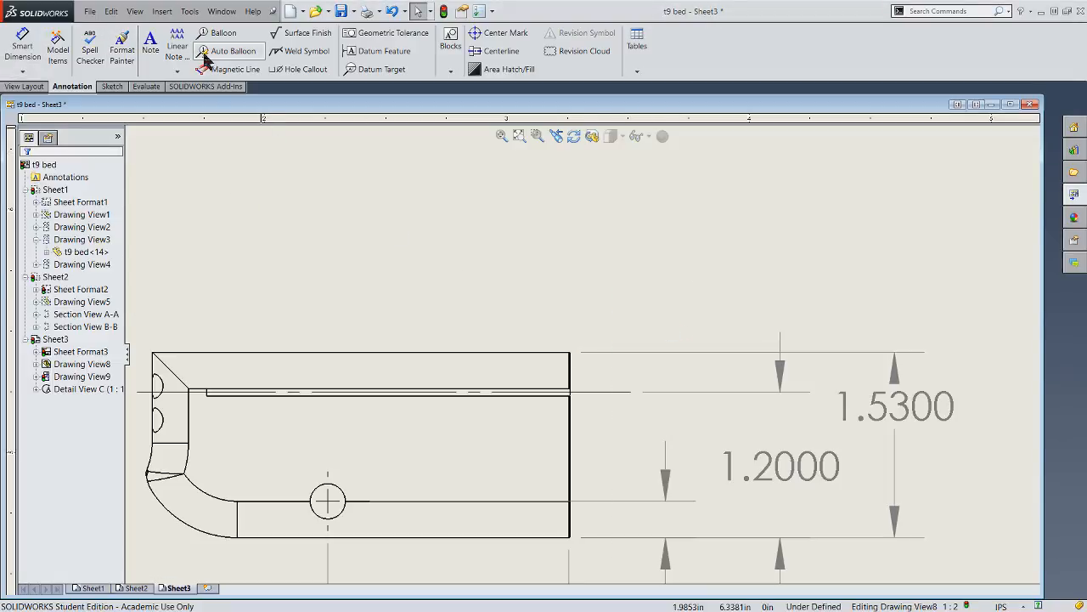
# - Create a circular detail view of the side view's upper-right corner and place it above the end view
pyautogui.click(26, 86)
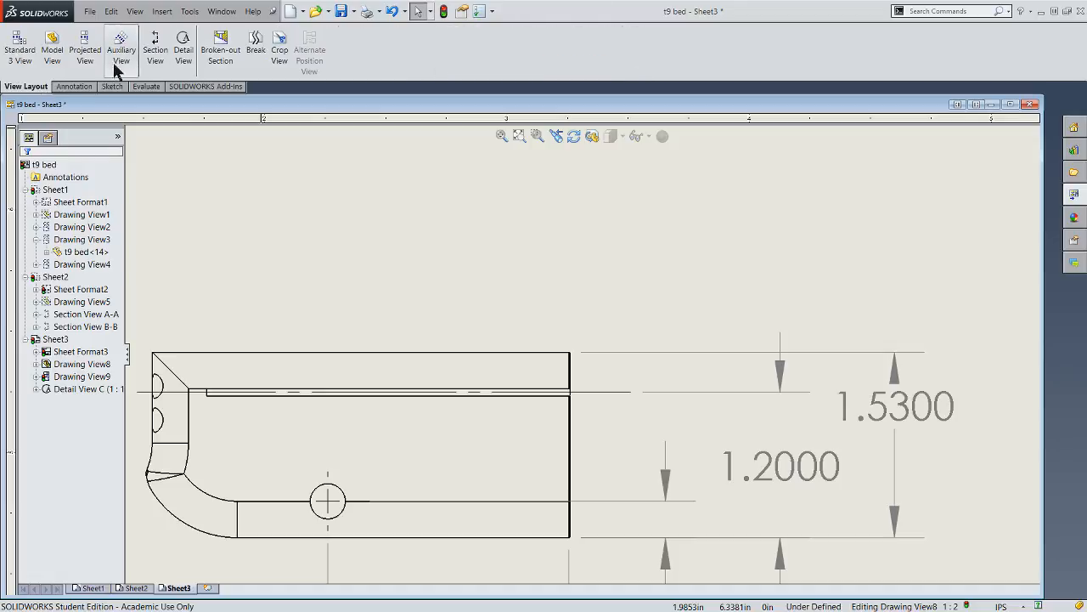
pyautogui.click(182, 42)
pyautogui.scroll(-4, 594, 370)
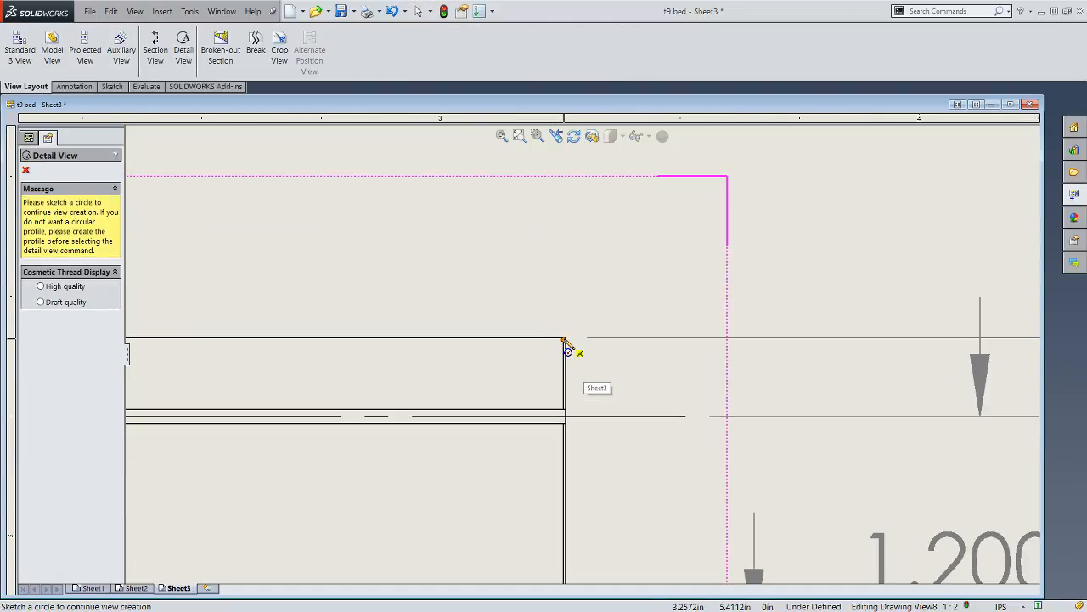
pyautogui.moveTo(565, 339); pyautogui.dragTo(581, 378)
pyautogui.scroll(9, 581, 366)
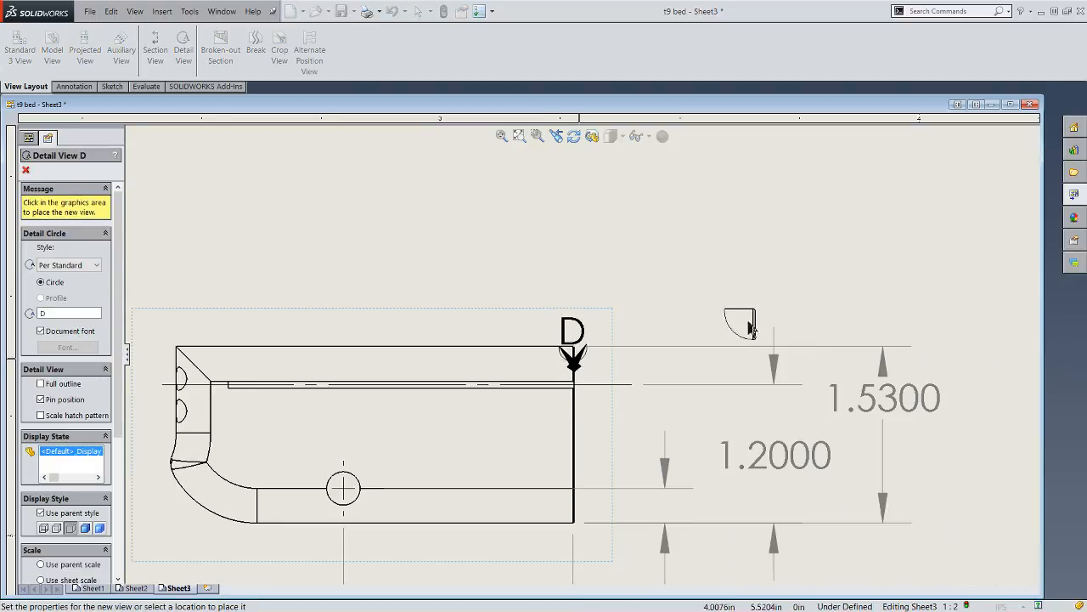
pyautogui.click(857, 269)
# - Enlarge the detail circle on the side view's upper-right corner so it encloses the end of the groove
pyautogui.scroll(-10, 586, 366)
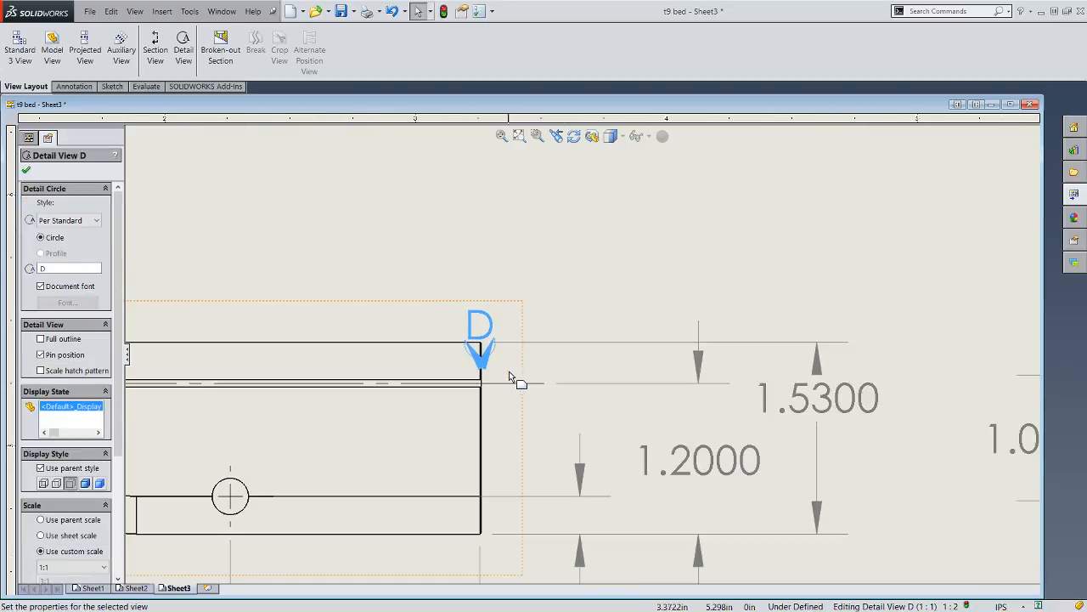
pyautogui.moveTo(476, 344); pyautogui.dragTo(437, 396)
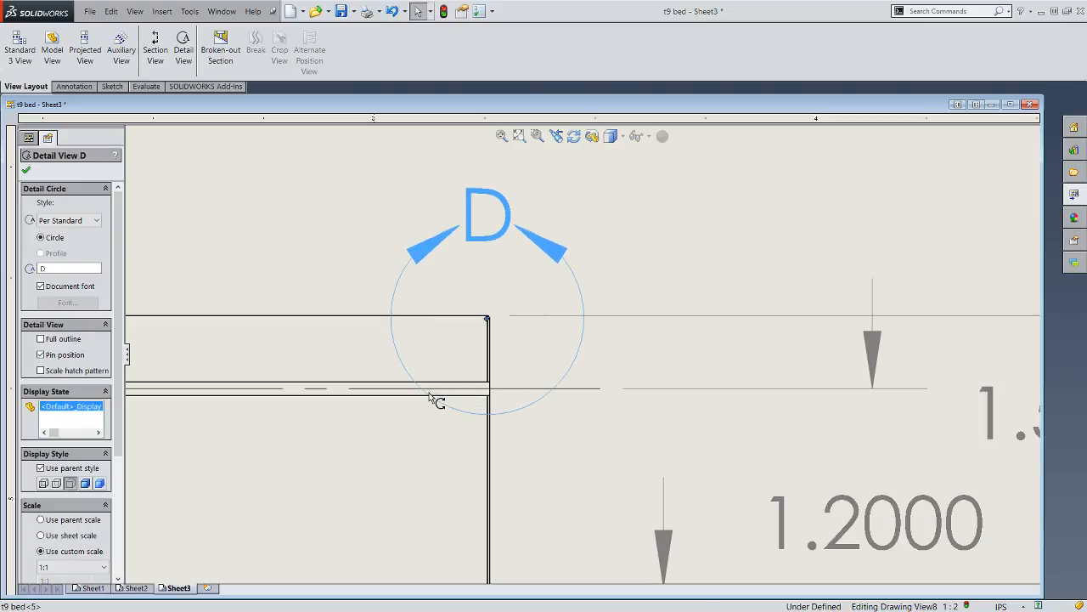
pyautogui.scroll(8, 692, 359)
pyautogui.scroll(3, 693, 363)
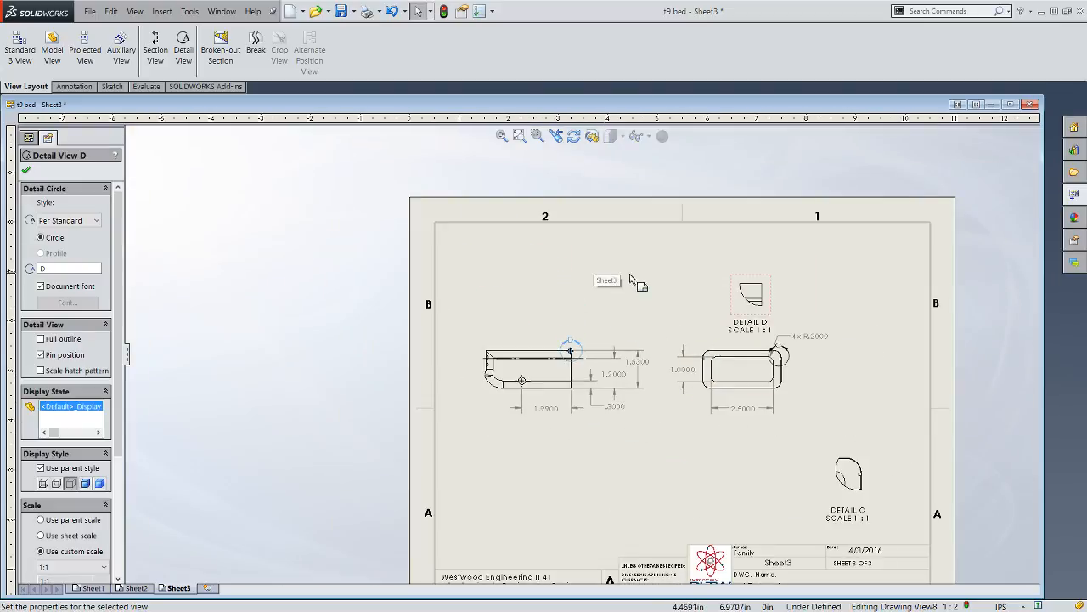
pyautogui.click(656, 292)
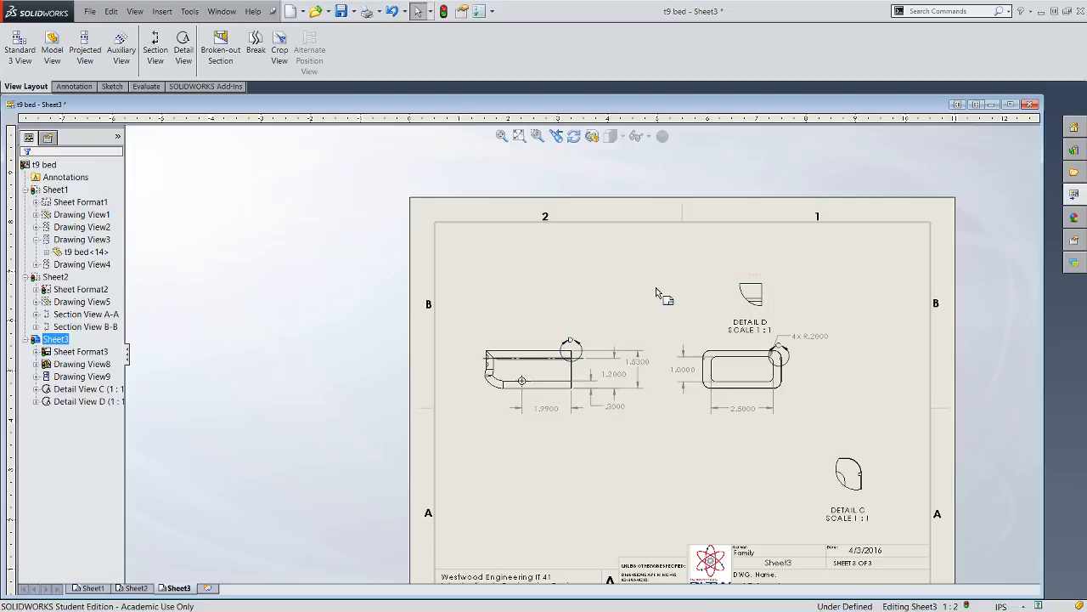
# - Dimension the small corner fillet's radius in Detail D, placing it above and to the right of the corner
pyautogui.scroll(-4, 765, 316)
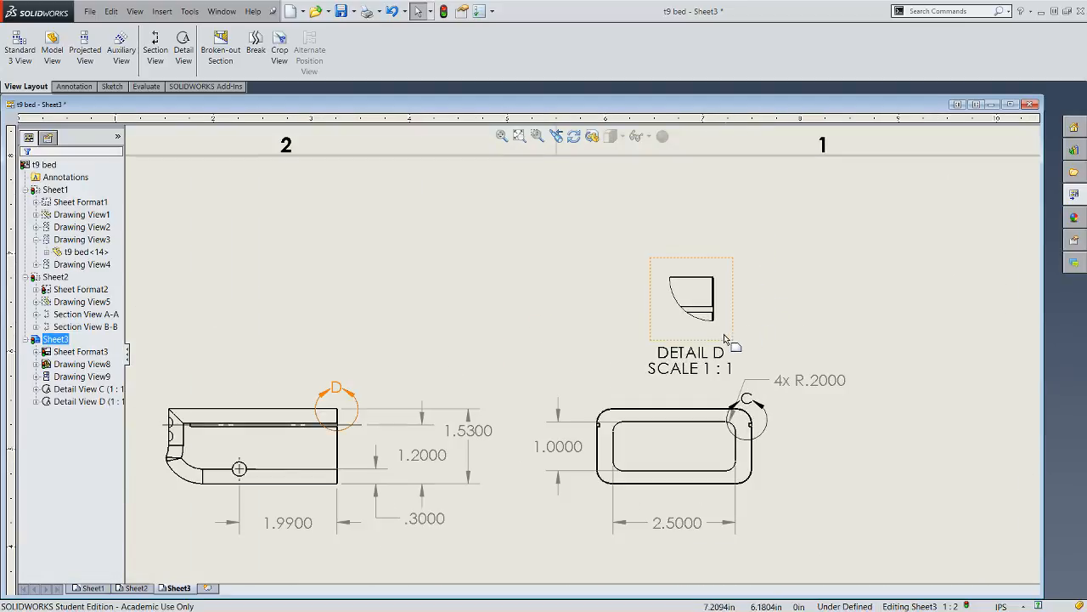
pyautogui.scroll(-2, 726, 329)
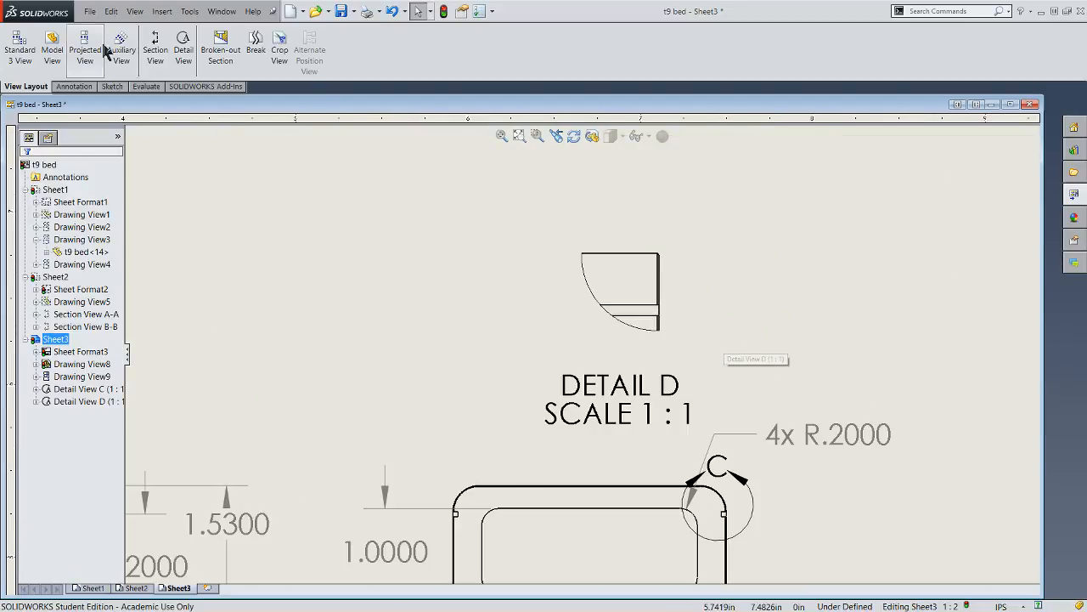
pyautogui.click(74, 87)
pyautogui.click(37, 49)
pyautogui.scroll(-2, 664, 261)
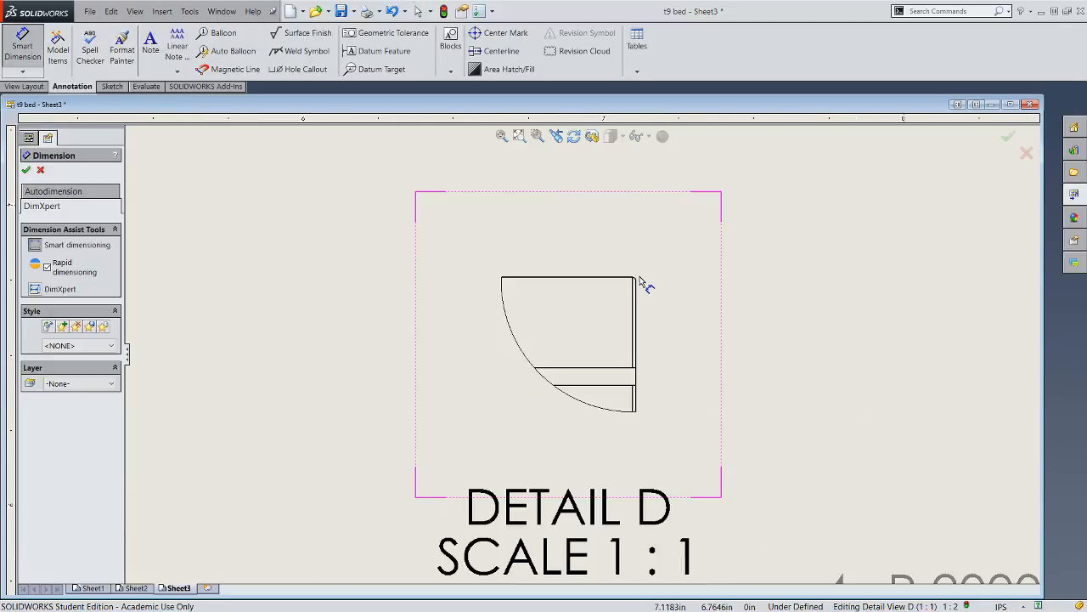
pyautogui.click(635, 280)
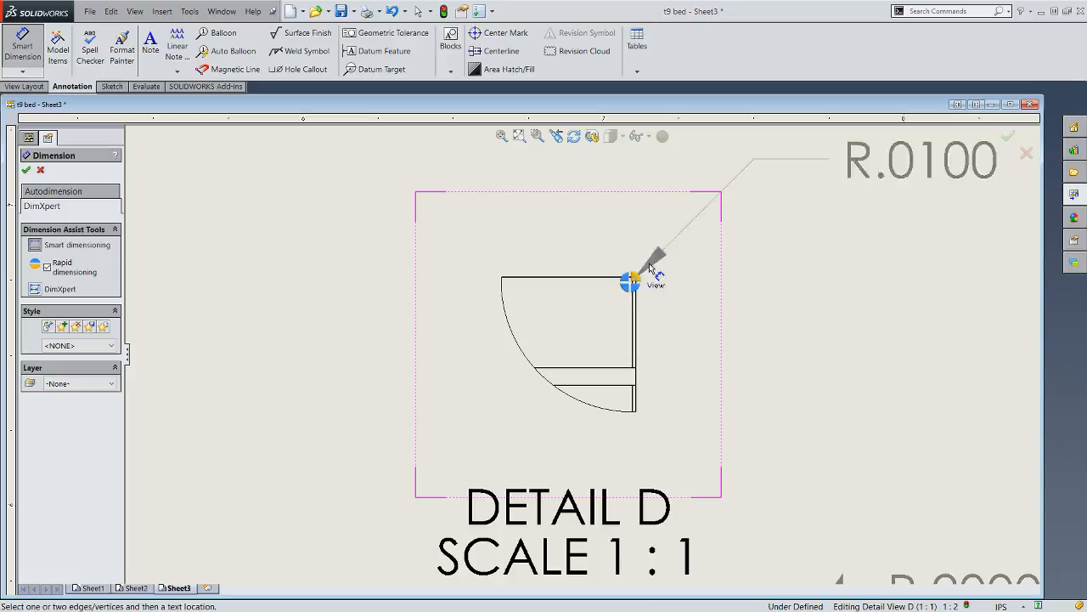
pyautogui.click(852, 210)
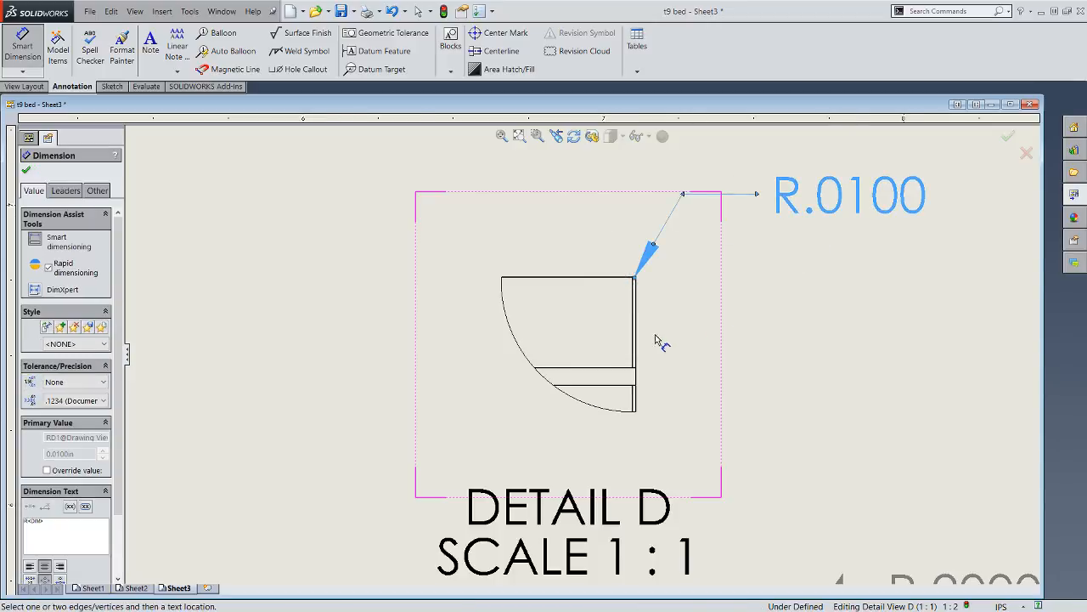
# - Dimension the groove's width between its two long edges in Detail D, placing it to the lower right of the view
pyautogui.scroll(3, 583, 357)
pyautogui.scroll(-2, 588, 350)
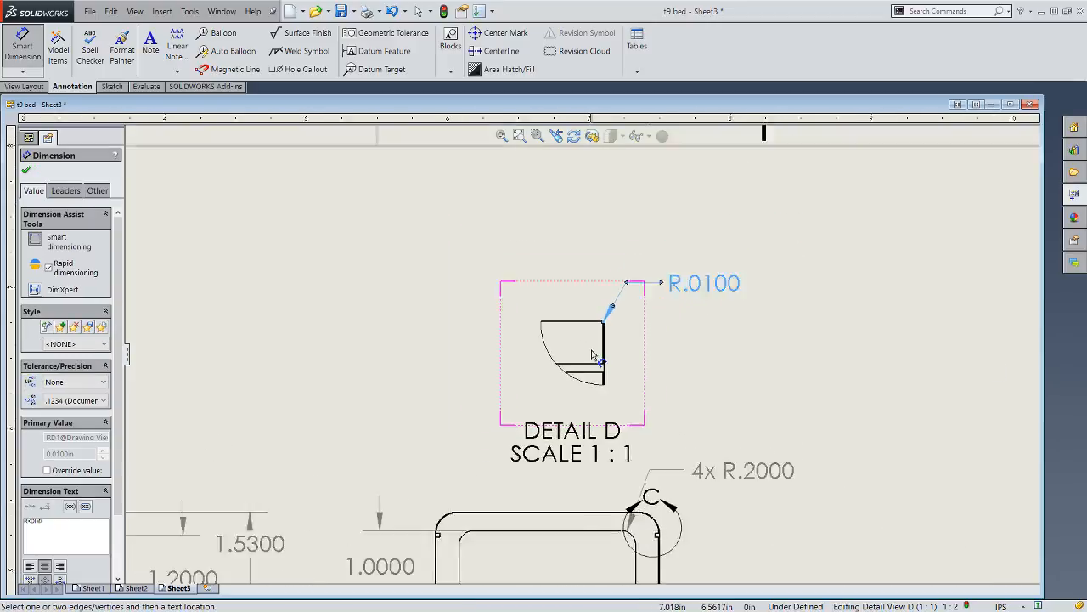
pyautogui.scroll(2, 599, 374)
pyautogui.scroll(-3, 599, 378)
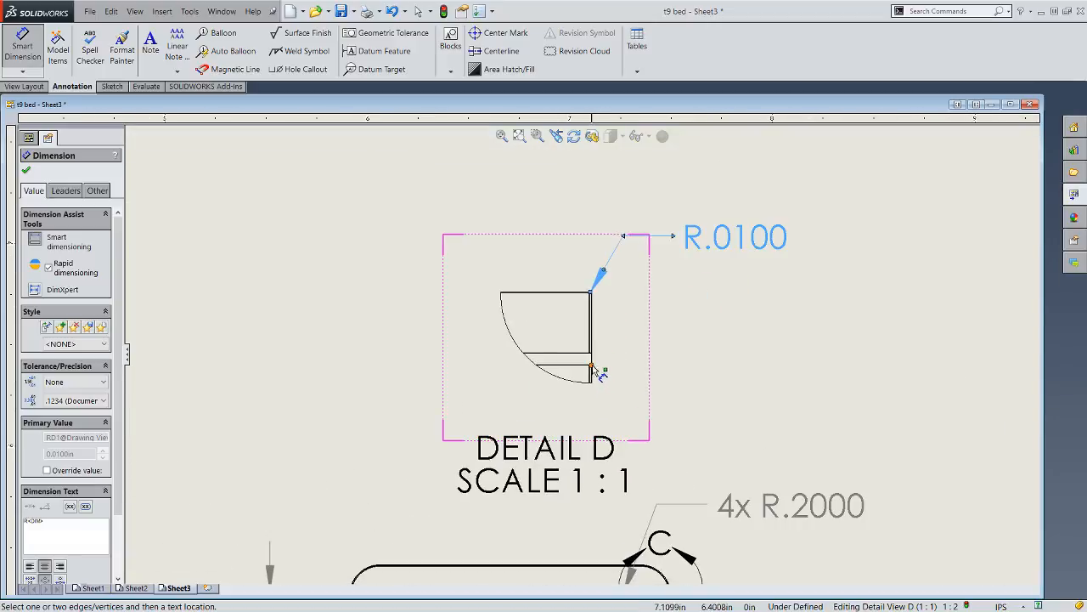
pyautogui.scroll(5, 590, 388)
pyautogui.scroll(-4, 590, 335)
pyautogui.scroll(-3, 574, 353)
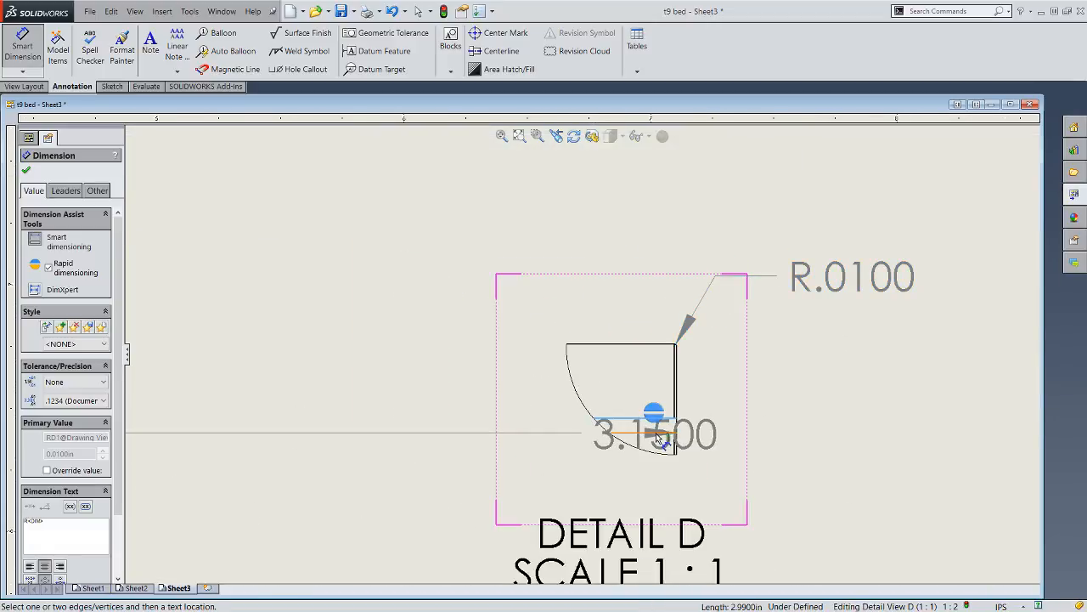
pyautogui.click(661, 433)
pyautogui.click(655, 434)
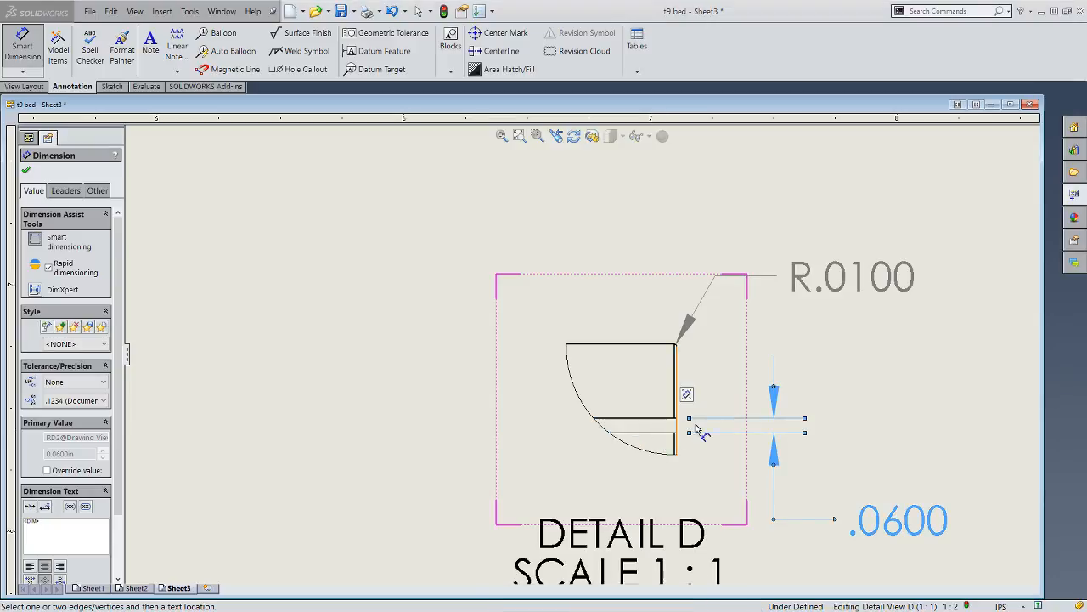
# - Dimension the notch depth in Detail C from the outer vertical edge to the notch's inner edge, placing it above the view
pyautogui.scroll(4, 878, 413)
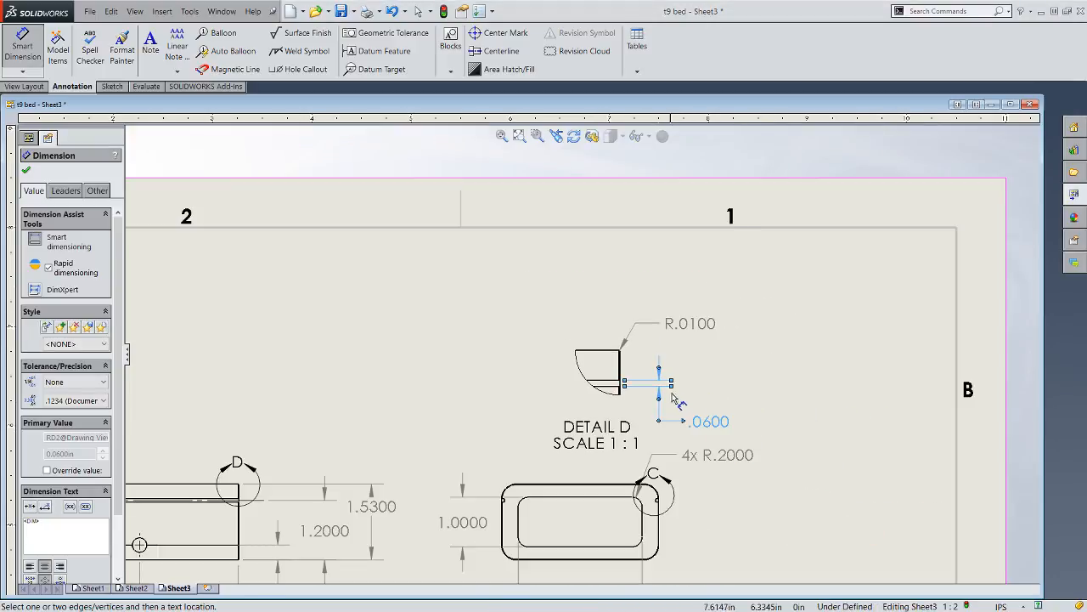
pyautogui.scroll(3, 517, 464)
pyautogui.scroll(-5, 672, 467)
pyautogui.scroll(4, 697, 515)
pyautogui.scroll(-6, 672, 425)
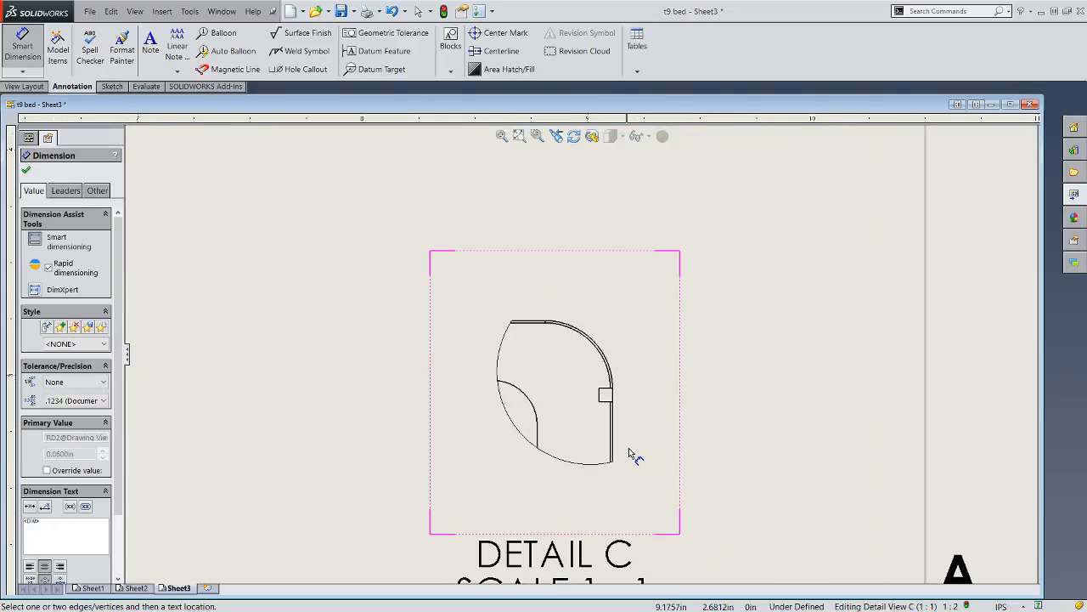
pyautogui.click(612, 401)
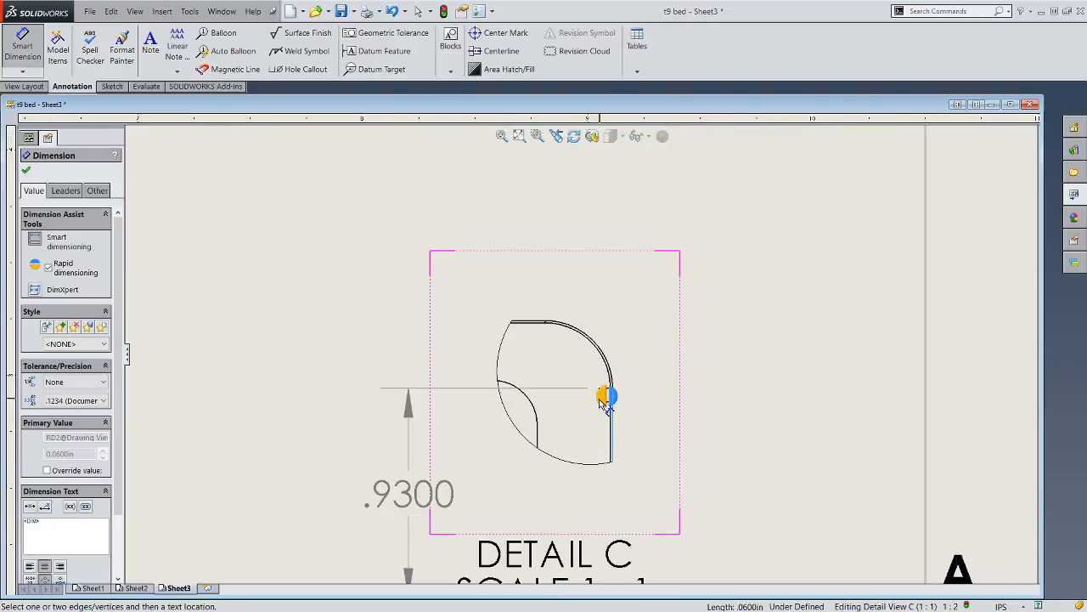
pyautogui.scroll(-3, 605, 401)
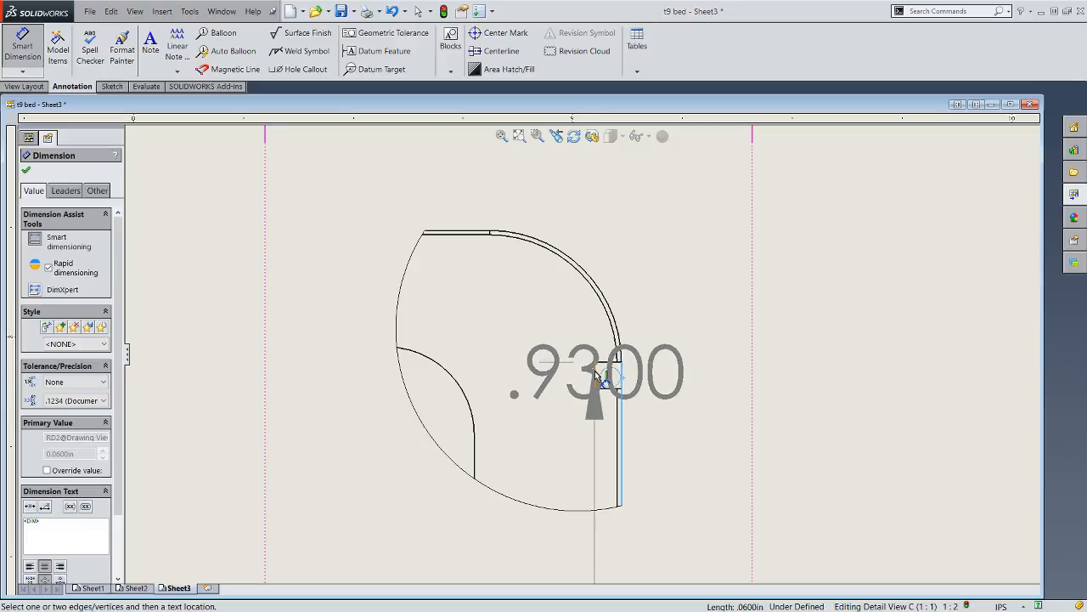
pyautogui.click(596, 374)
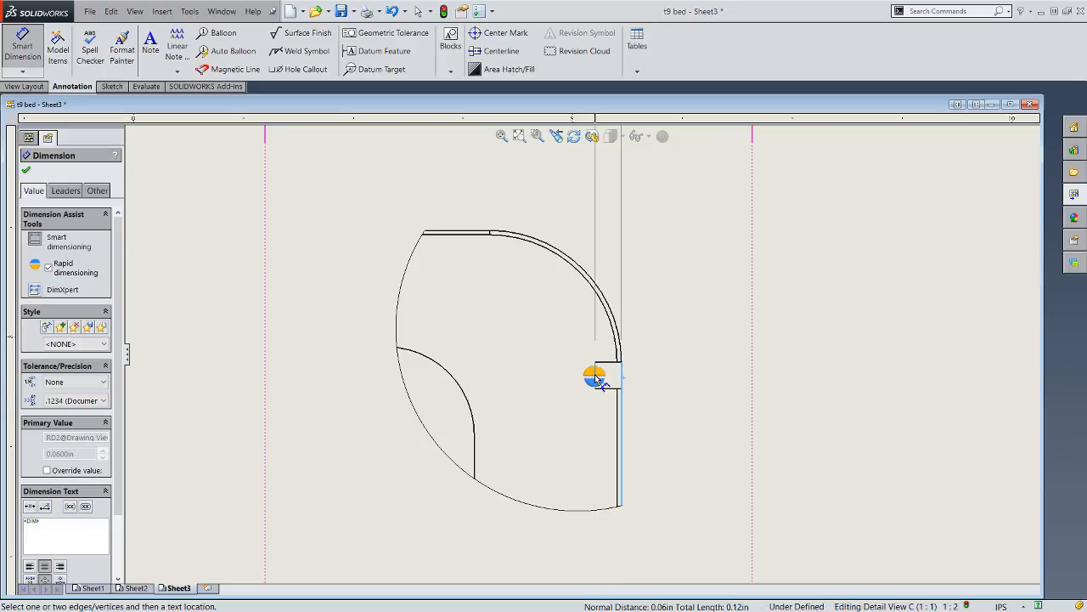
pyautogui.scroll(3, 598, 378)
pyautogui.scroll(-3, 602, 384)
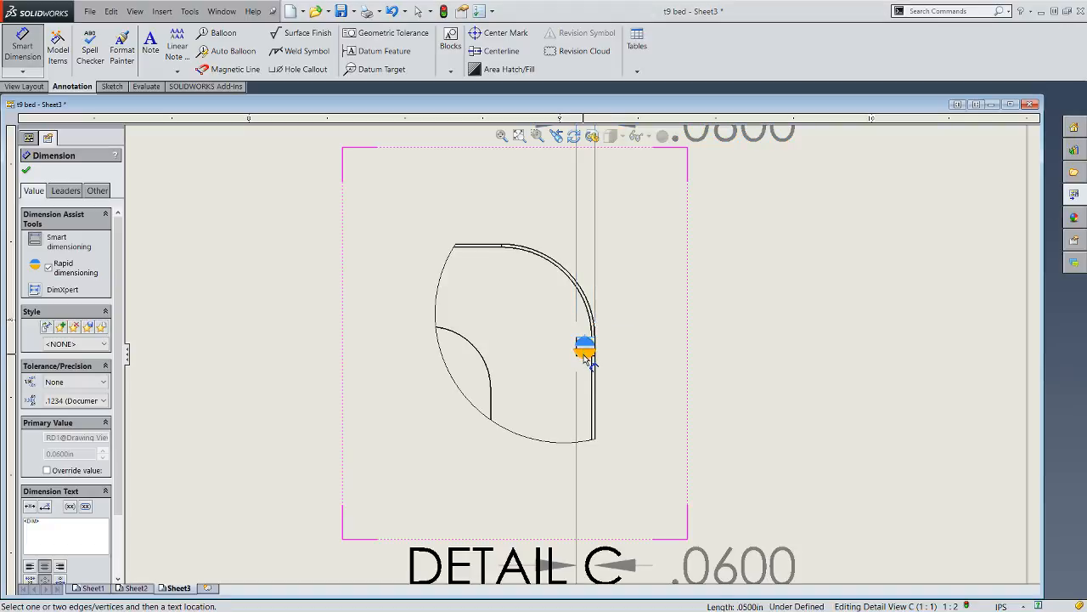
# - Dimension the notch's height between its upper and lower edges in Detail C, placing it to the lower right of the view
pyautogui.scroll(-5, 581, 361)
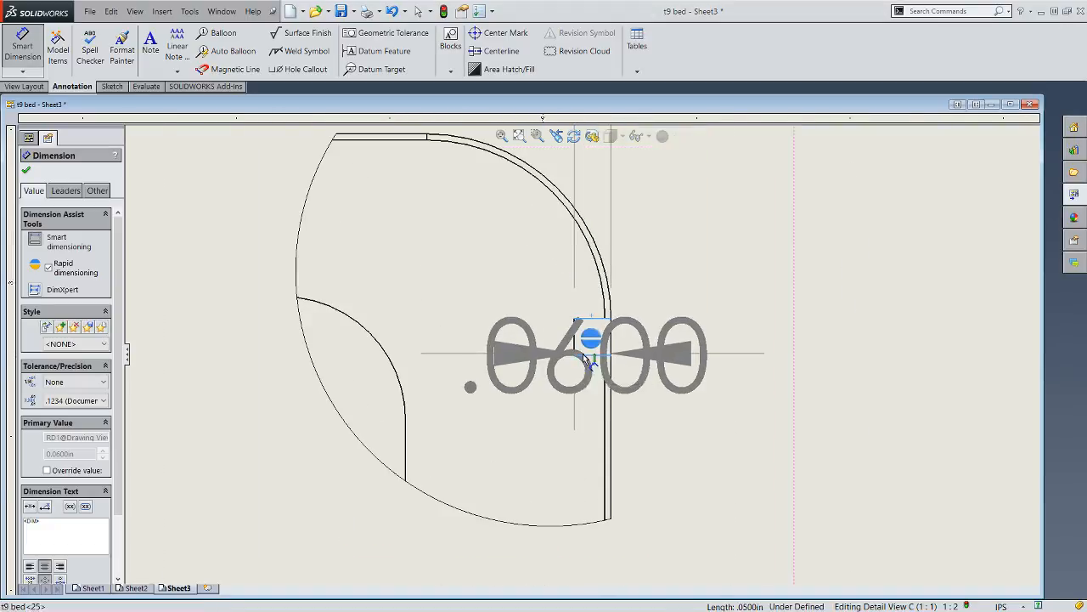
pyautogui.click(584, 357)
pyautogui.click(583, 358)
pyautogui.scroll(6, 707, 412)
pyautogui.scroll(7, 452, 338)
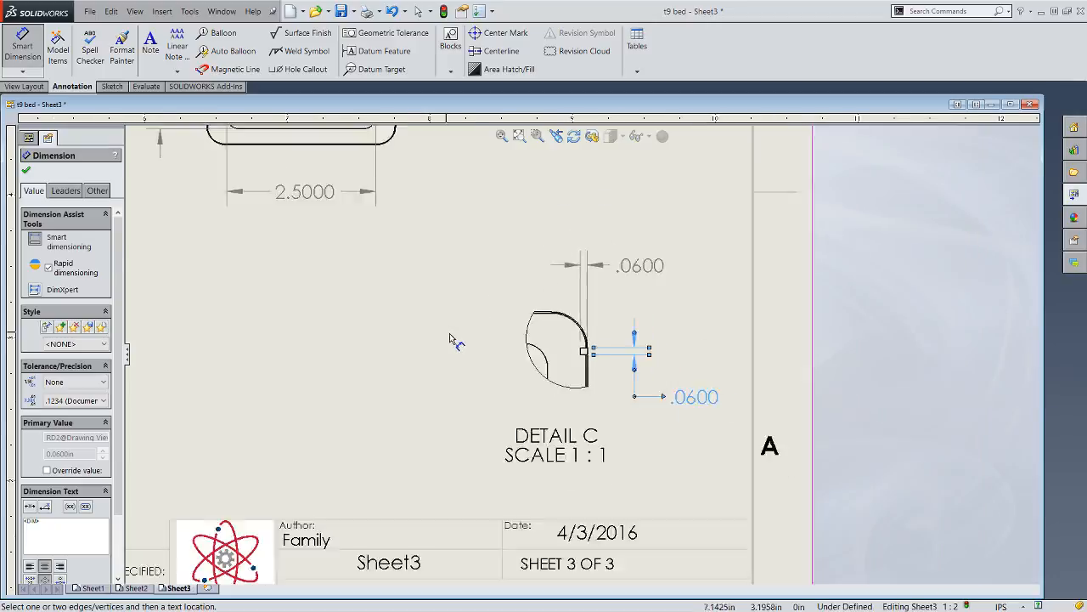
# - Dimension the groove's length in the side view from the part's right vertical edge to the groove's closed left end, placing it above the view
pyautogui.scroll(3, 618, 235)
pyautogui.scroll(-3, 607, 226)
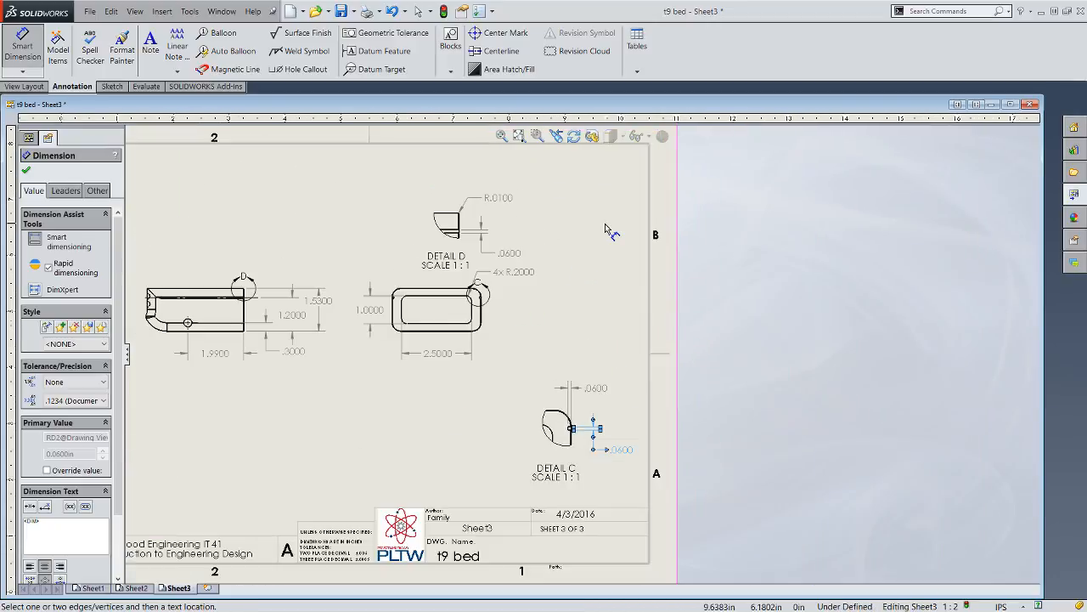
pyautogui.scroll(-3, 199, 306)
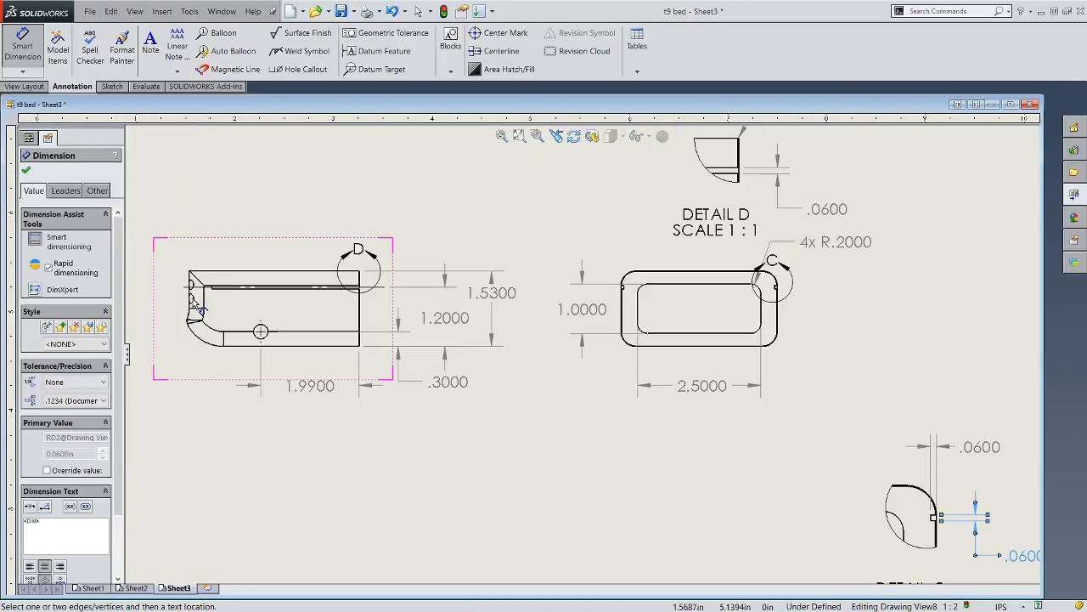
pyautogui.click(23, 42)
pyautogui.scroll(-8, 365, 284)
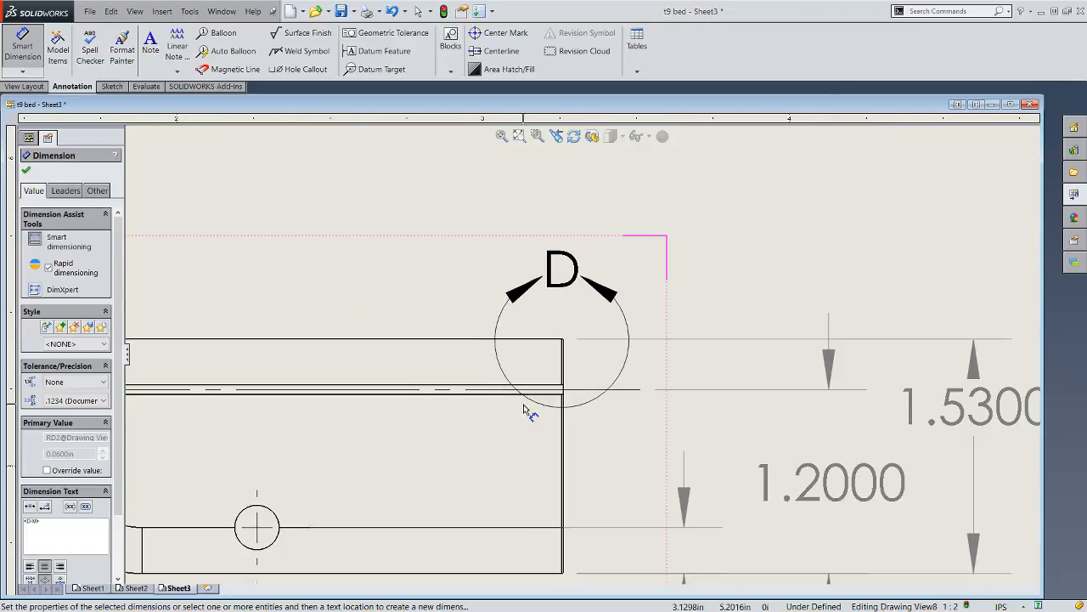
pyautogui.click(595, 412)
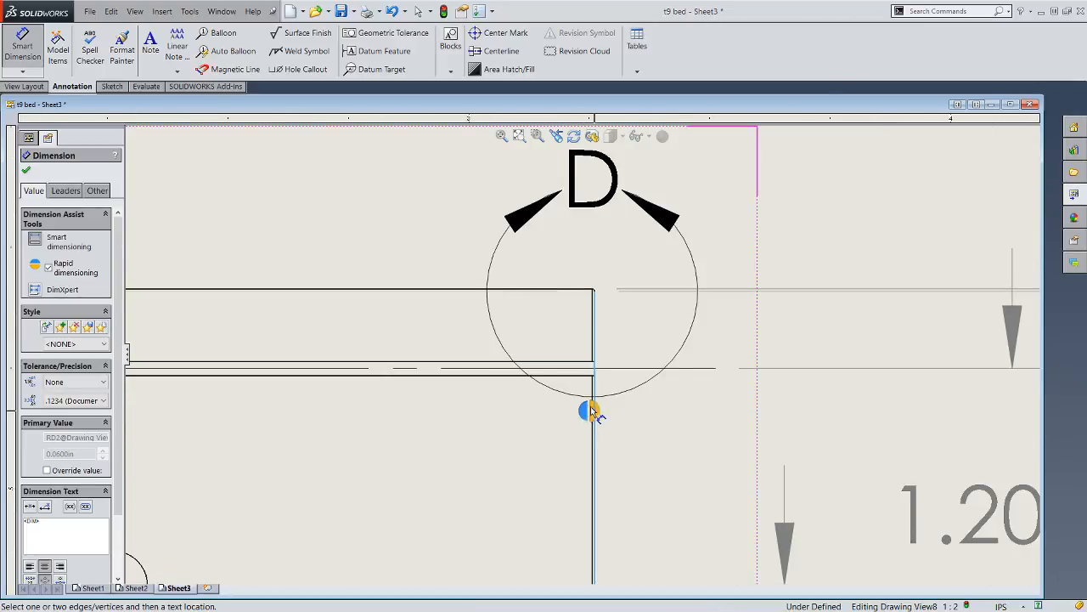
pyautogui.scroll(4, 594, 412)
pyautogui.scroll(-2, 374, 382)
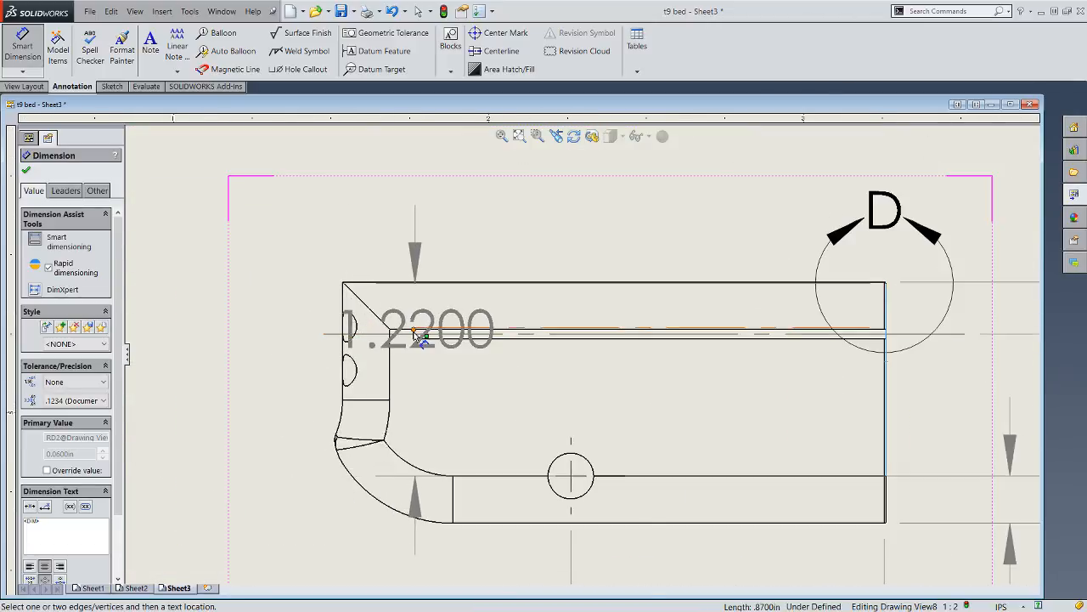
pyautogui.scroll(-6, 425, 336)
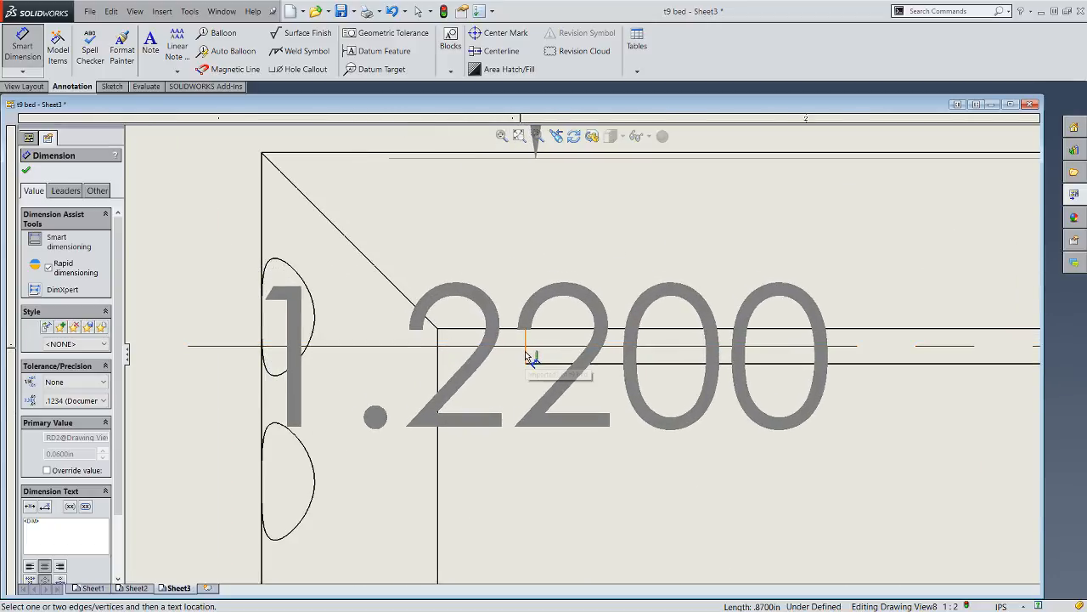
pyautogui.click(526, 353)
pyautogui.click(525, 351)
pyautogui.scroll(8, 544, 344)
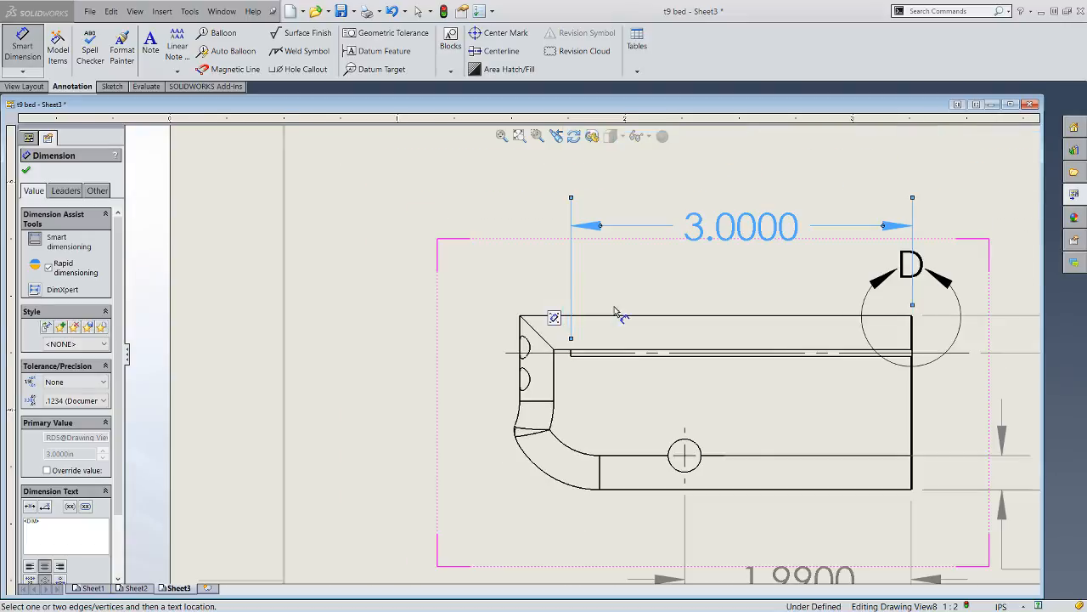
pyautogui.click(23, 47)
pyautogui.scroll(10, 610, 382)
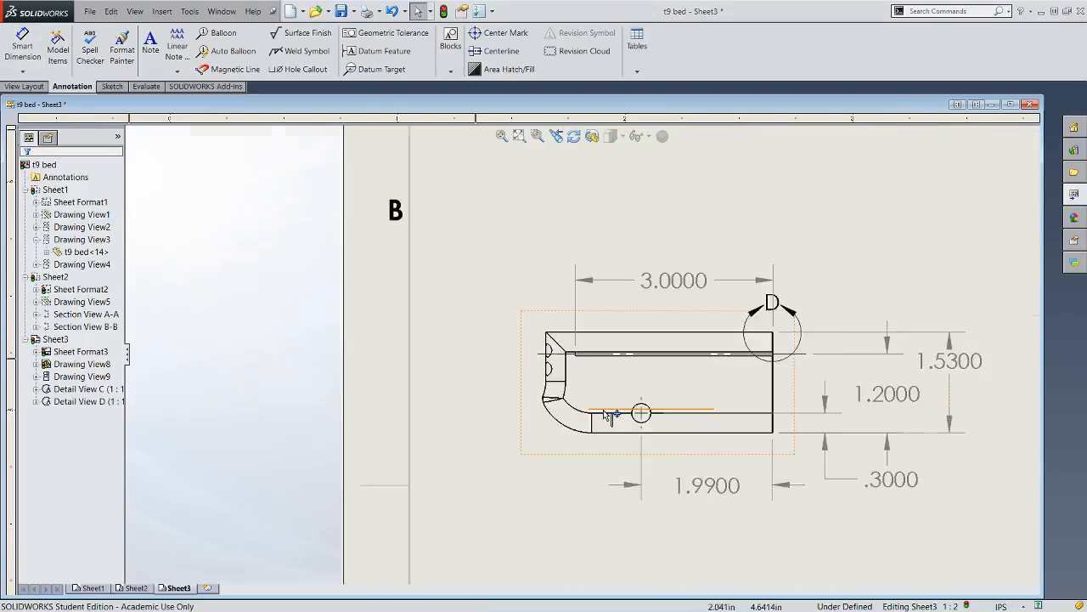
pyautogui.scroll(-3, 646, 280)
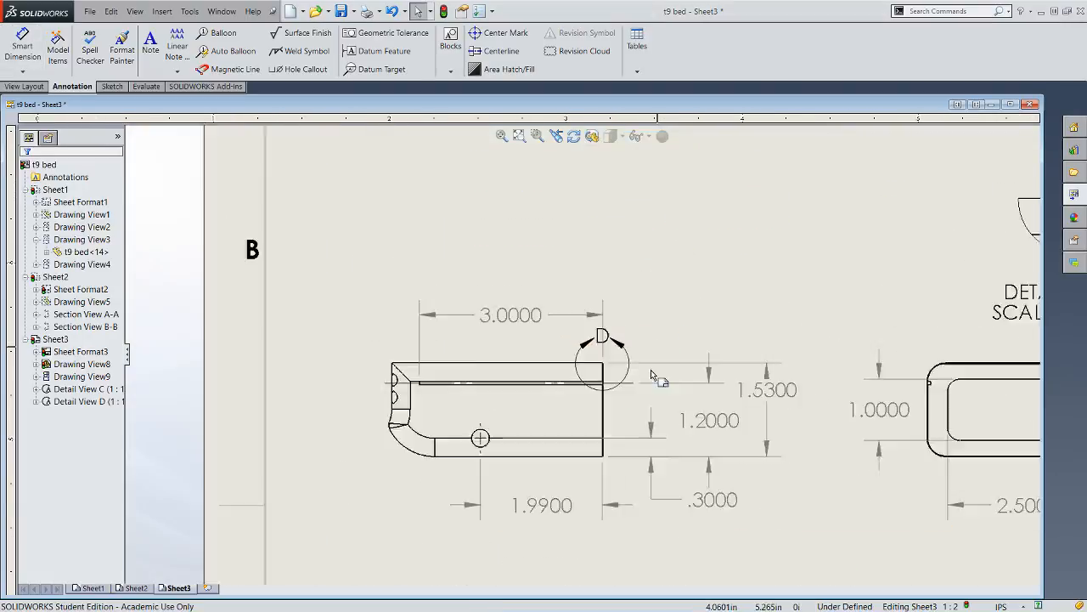
pyautogui.scroll(4, 652, 376)
pyautogui.scroll(-3, 653, 376)
pyautogui.scroll(-3, 459, 391)
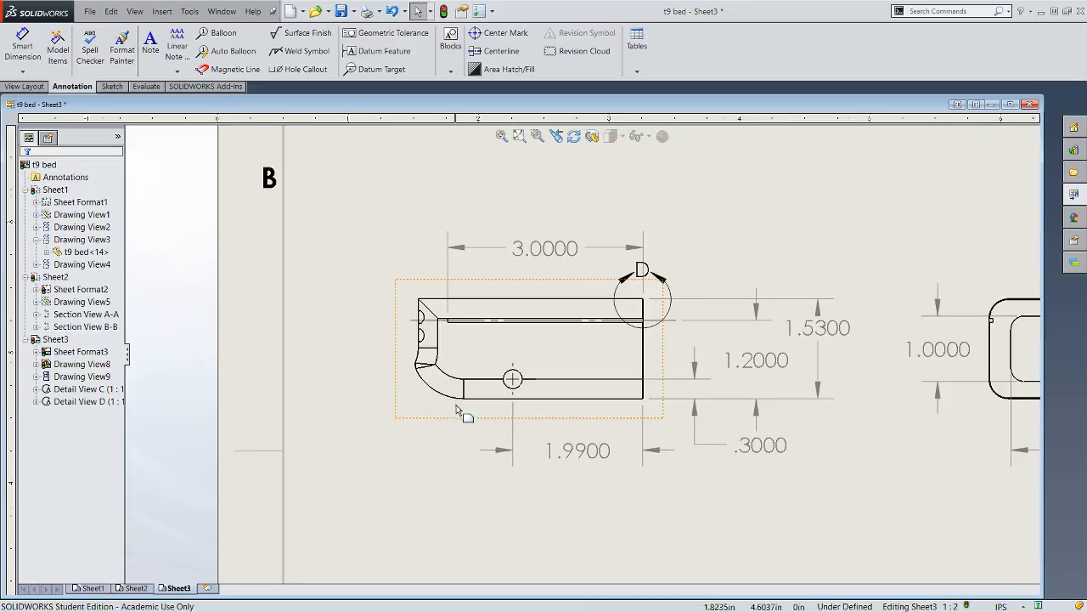
pyautogui.scroll(5, 595, 383)
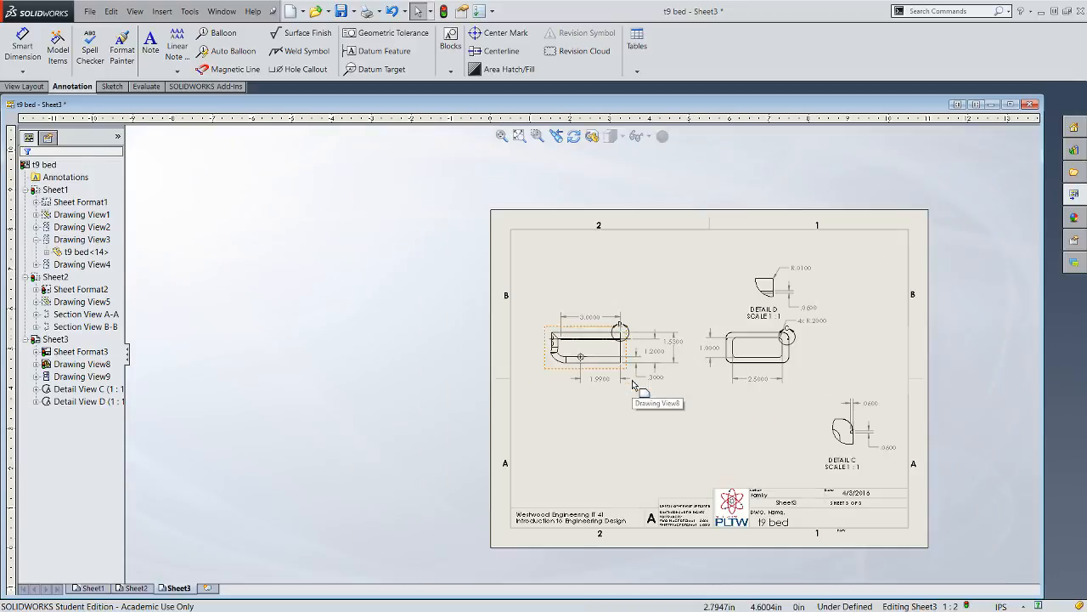
pyautogui.click(52, 315)
# - Save the drawing under the new name "t9 beda" in the t9 Automoblox folder
pyautogui.click(89, 12)
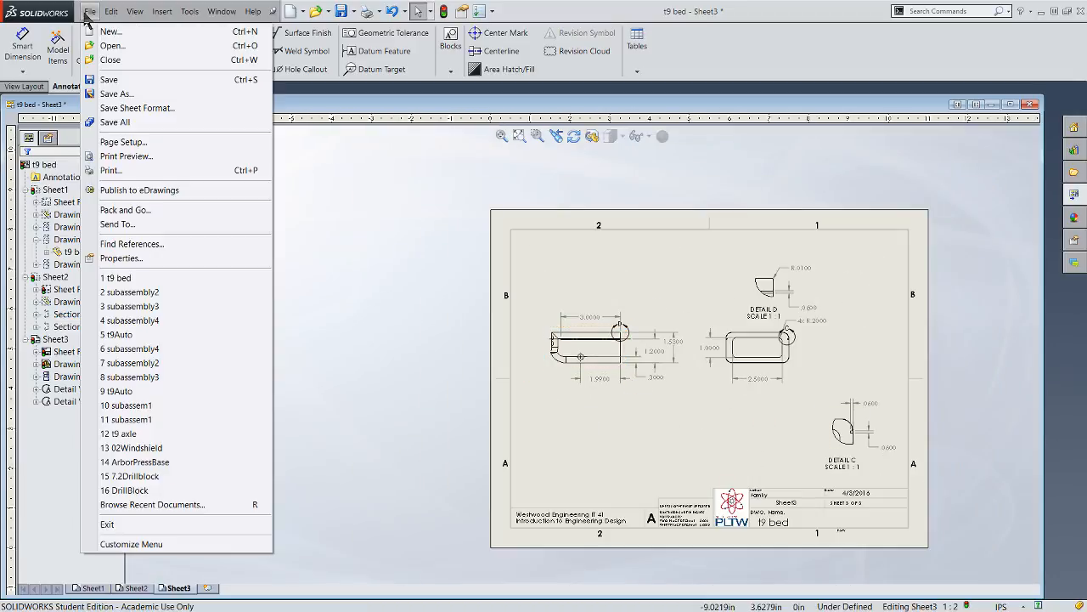
pyautogui.click(119, 94)
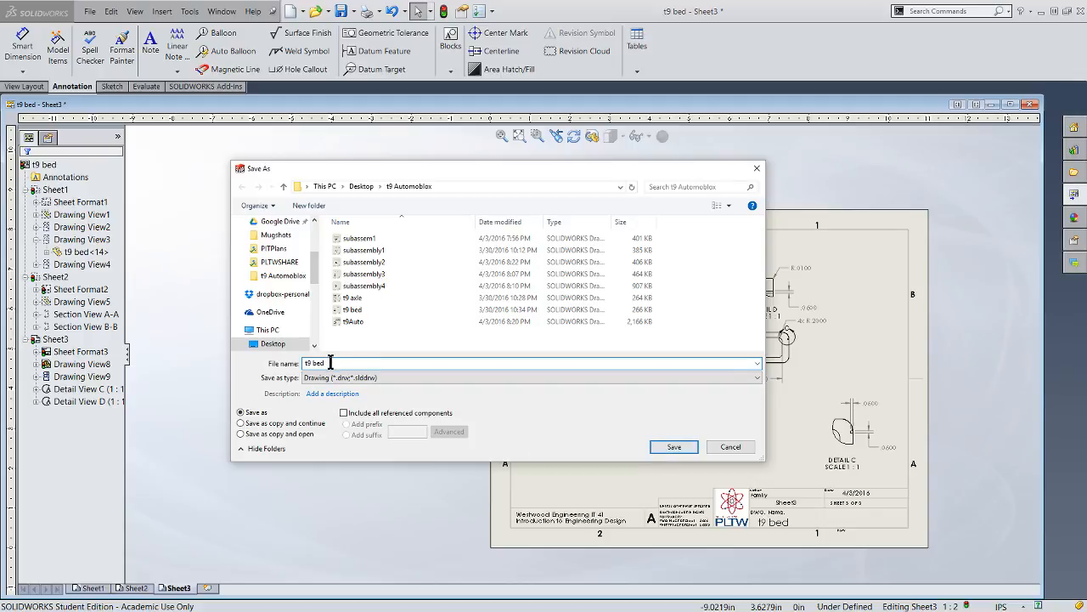
pyautogui.write('a')
pyautogui.click(685, 445)
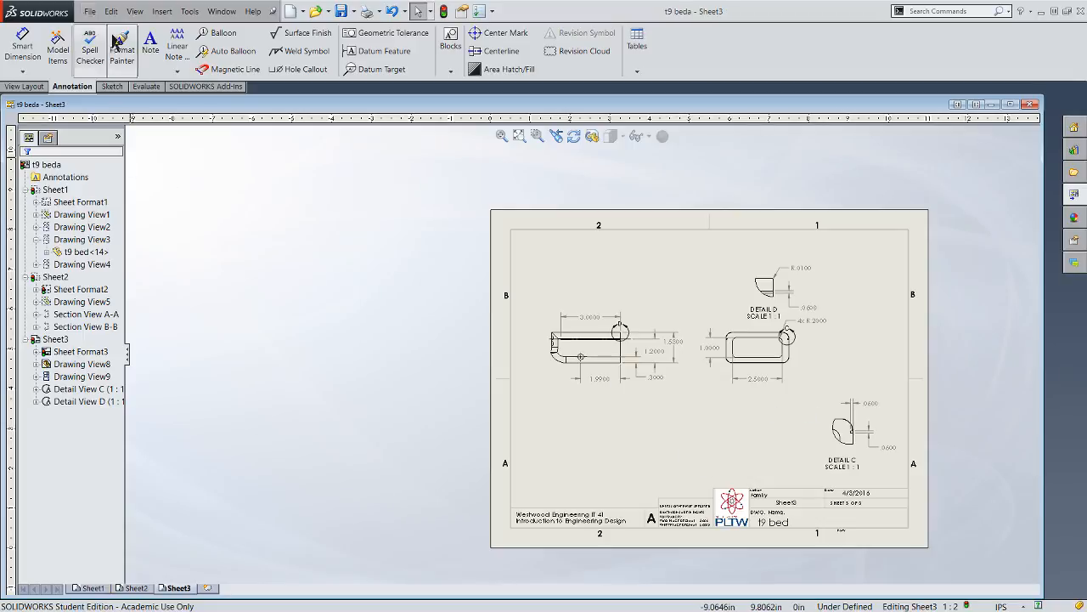
# - Export Sheet1, Sheet2 and Sheet3 as an Adobe PDF named "t9 beda" and close the drawing
pyautogui.click(86, 14)
pyautogui.moveTo(91, 12)
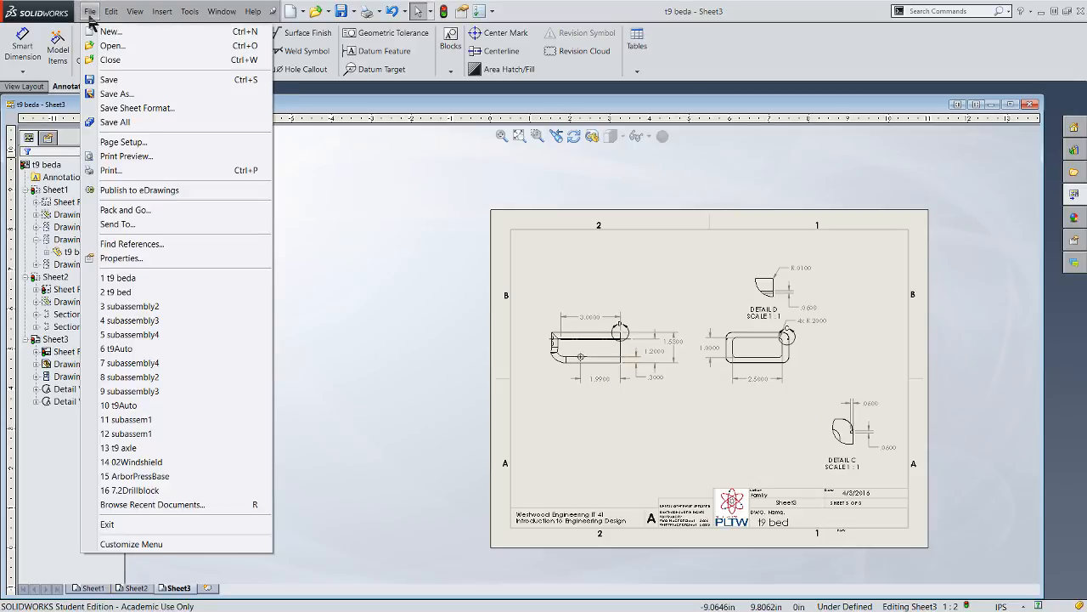
pyautogui.click(114, 95)
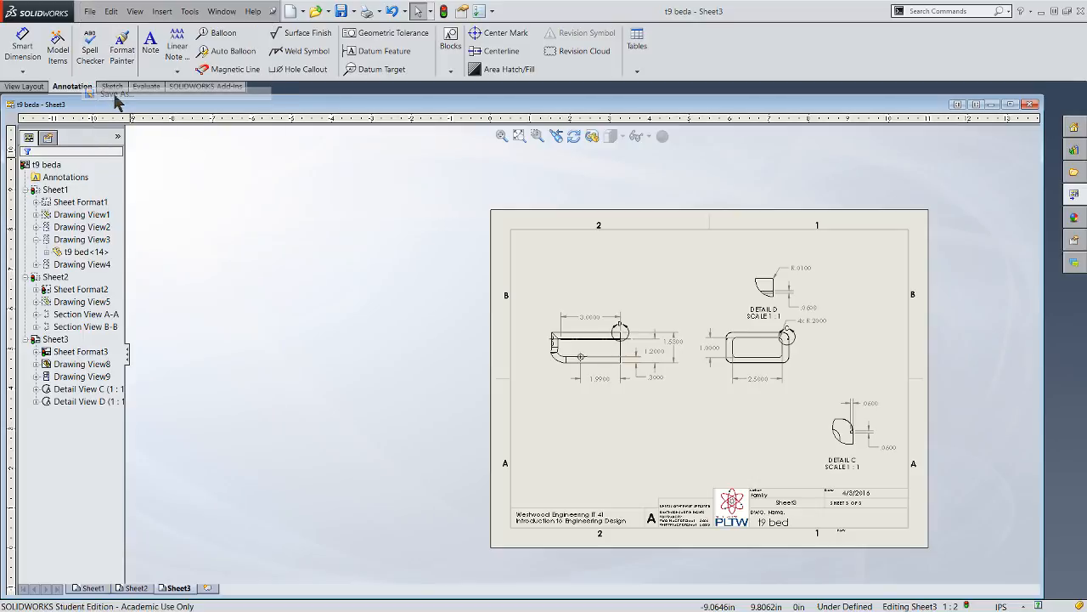
pyautogui.click(398, 381)
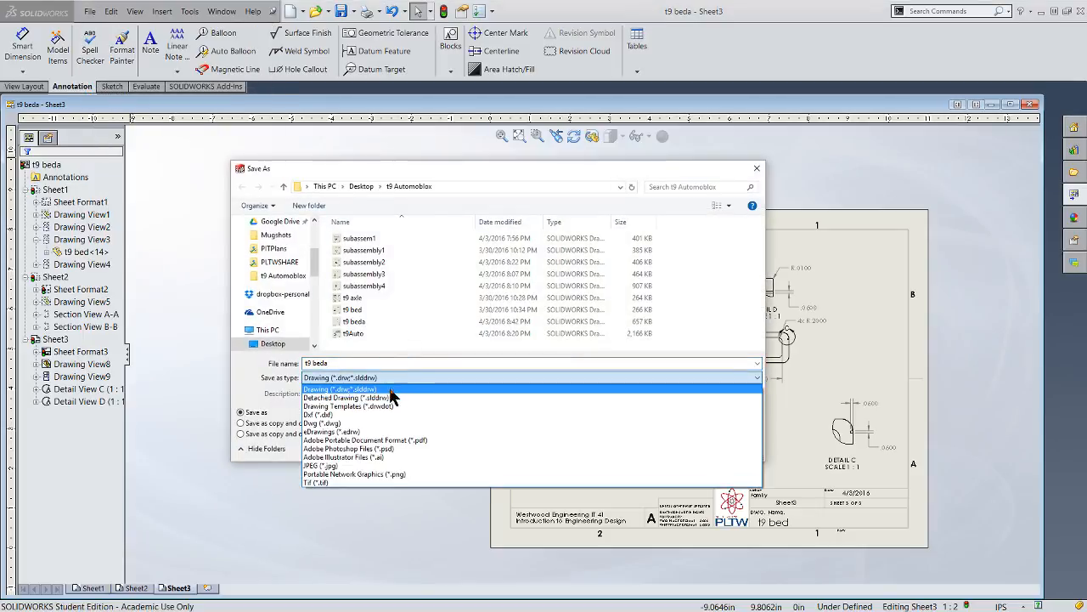
pyautogui.click(365, 441)
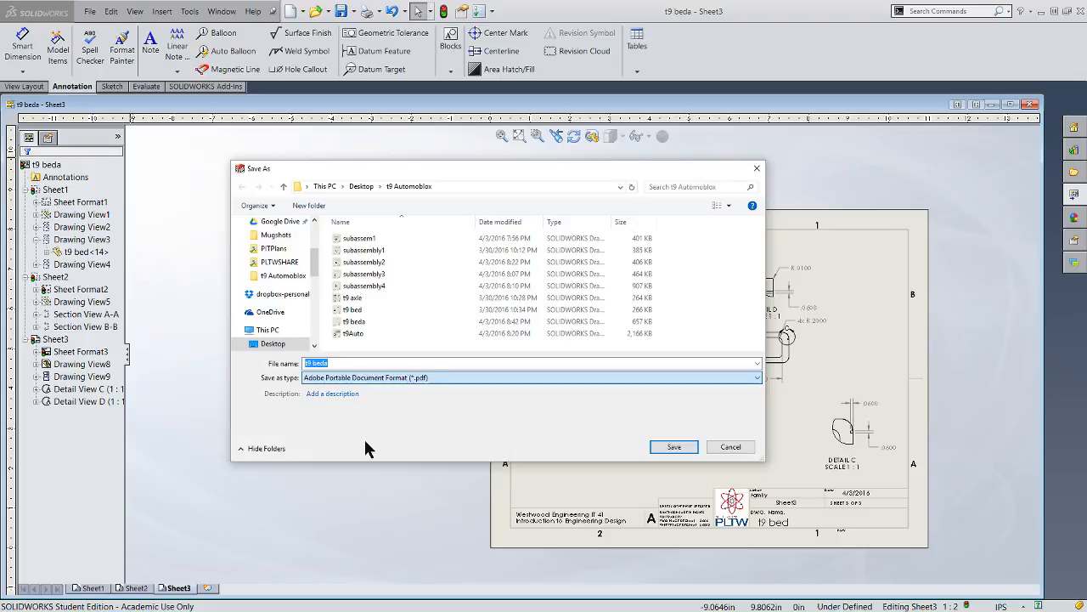
pyautogui.click(685, 469)
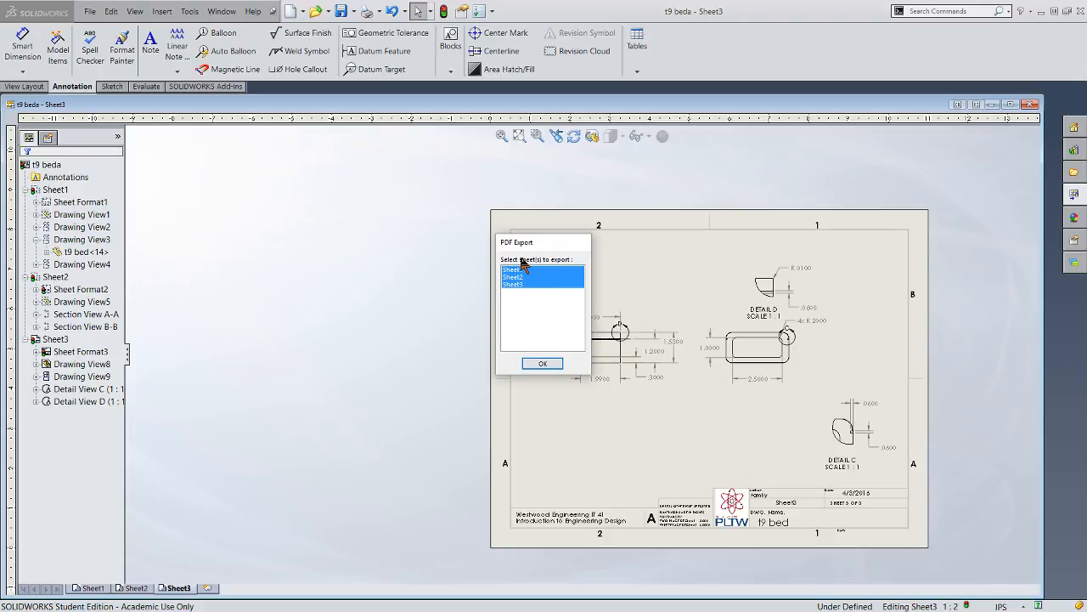
pyautogui.click(543, 363)
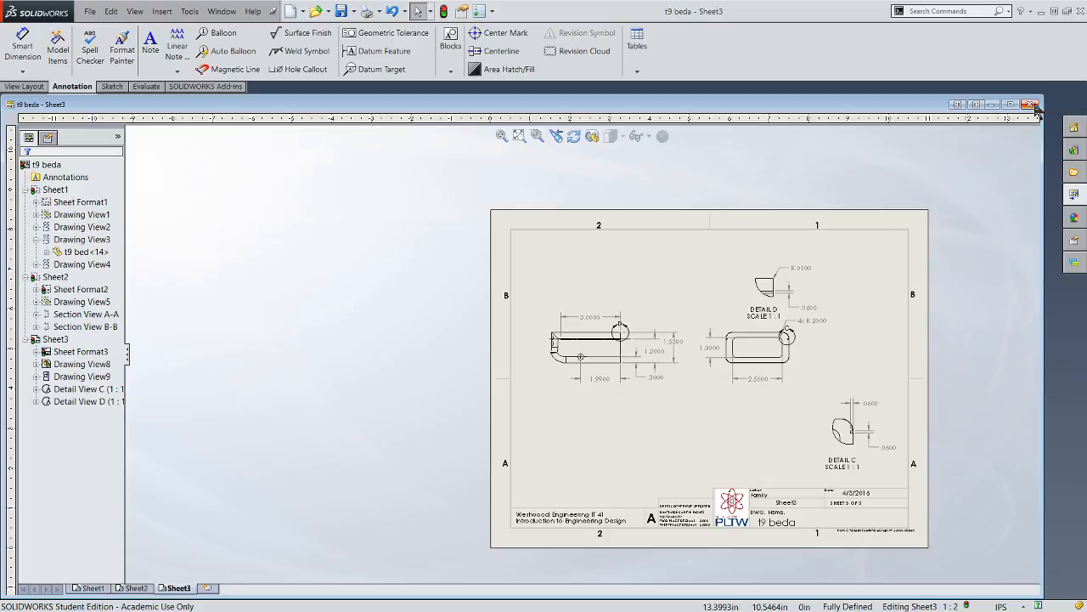
pyautogui.click(1031, 104)
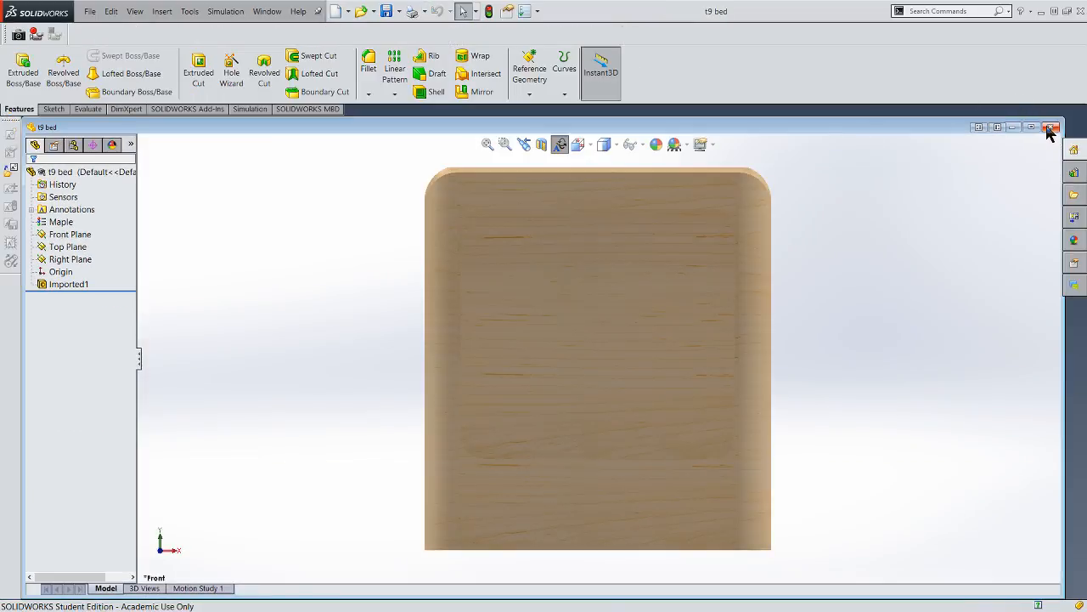